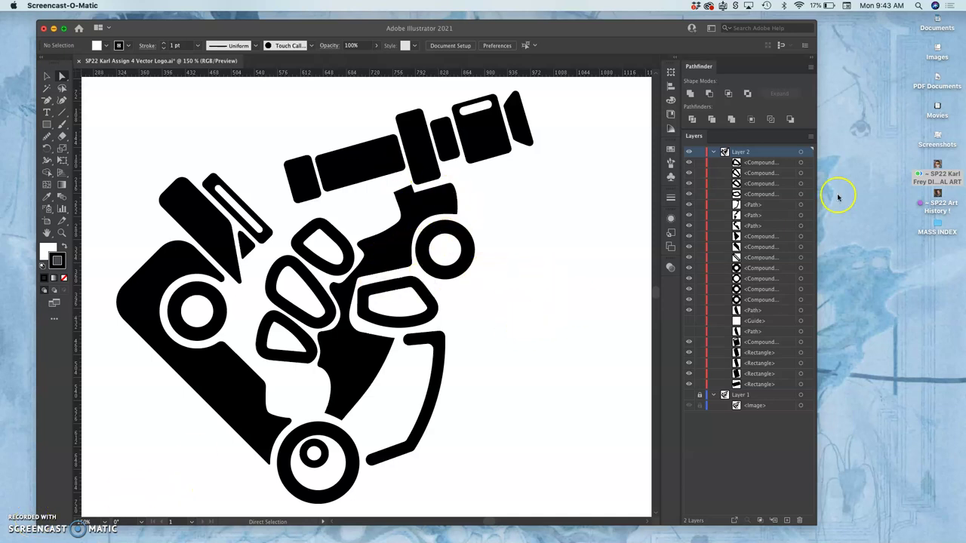
- Compare the black artwork and grey reference layers, leaving the grey reference visible behind the artwork
click(689, 153)
click(689, 154)
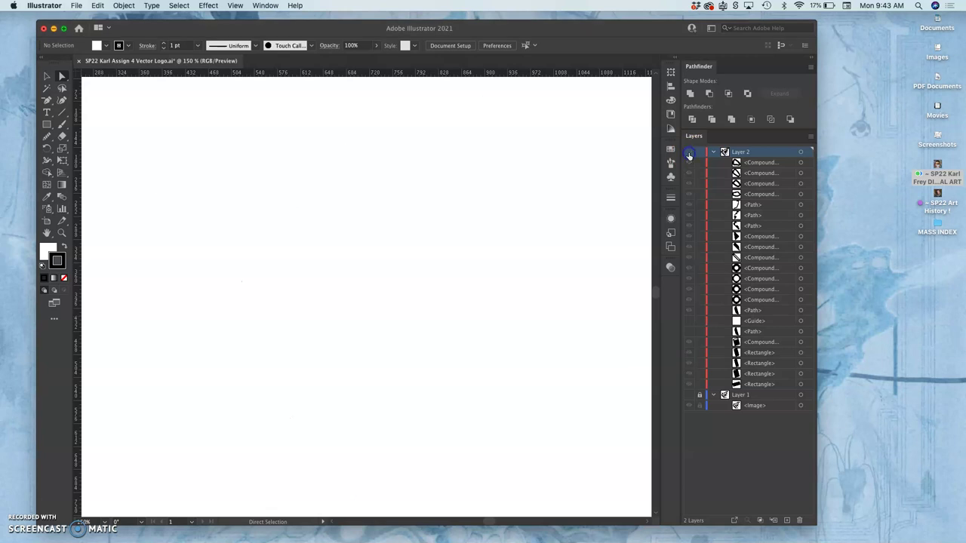
click(689, 395)
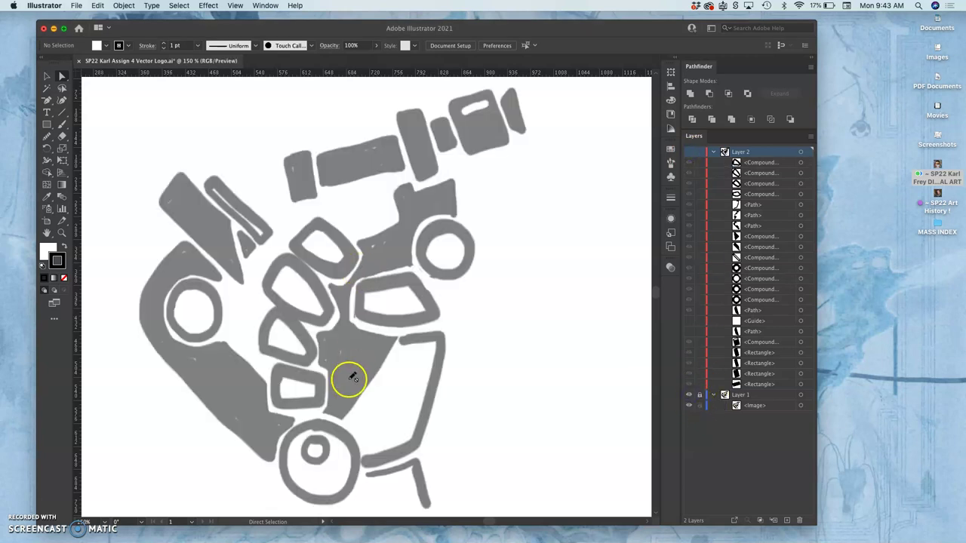
click(688, 154)
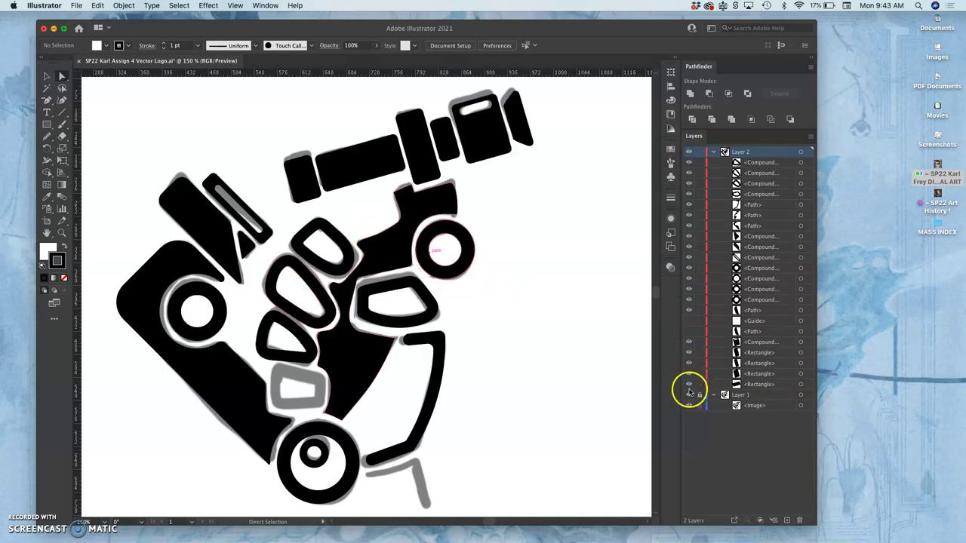
click(688, 395)
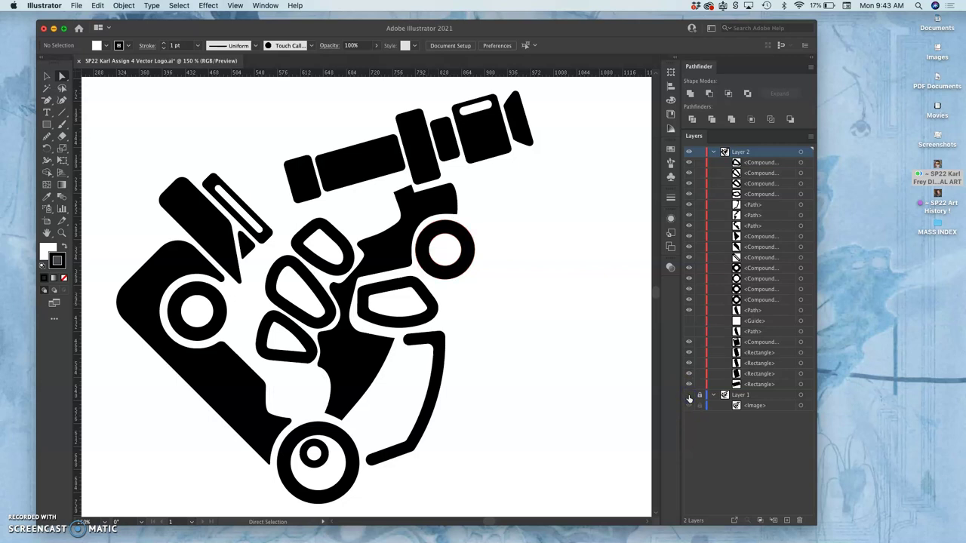
key(super+equal)
key(super+equal)
key(super+equal)
key(super+equal)
key(super+equal)
key(super+equal)
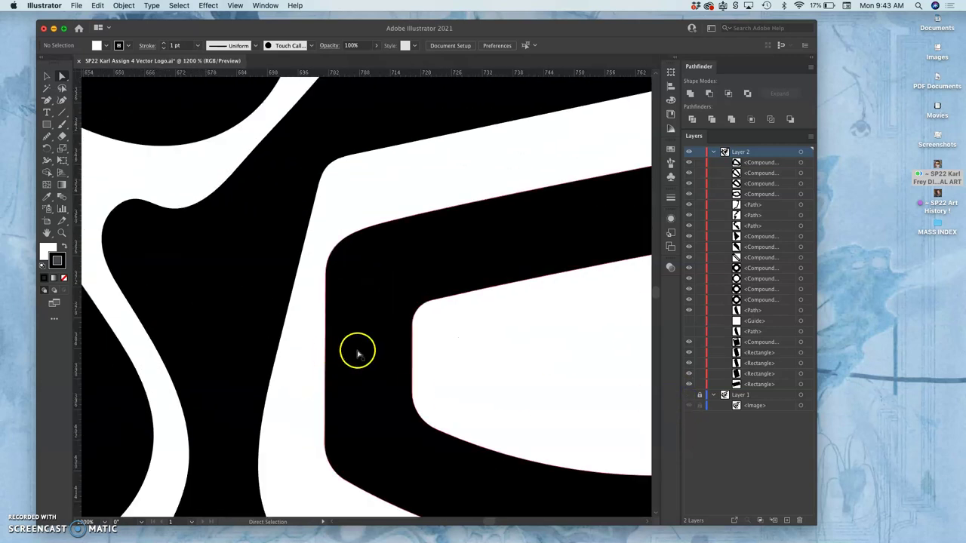
key(super+minus)
key(super+minus)
key(super+minus)
key(super+minus)
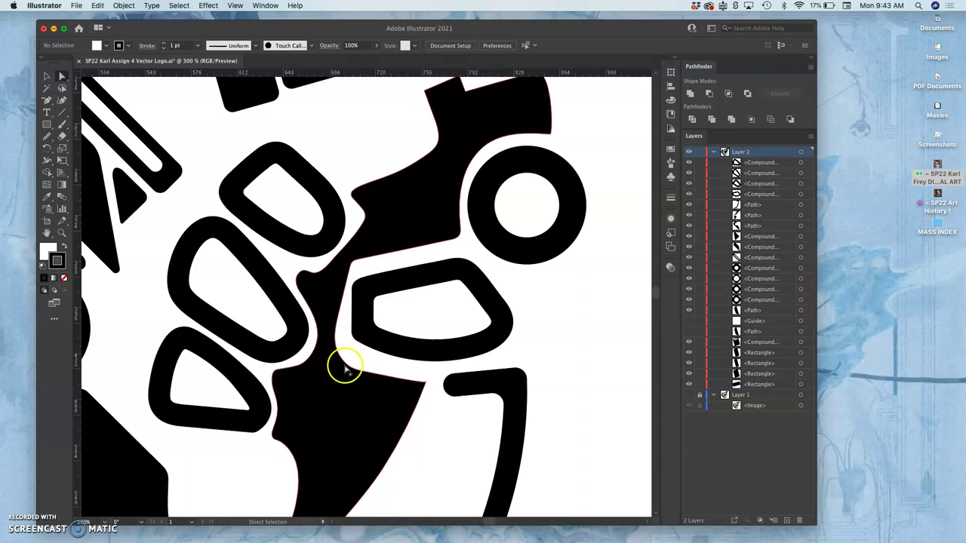
key(super+minus)
key(super+minus)
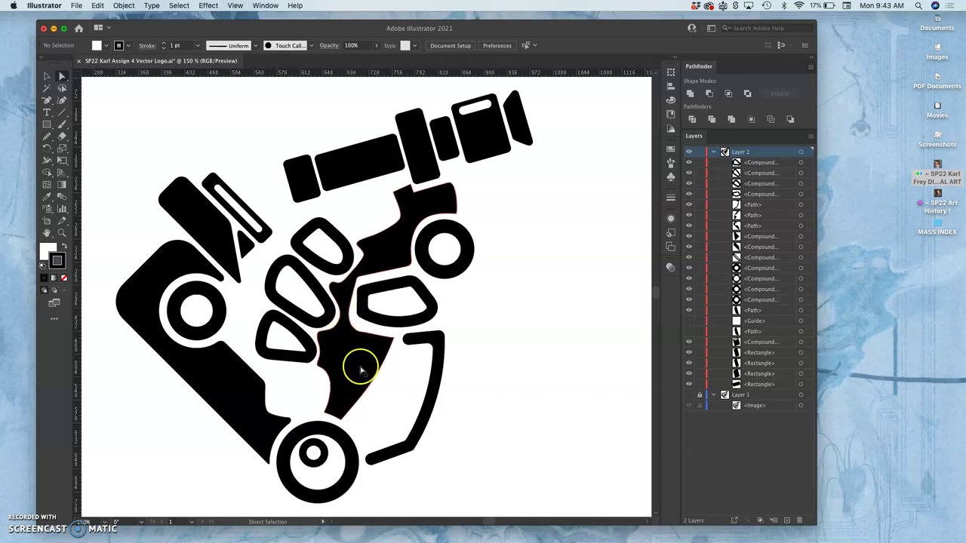
click(689, 396)
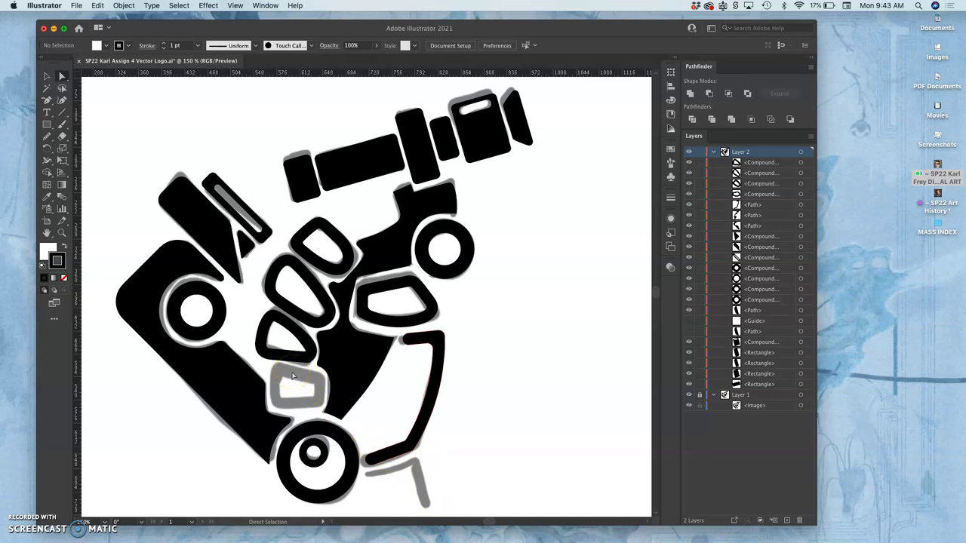
- Add the Pencil Tool to the toolbar from the All Tools drawer
scroll(293, 375, down, 1)
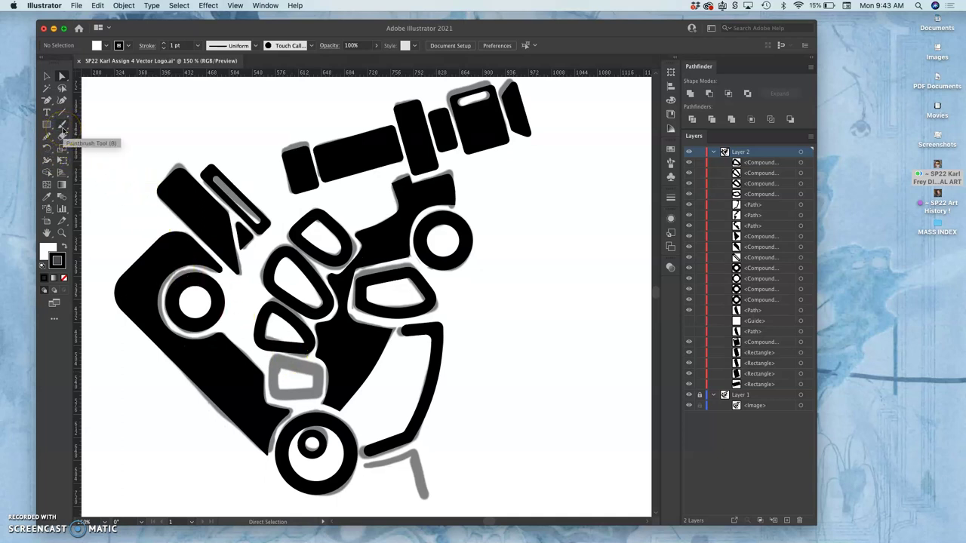
mouse_move(58, 134)
mouse_down()
mouse_move(47, 136)
mouse_move(92, 162)
mouse_move(86, 134)
mouse_move(56, 324)
mouse_up()
click(56, 324)
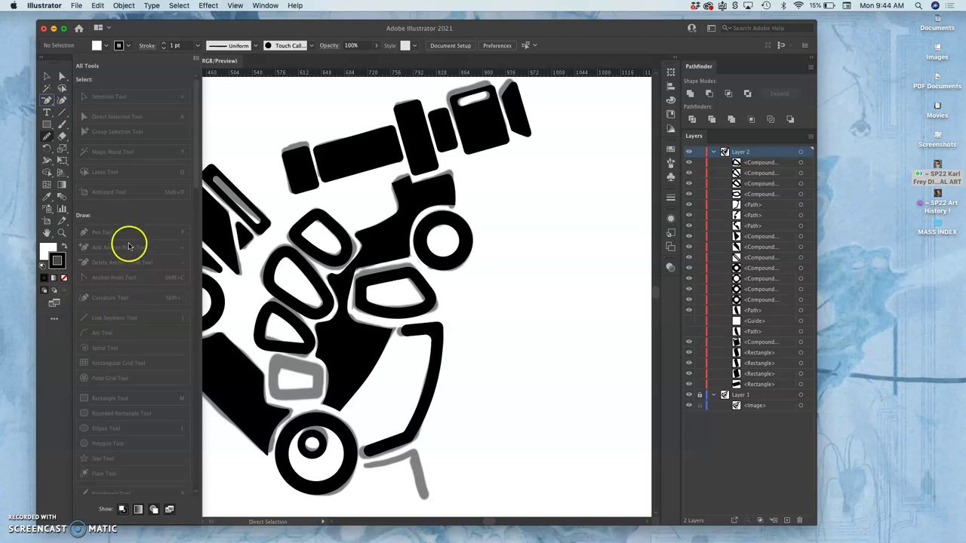
scroll(127, 262, up, 10)
scroll(125, 383, down, 5)
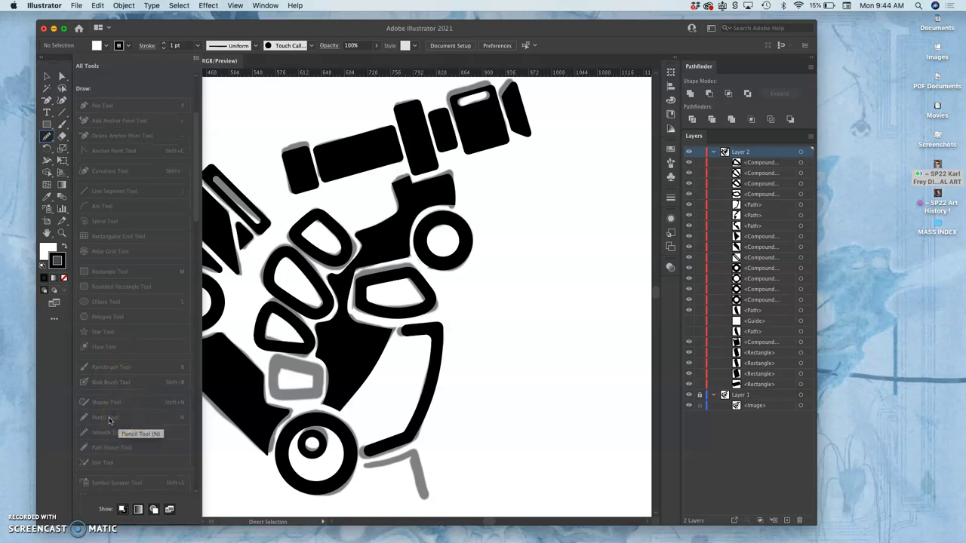
drag(109, 420, 62, 293)
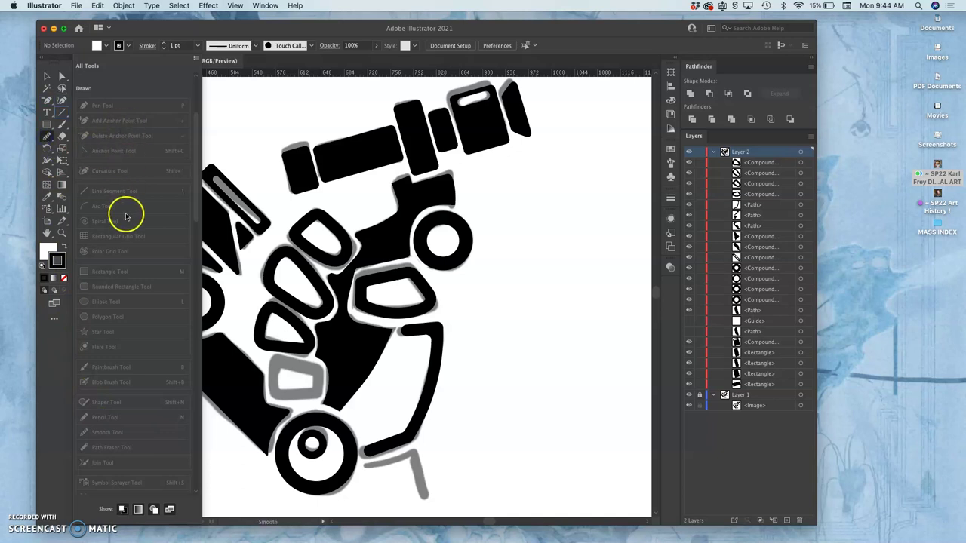
scroll(125, 336, down, 10)
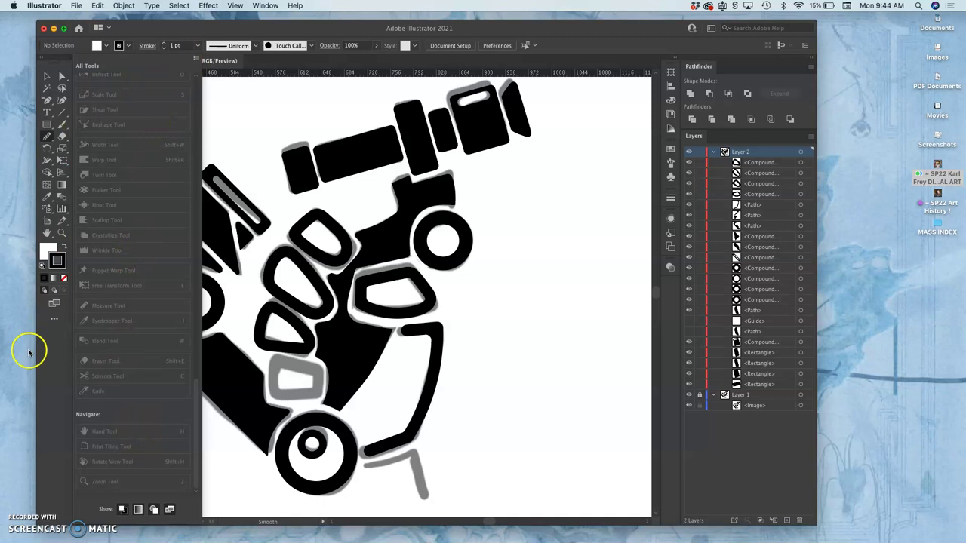
click(54, 320)
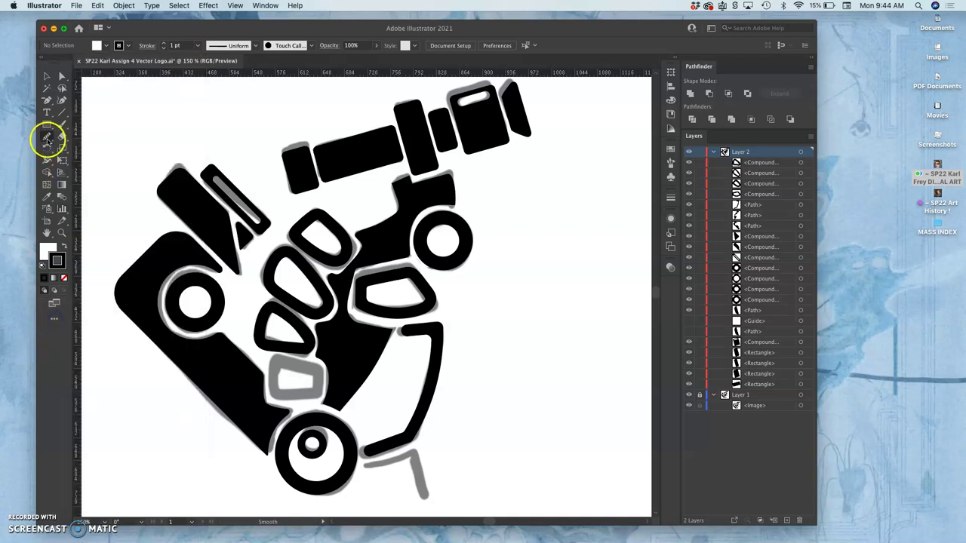
- Select the Pencil tool and set its Fidelity to Smooth in the tool options
mouse_move(47, 140)
mouse_down()
mouse_move(87, 131)
mouse_move(97, 148)
mouse_up()
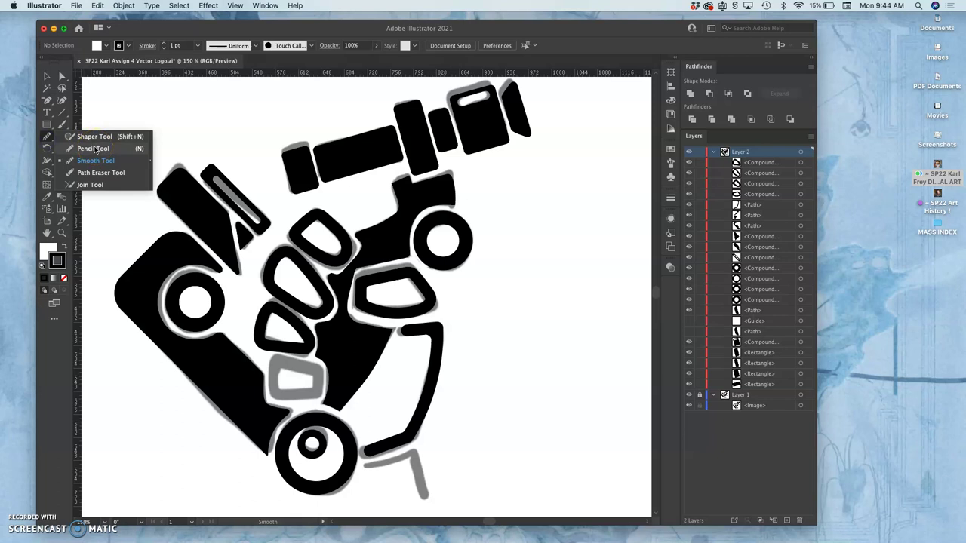
drag(95, 149, 94, 148)
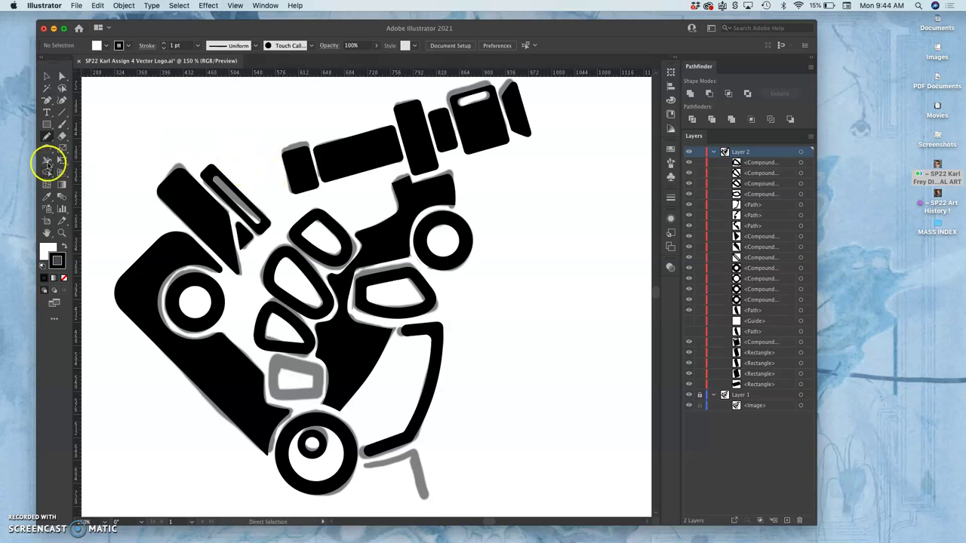
double_click(48, 138)
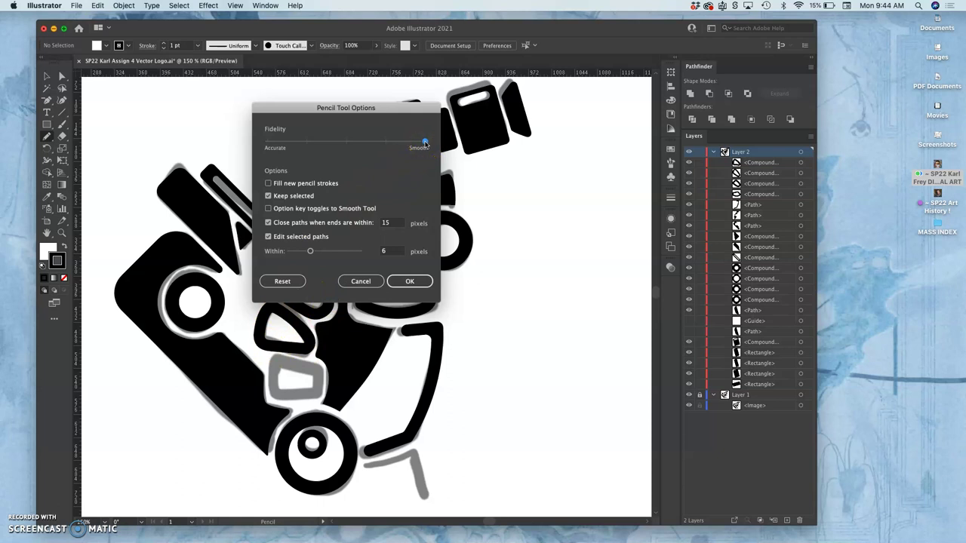
click(410, 281)
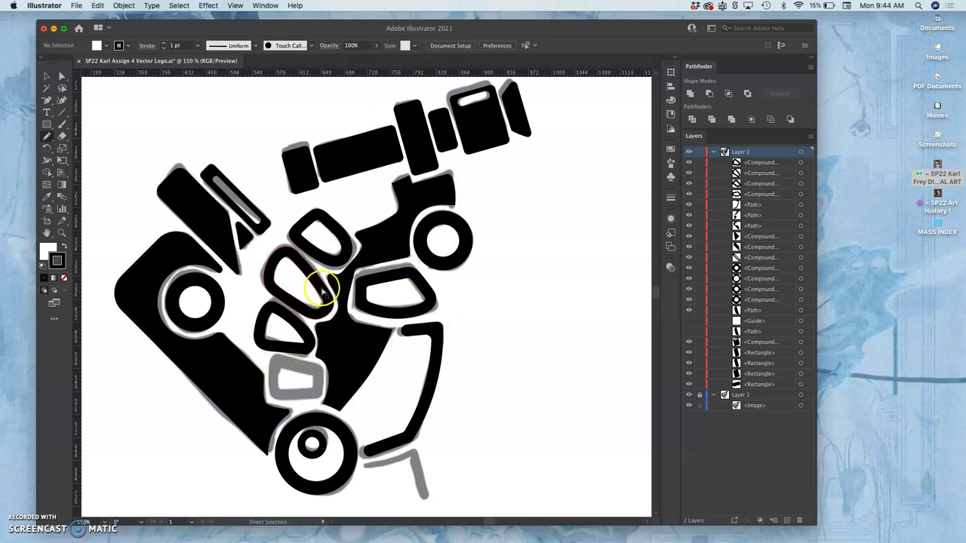
- Zoom in to 600% on the grey rounded finger shape and trace a closed pencil outline around it
key(super+equal)
key(super+equal)
mouse_move(317, 276)
mouse_down()
mouse_move(468, 140)
mouse_move(344, 258)
mouse_move(388, 156)
mouse_up()
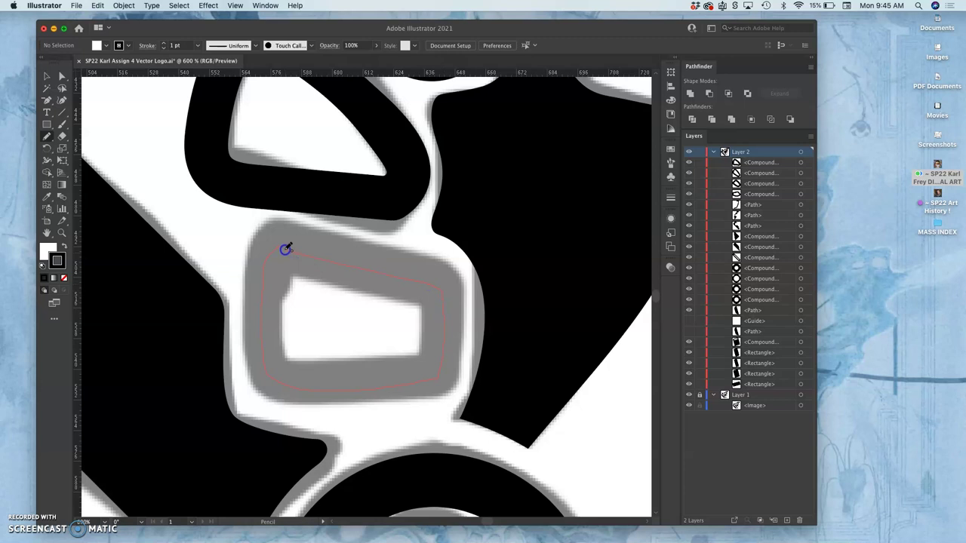
drag(285, 249, 283, 250)
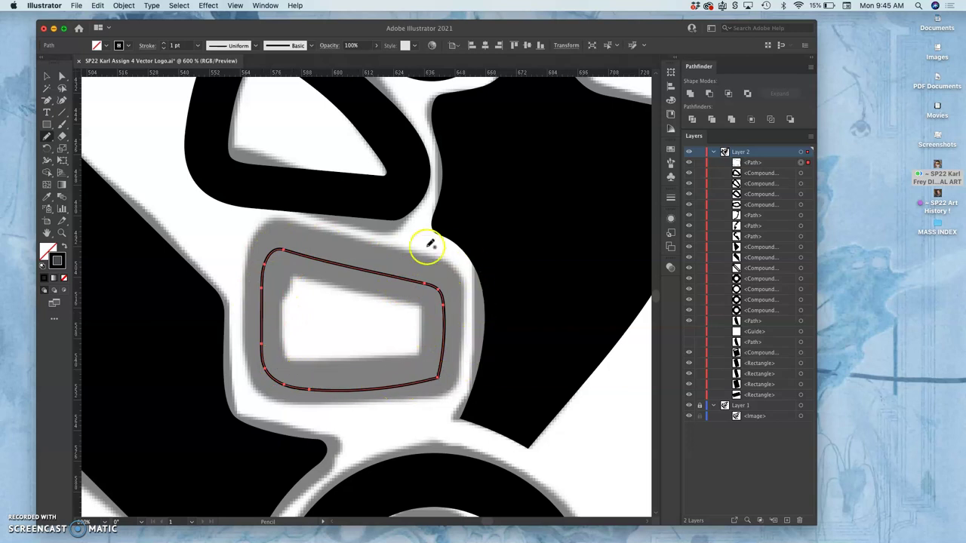
- Raise the traced outline's stroke weight to about 15 pt
key(a)
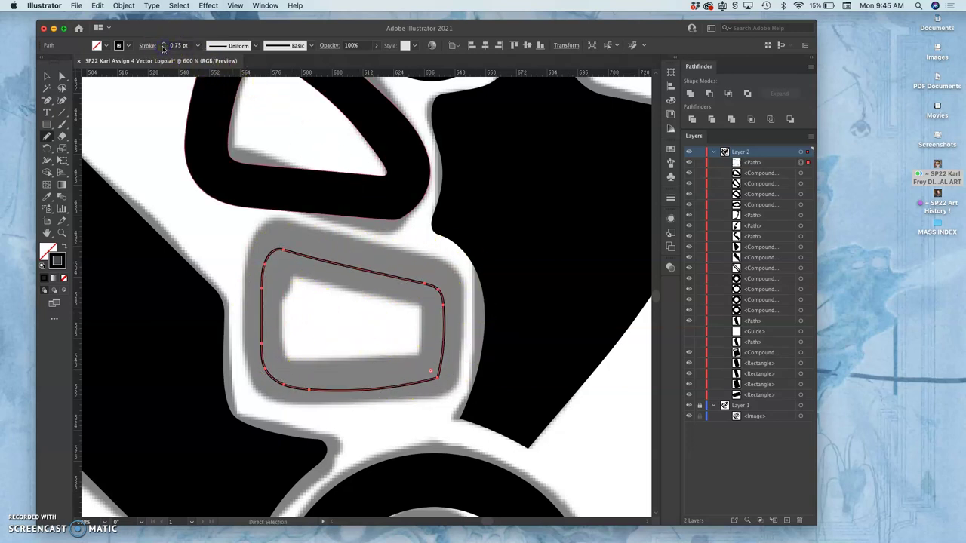
click(164, 45)
click(163, 45)
click(163, 45)
click(163, 45)
click(163, 46)
click(163, 45)
click(163, 45)
click(163, 46)
click(163, 45)
click(163, 46)
click(163, 46)
- Move the outline onto the grey shape and narrow it by dragging its right handle inward
click(151, 244)
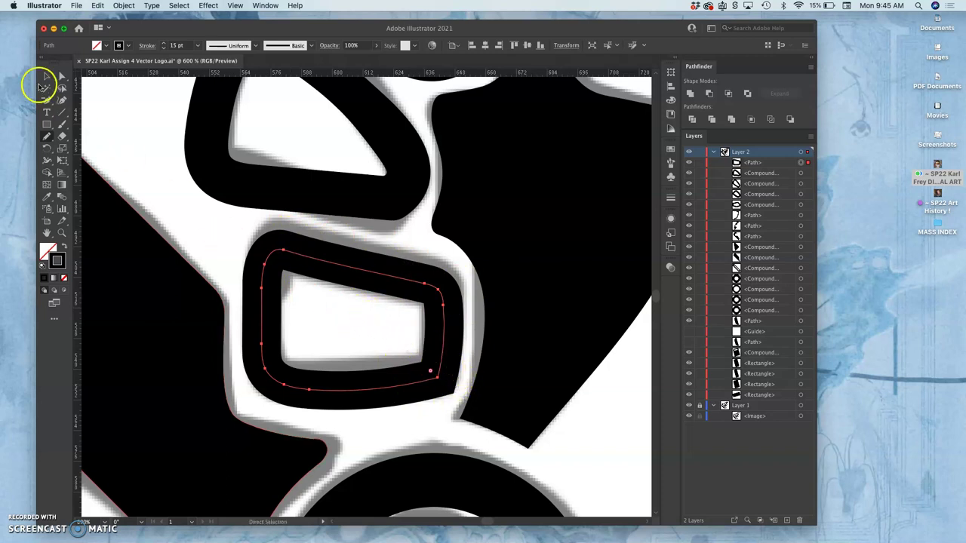
click(47, 78)
click(46, 78)
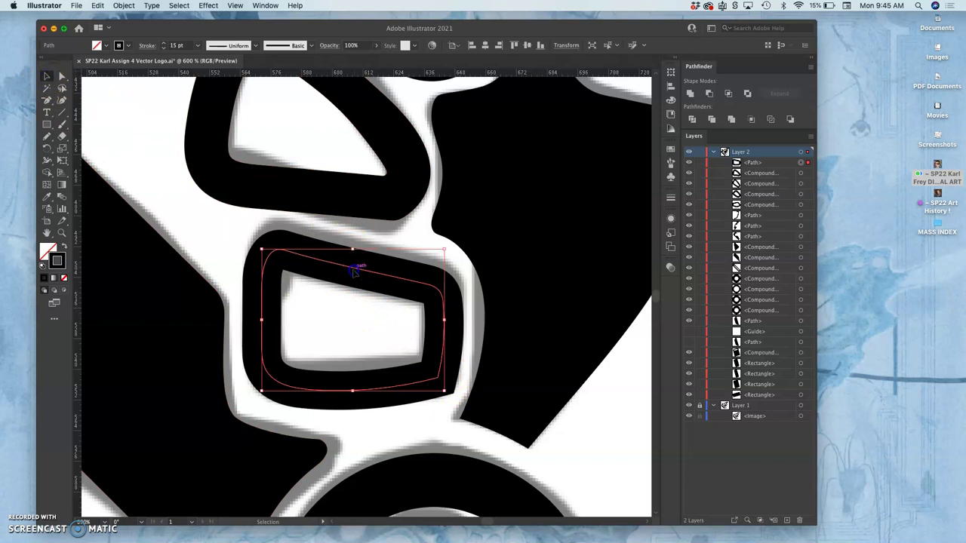
drag(353, 269, 355, 265)
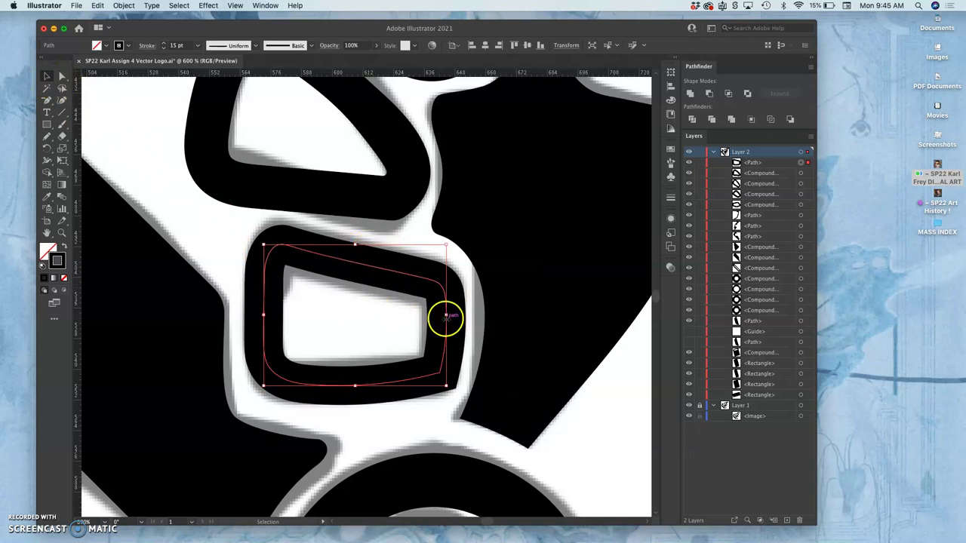
mouse_move(446, 313)
mouse_down()
mouse_move(431, 317)
mouse_move(440, 316)
mouse_up()
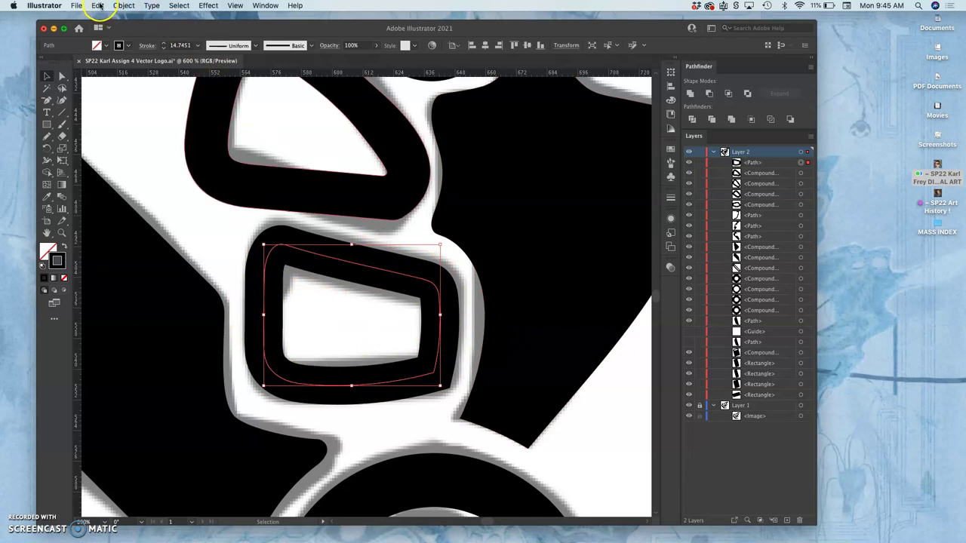
- Convert the thick stroke to a black-filled shape with Object > Path > Outline Stroke, then inspect its anchors
click(98, 5)
mouse_move(115, 6)
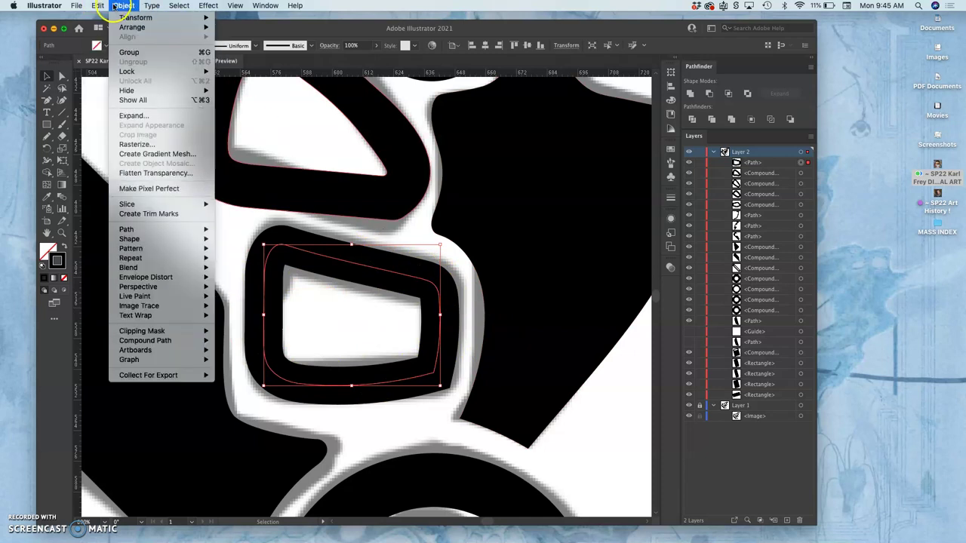
mouse_move(148, 229)
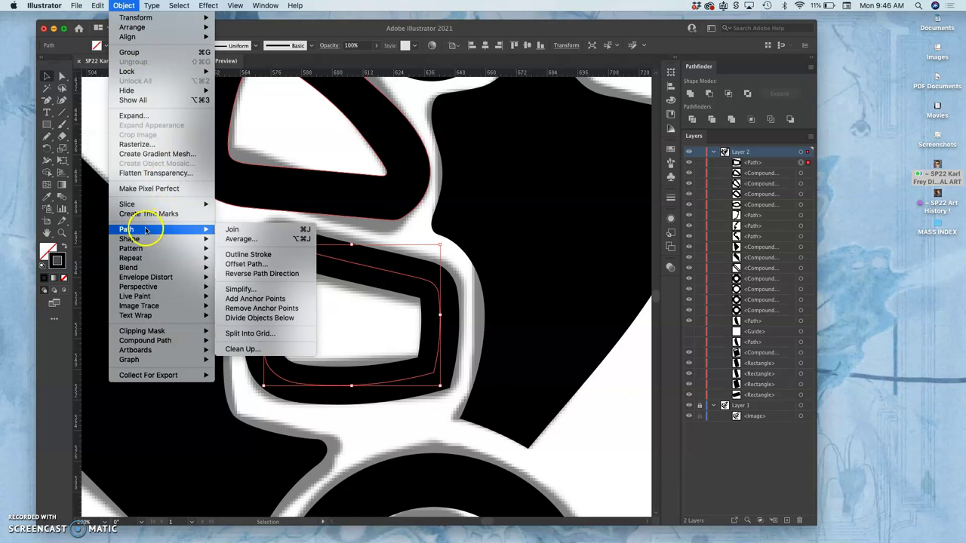
click(256, 254)
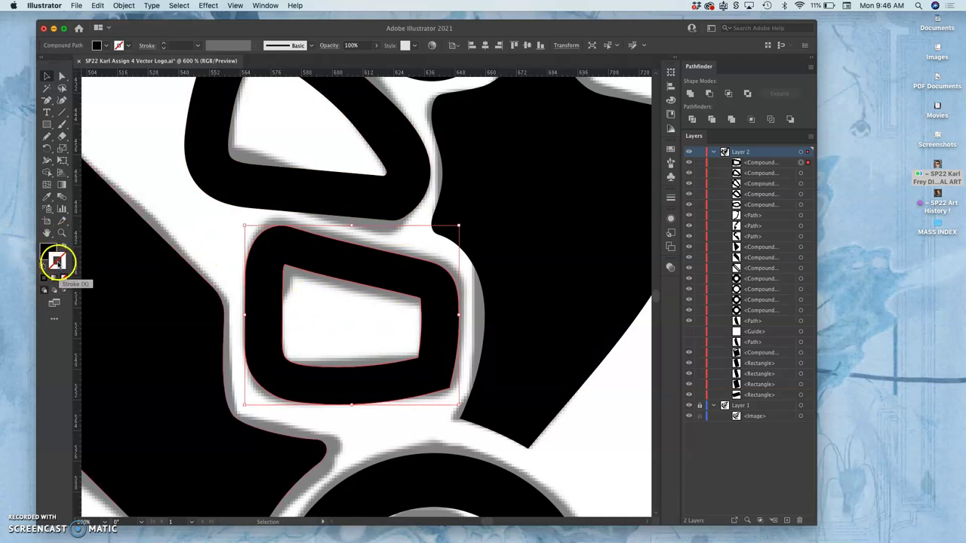
click(53, 255)
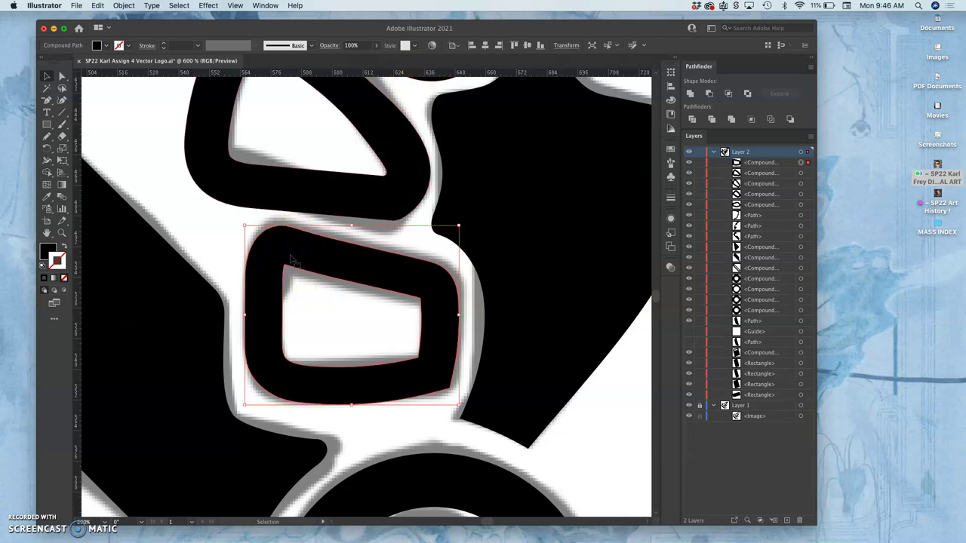
click(287, 260)
click(62, 77)
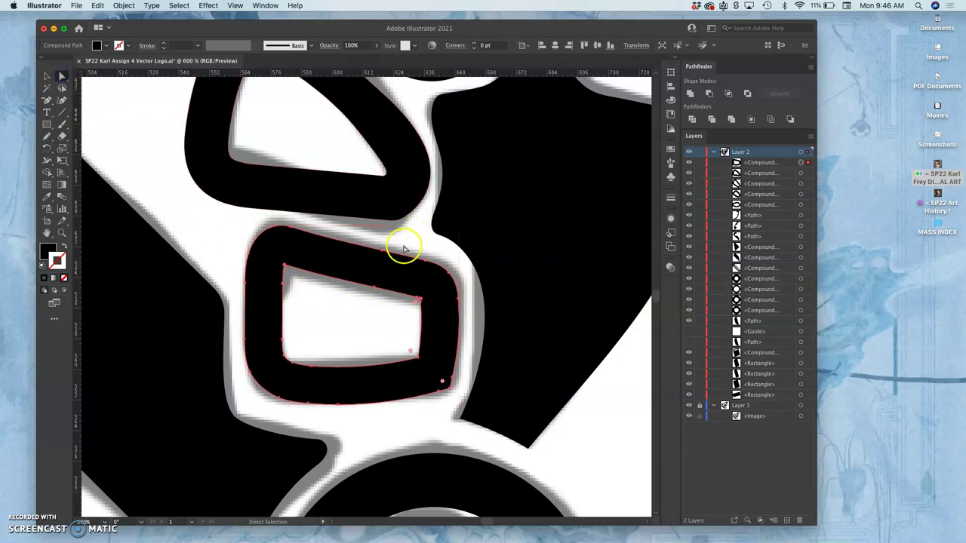
- Redraw the lower ring opening's upper-left corner, left edge and right edge with the Pencil
click(47, 137)
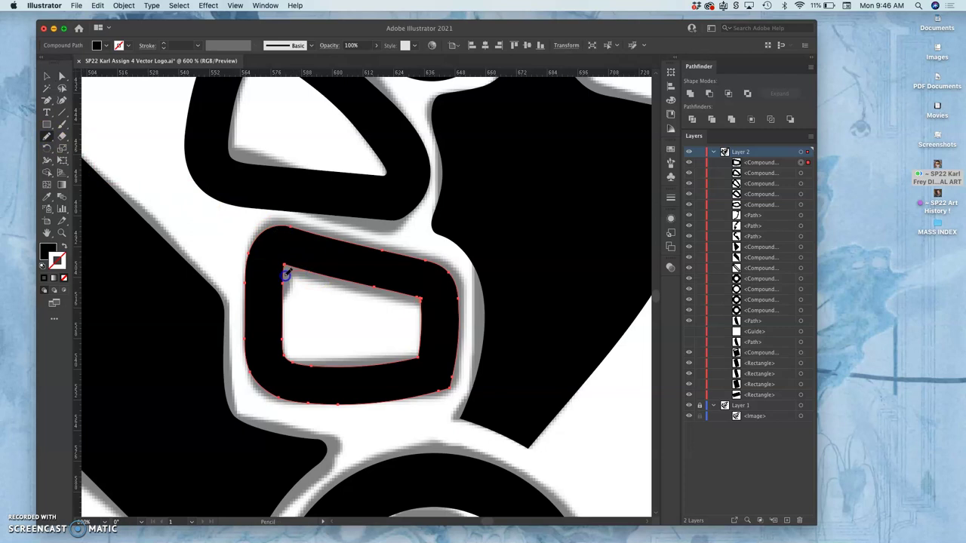
mouse_move(282, 285)
mouse_down()
mouse_move(285, 320)
mouse_move(352, 329)
mouse_move(353, 317)
mouse_move(293, 259)
mouse_up()
mouse_move(283, 282)
mouse_down()
mouse_move(254, 358)
mouse_move(296, 331)
mouse_move(309, 283)
mouse_move(287, 272)
mouse_up()
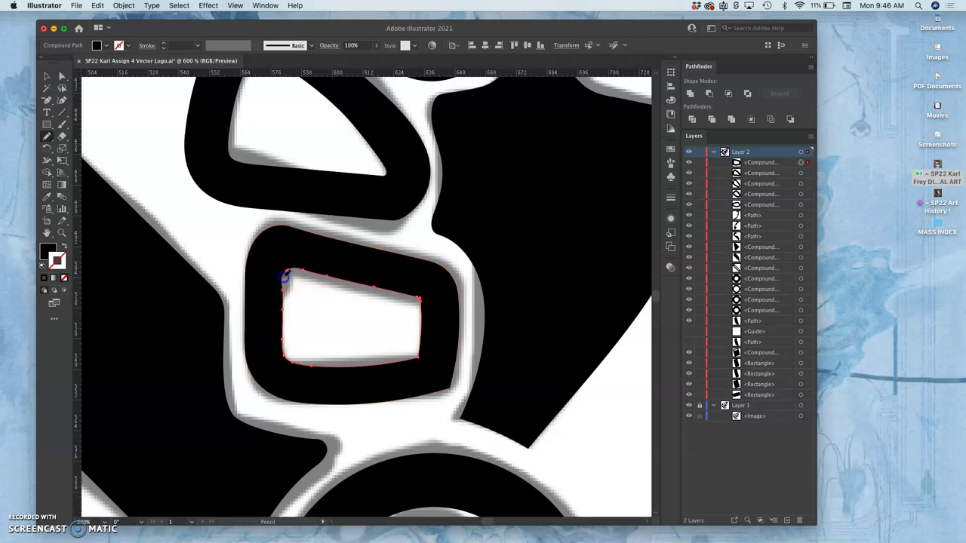
mouse_move(268, 365)
mouse_down()
mouse_move(295, 336)
mouse_move(286, 299)
mouse_up()
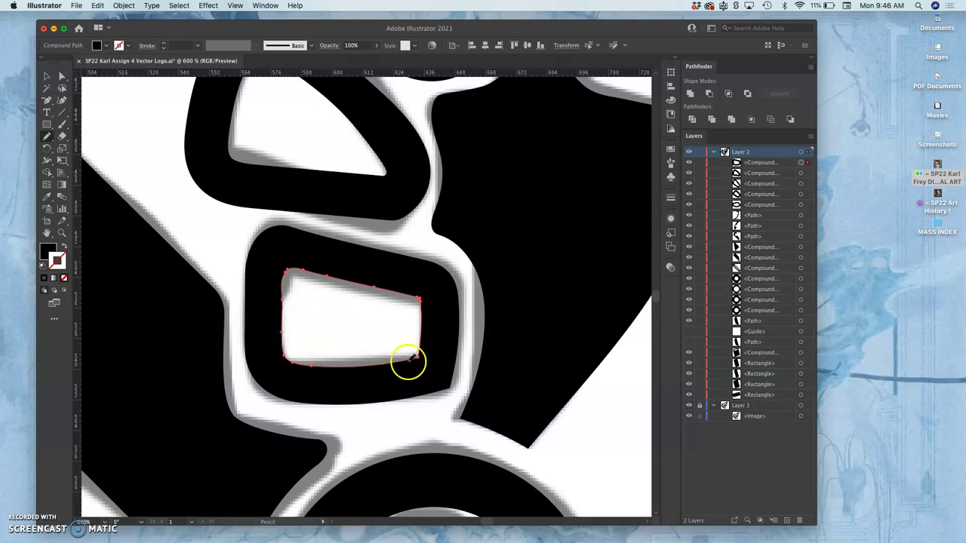
mouse_move(440, 350)
mouse_down()
mouse_move(422, 354)
mouse_move(431, 334)
mouse_move(412, 295)
mouse_up()
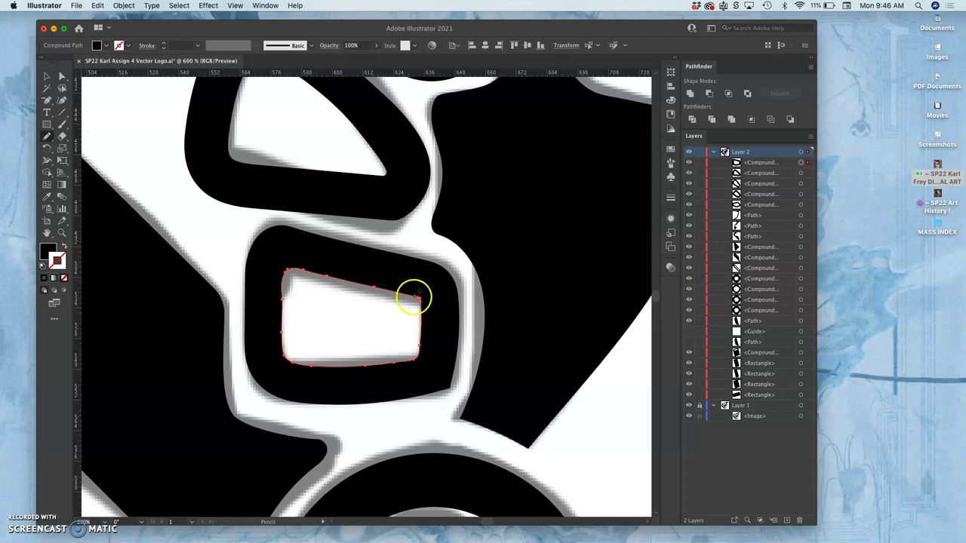
key(a)
click(443, 366)
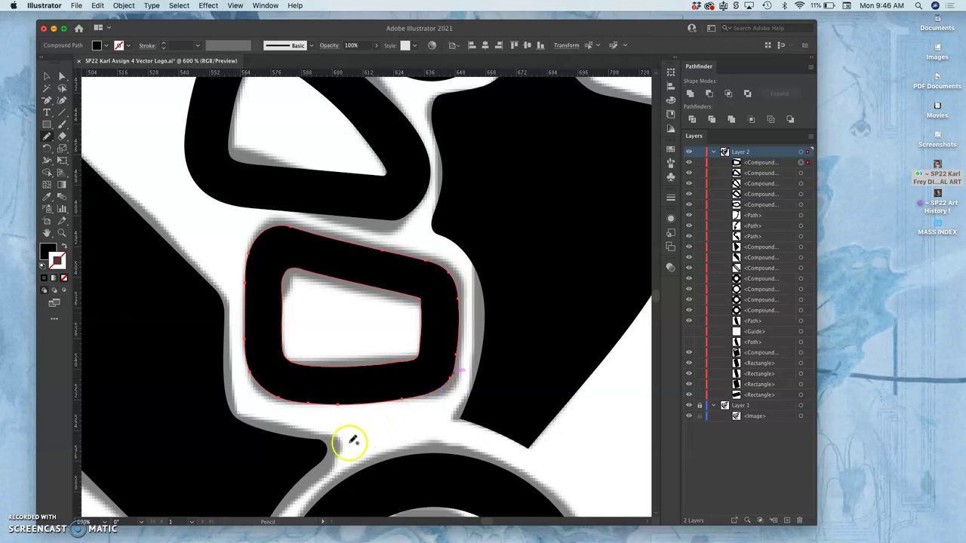
- Redraw the triangle opening's bottom edge and inner tip into a sharp point with the Pencil
key(a)
click(387, 143)
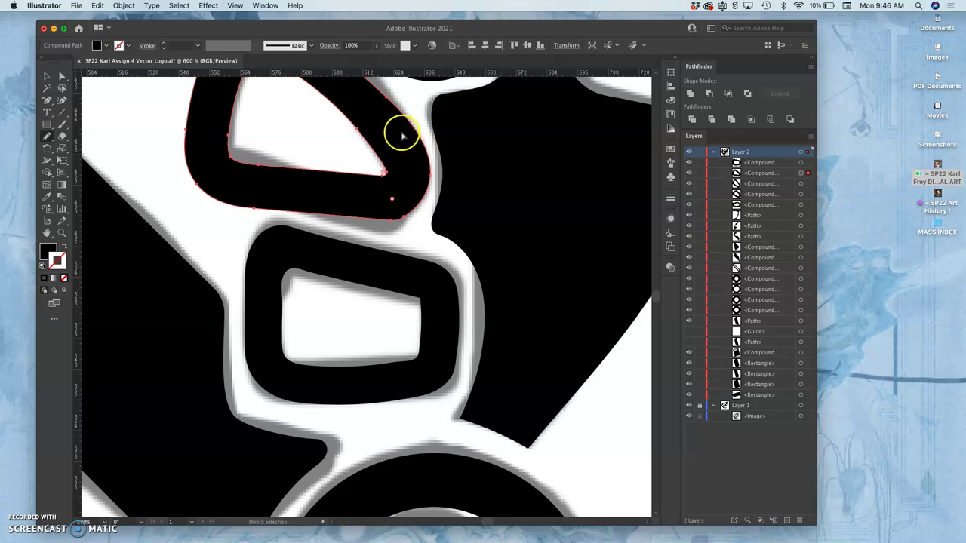
key(a)
click(381, 146)
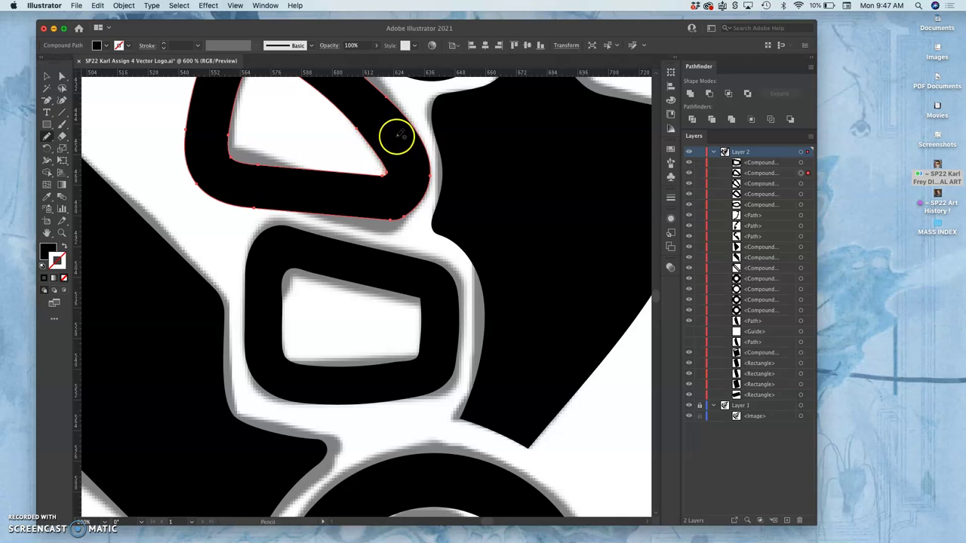
key(n)
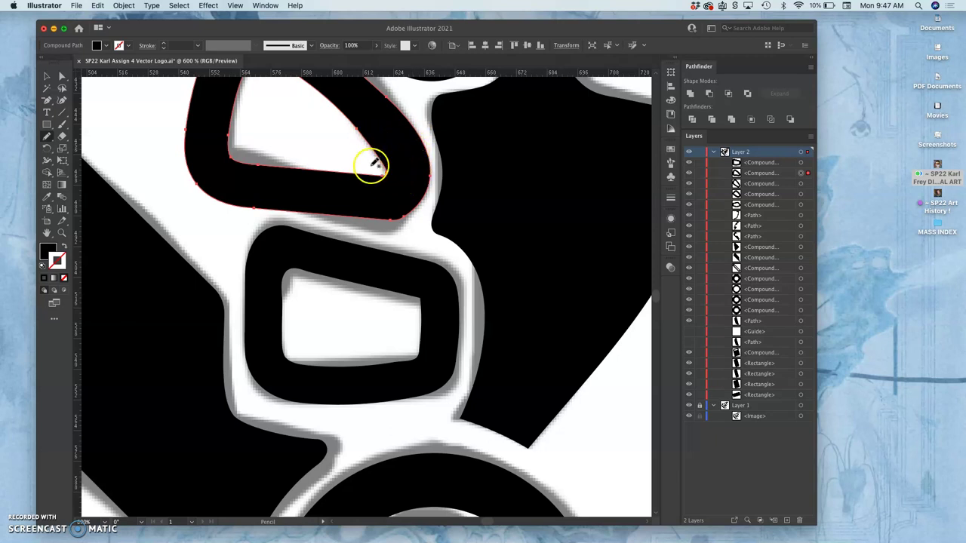
mouse_move(374, 168)
mouse_down()
mouse_move(319, 182)
mouse_move(251, 167)
mouse_up()
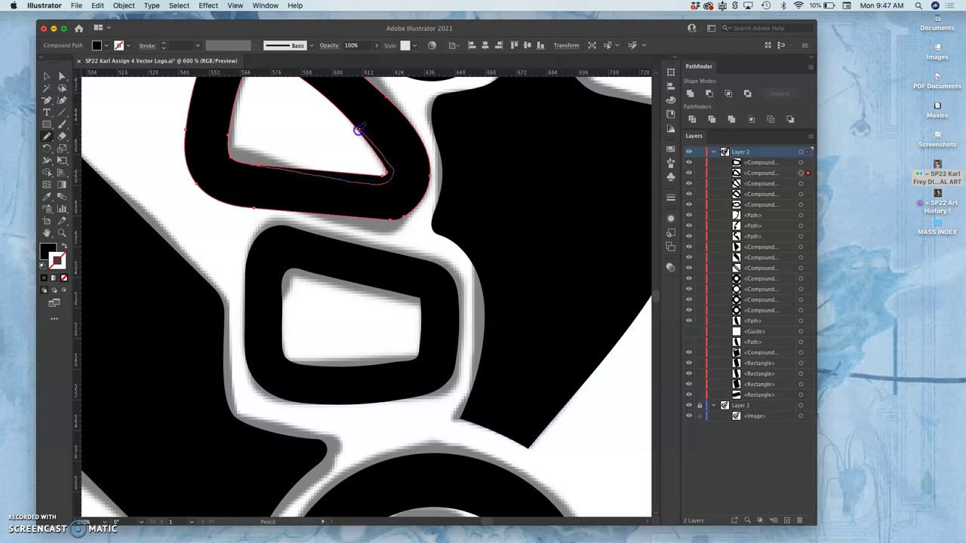
mouse_move(351, 124)
mouse_down()
mouse_move(312, 186)
mouse_move(378, 164)
mouse_move(369, 171)
mouse_move(366, 156)
mouse_move(370, 201)
mouse_up()
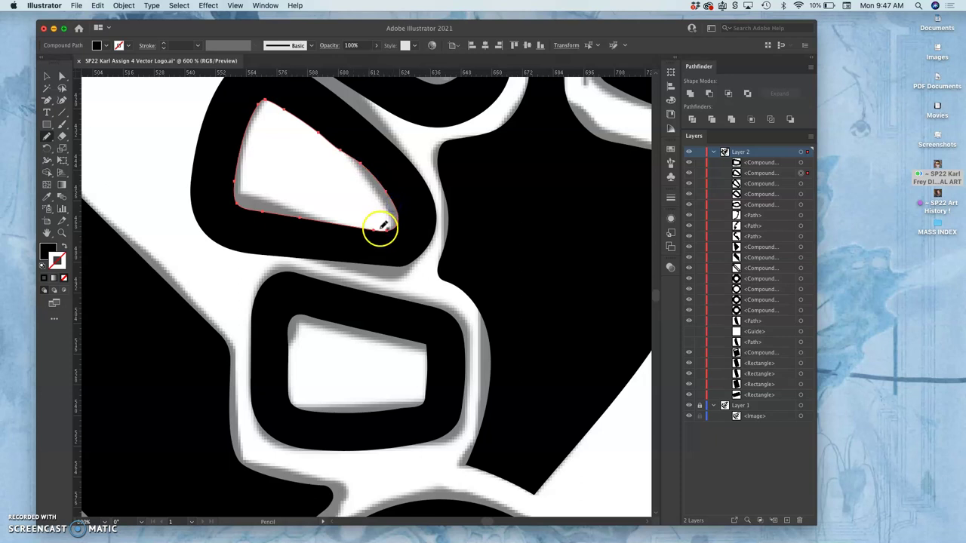
drag(381, 227, 375, 218)
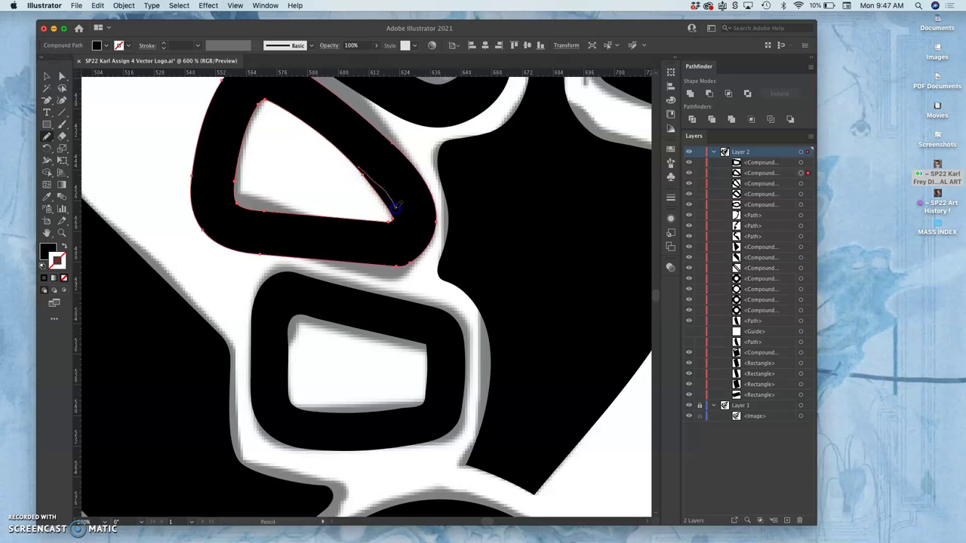
drag(387, 221, 385, 227)
drag(389, 222, 388, 217)
drag(391, 218, 388, 216)
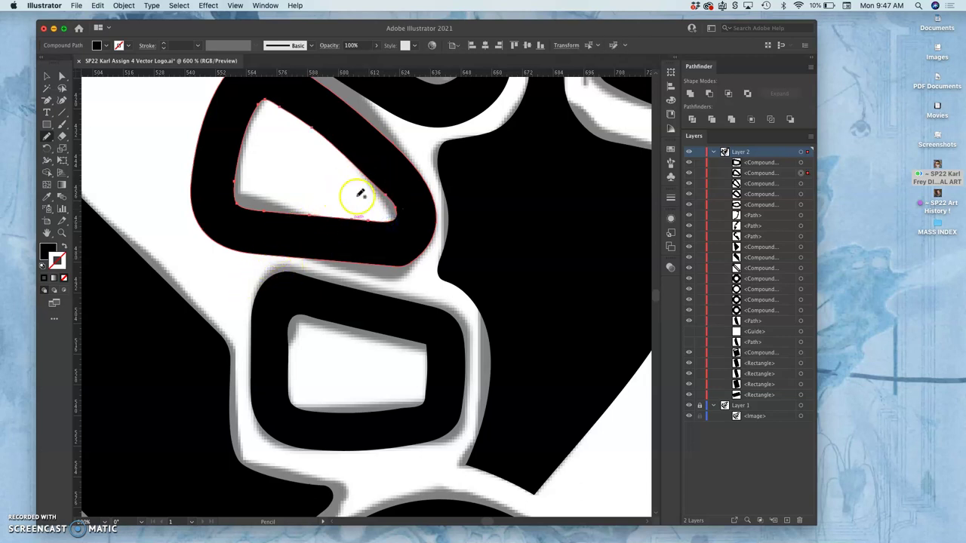
- Remove an extra anchor from the triangle's inner edge and smooth its curves by adjusting handles
super+click(438, 330)
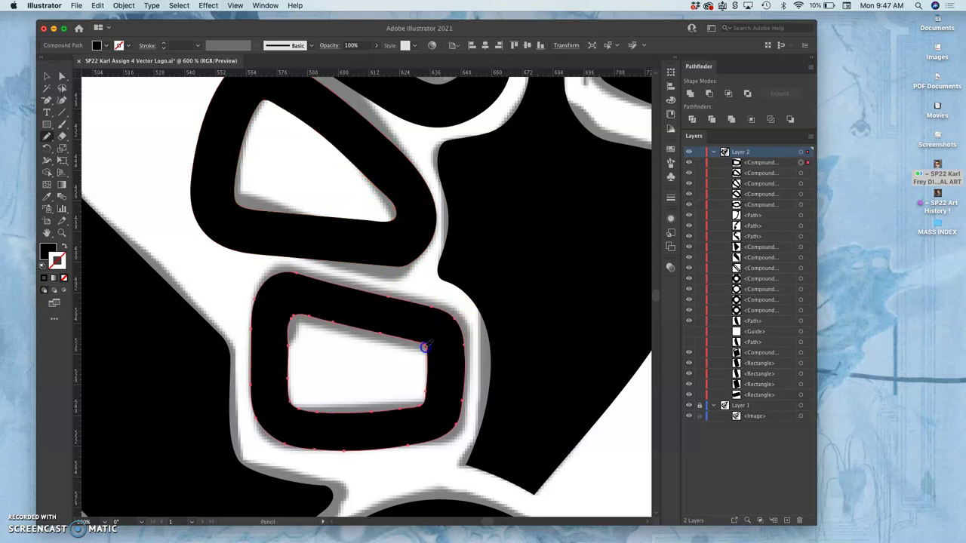
super+click(402, 190)
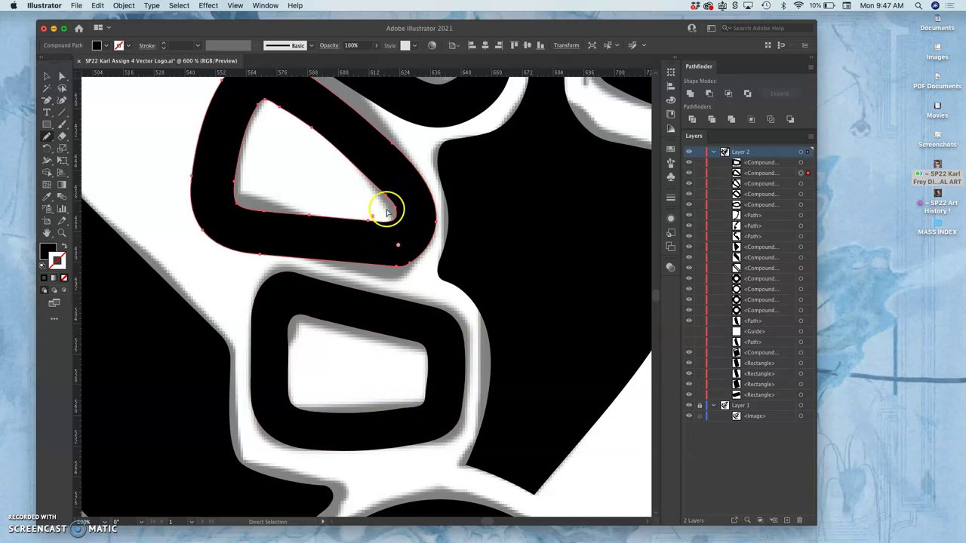
key(super+equal)
key(super+equal)
key(super+equal)
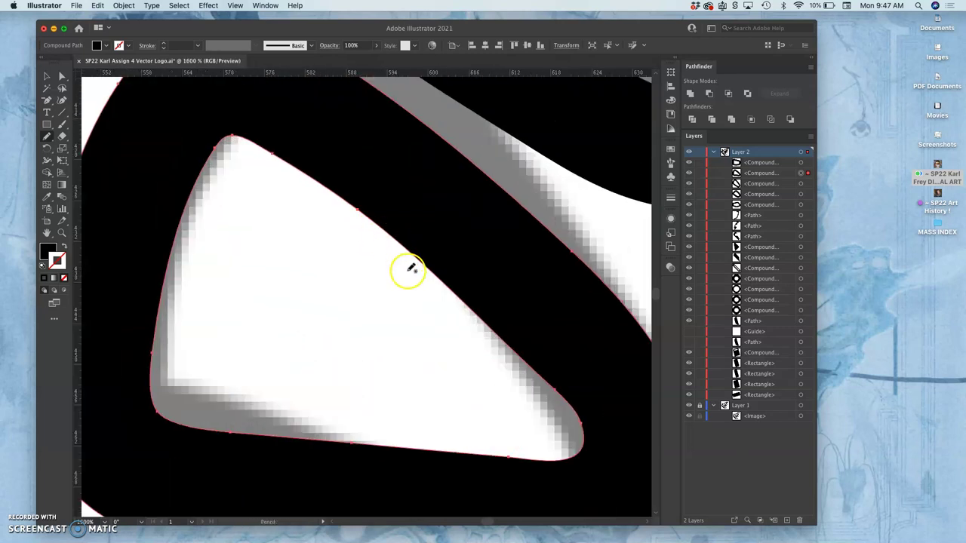
drag(415, 266, 368, 215)
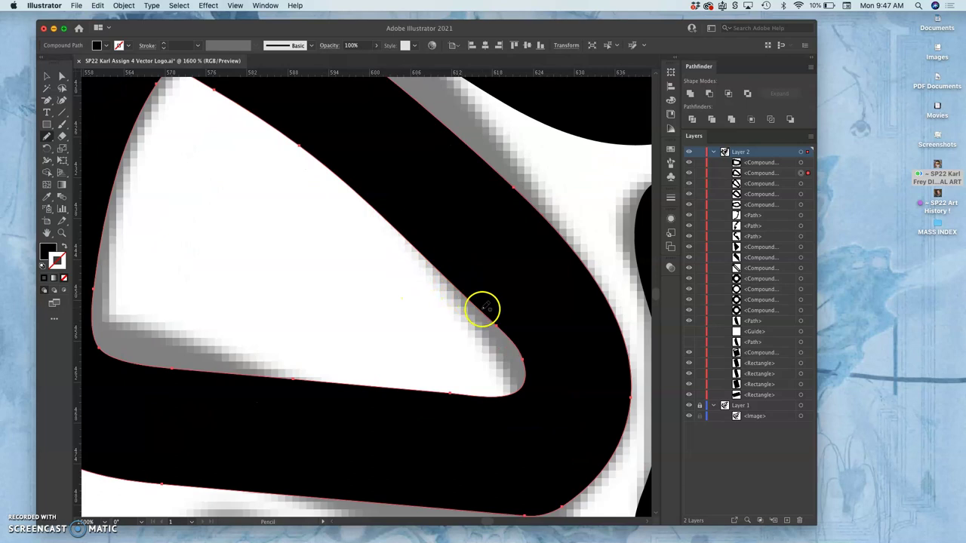
drag(47, 99, 98, 100)
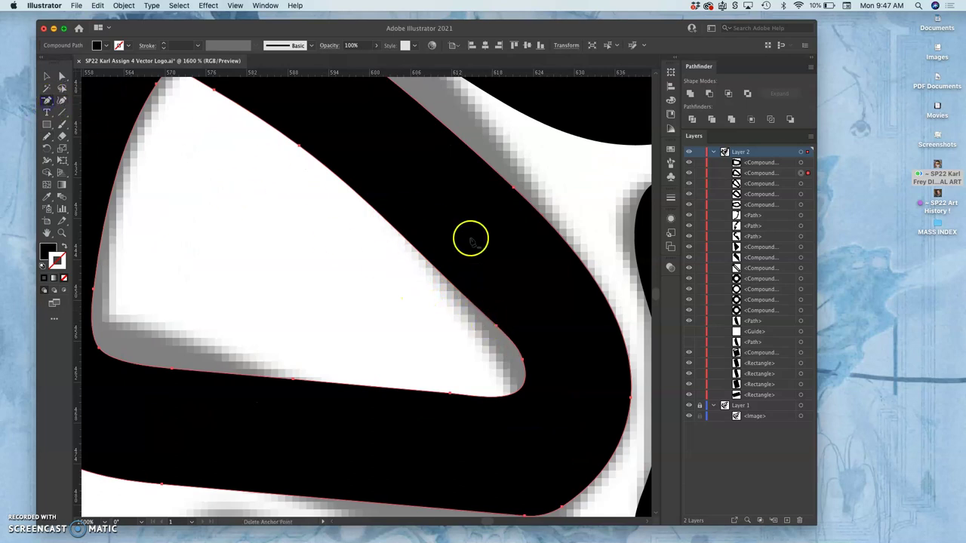
click(495, 323)
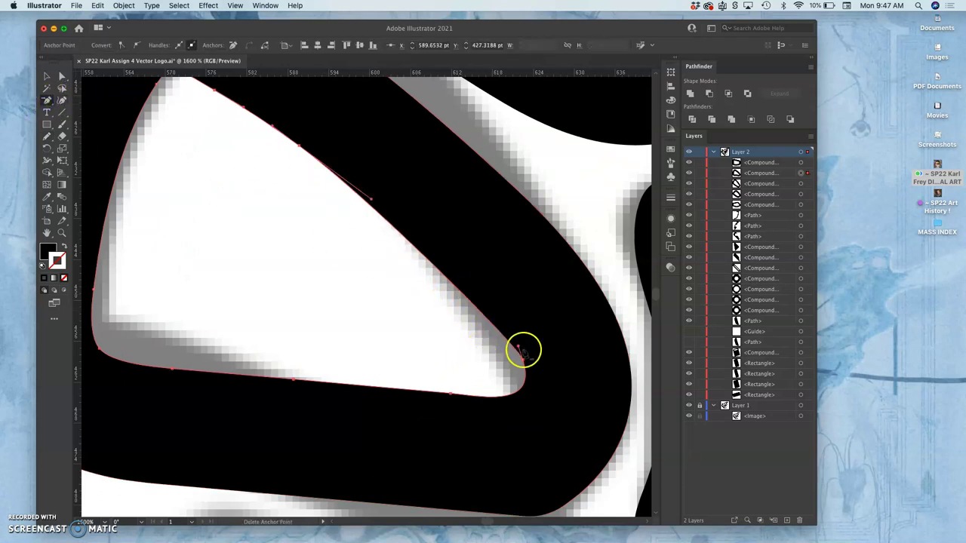
click(63, 78)
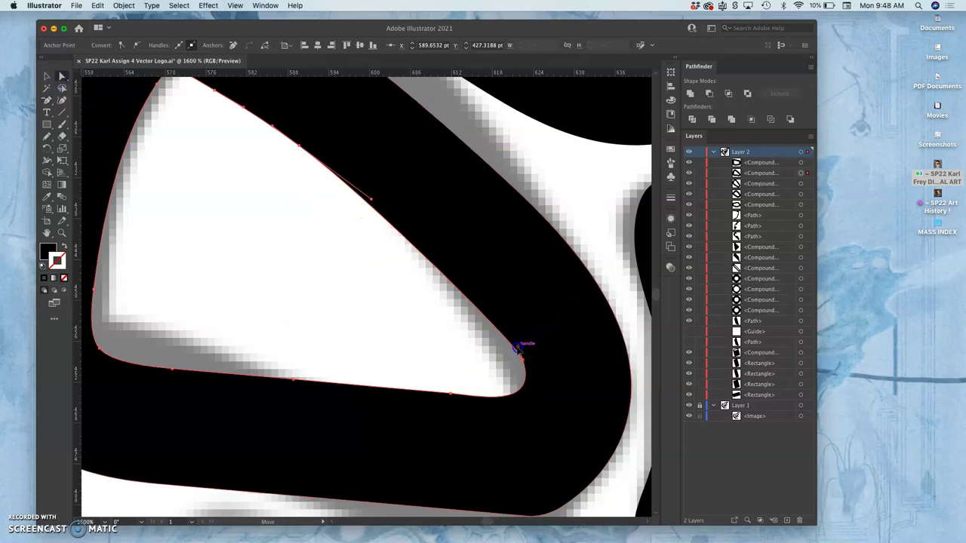
drag(519, 347, 508, 327)
click(526, 309)
click(367, 201)
drag(367, 201, 389, 211)
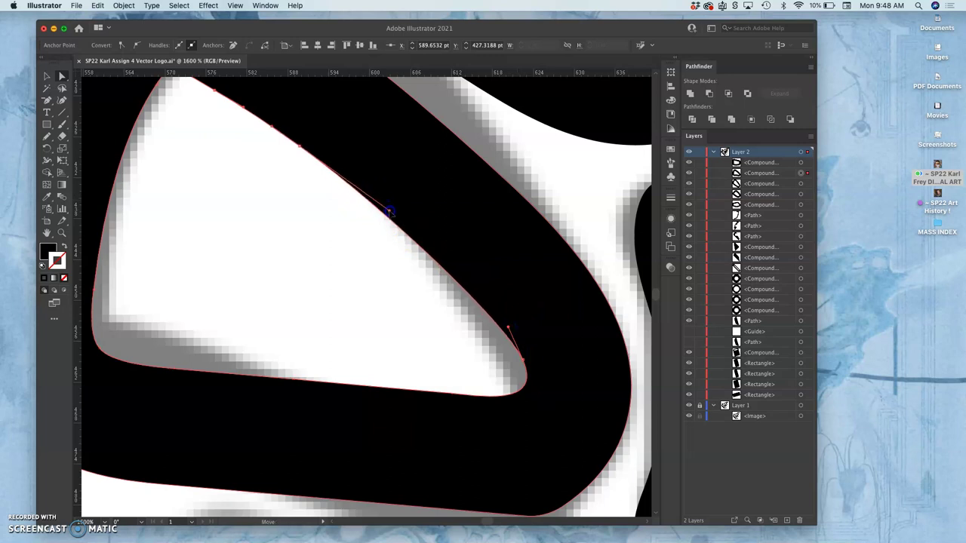
click(369, 252)
click(427, 243)
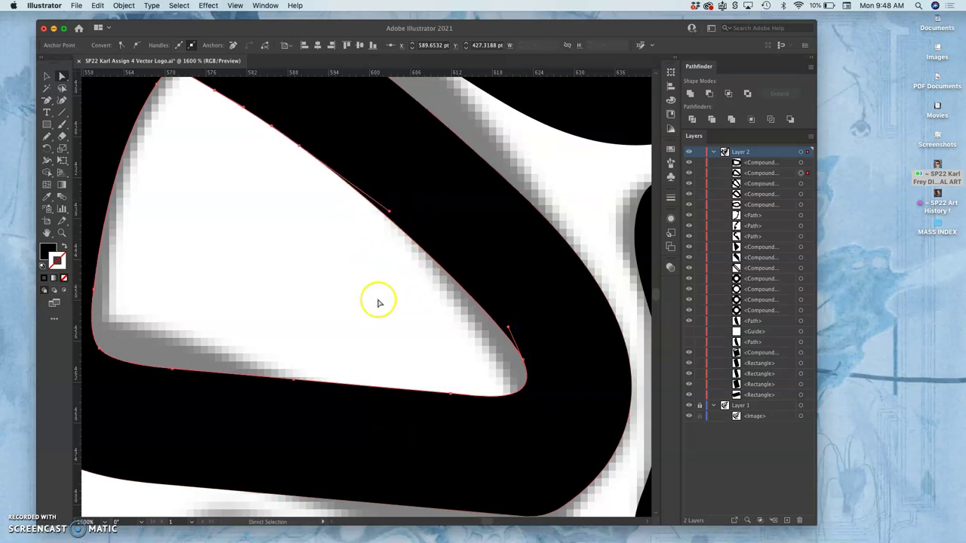
click(508, 330)
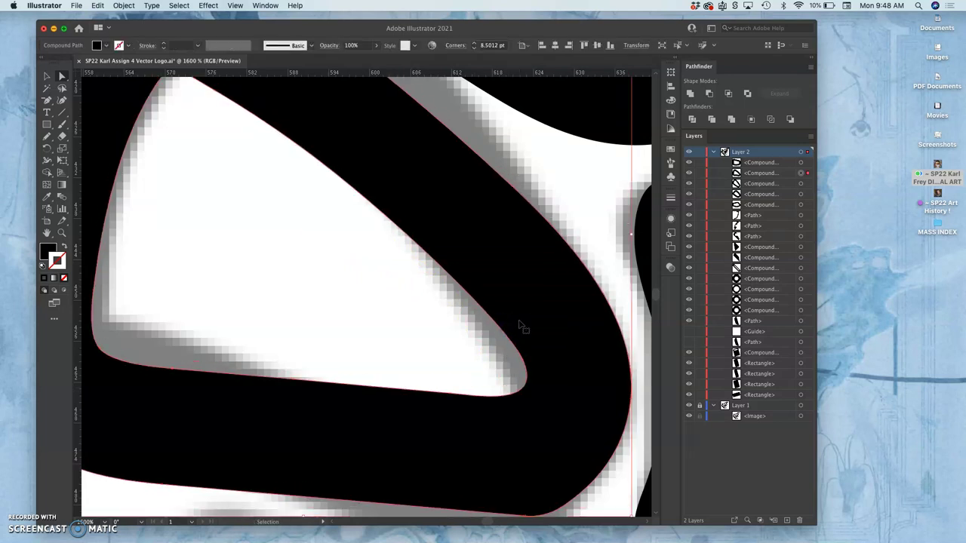
- Reshape the outer lower-right corner: move its anchor, delete the extra anchor, and smooth the curve
key(super+minus)
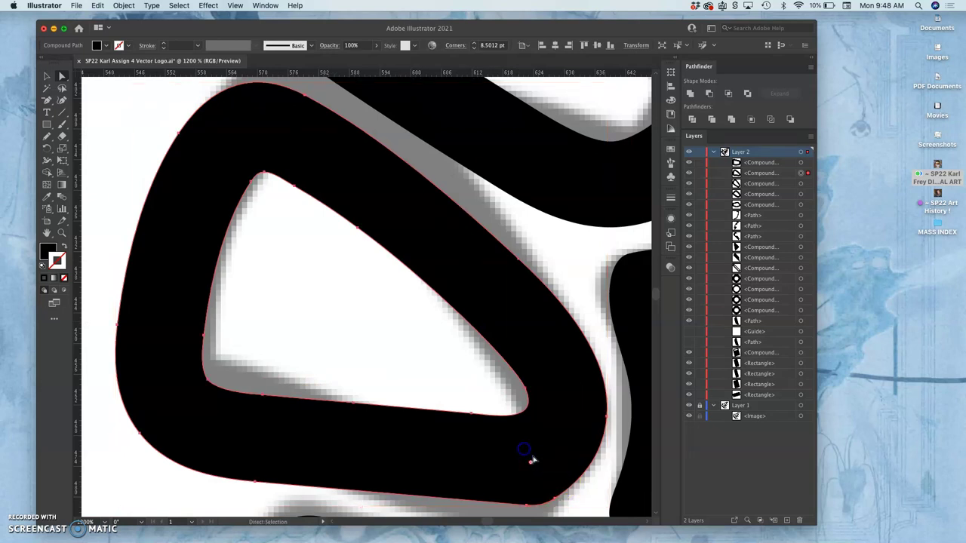
mouse_move(550, 446)
mouse_down()
mouse_move(560, 502)
mouse_move(553, 498)
mouse_up()
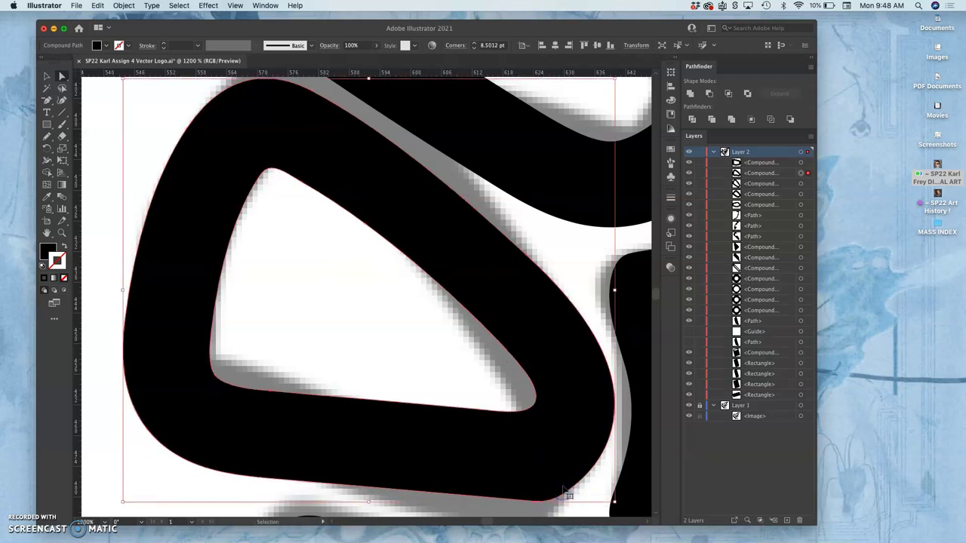
mouse_move(557, 500)
mouse_down()
mouse_move(576, 491)
mouse_move(571, 499)
mouse_up()
click(545, 495)
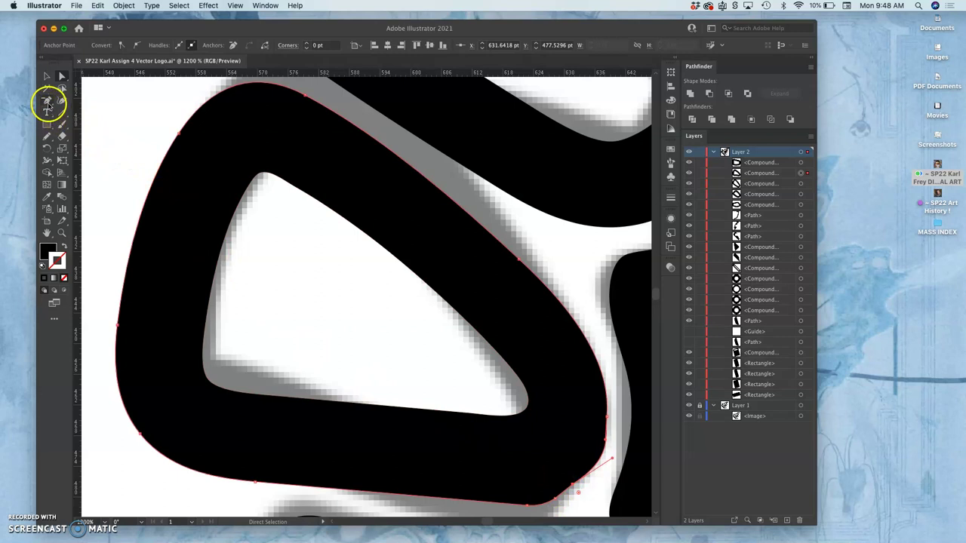
click(49, 100)
click(573, 486)
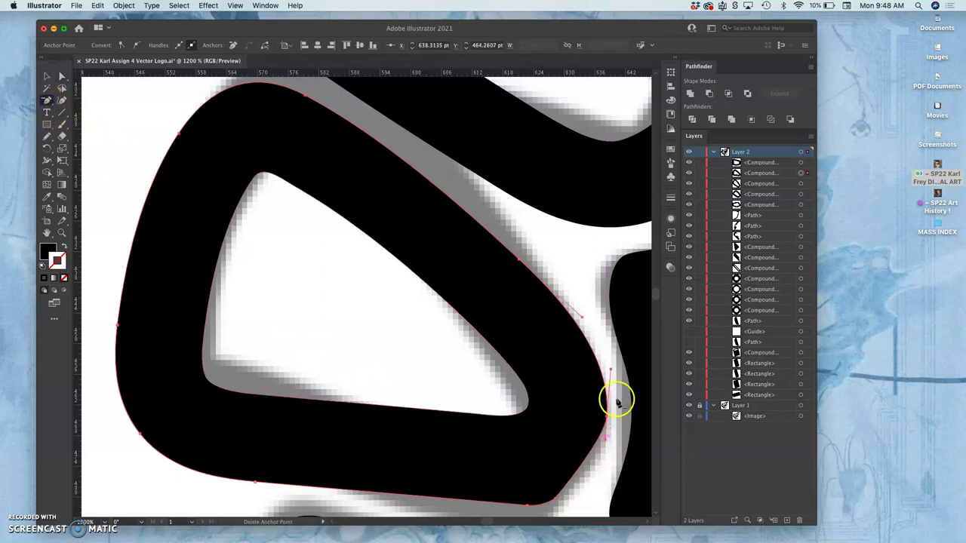
click(64, 76)
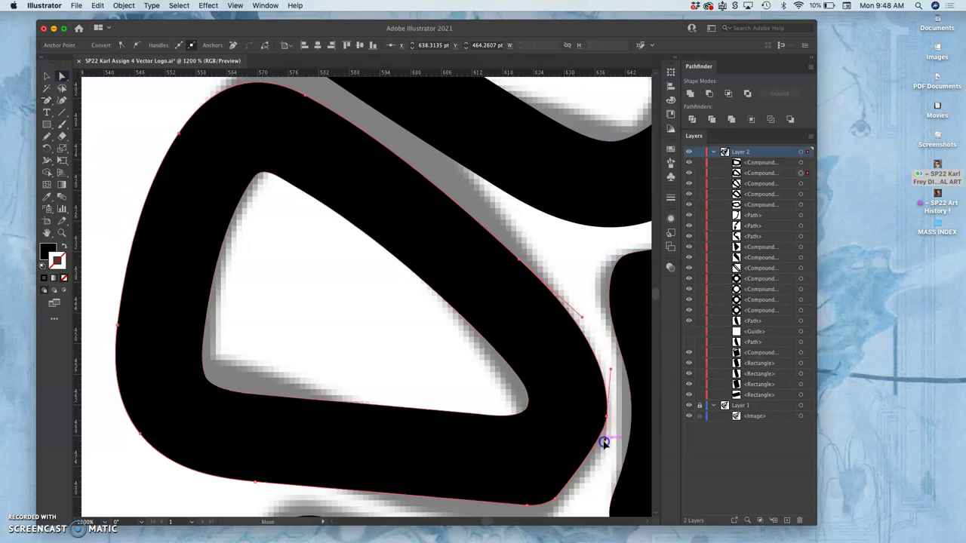
drag(603, 446, 600, 471)
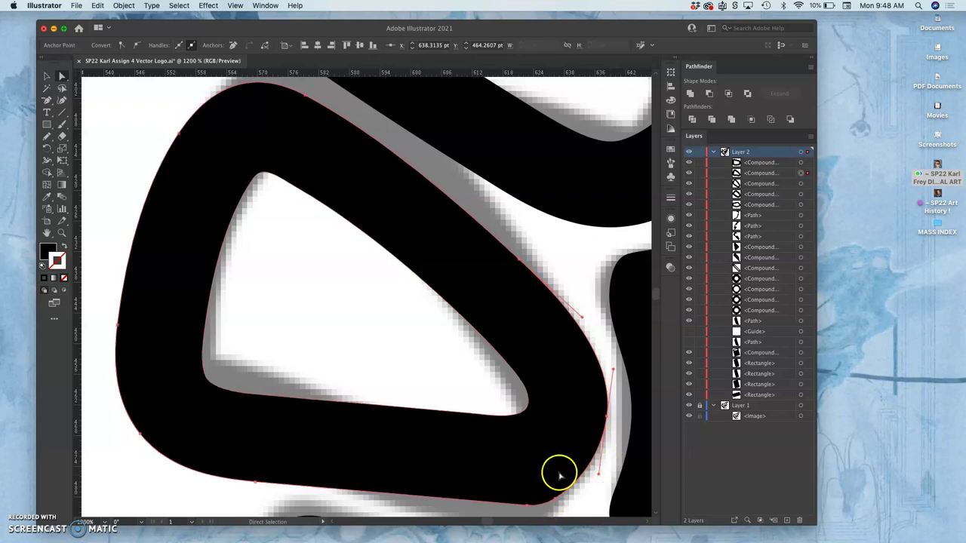
key(super+minus)
key(super+minus)
key(super+minus)
key(super+minus)
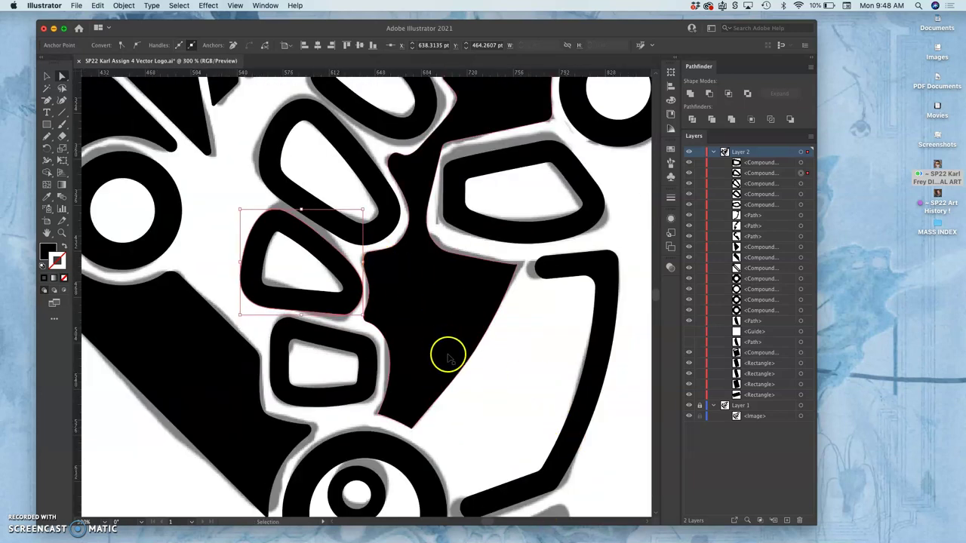
key(super+minus)
key(super+minus)
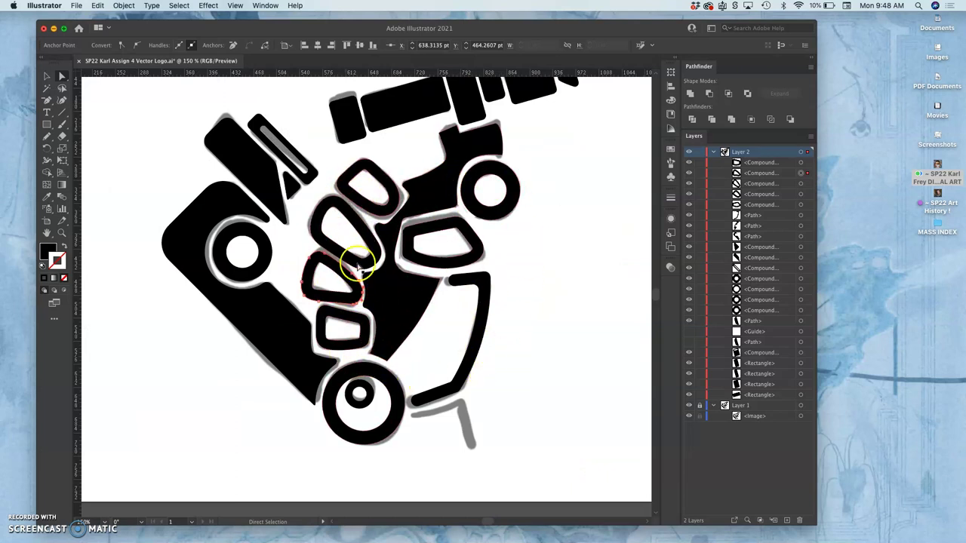
click(45, 78)
click(146, 101)
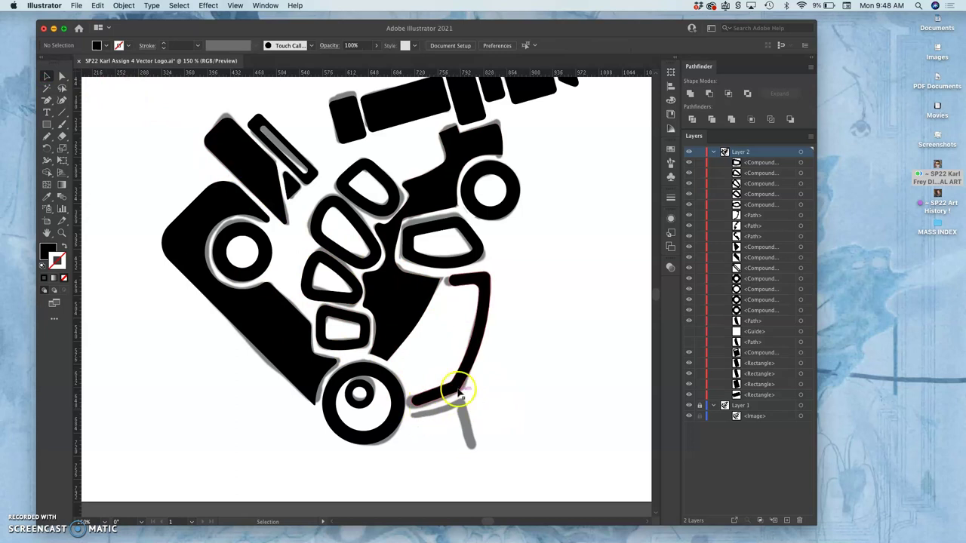
key(super+equal)
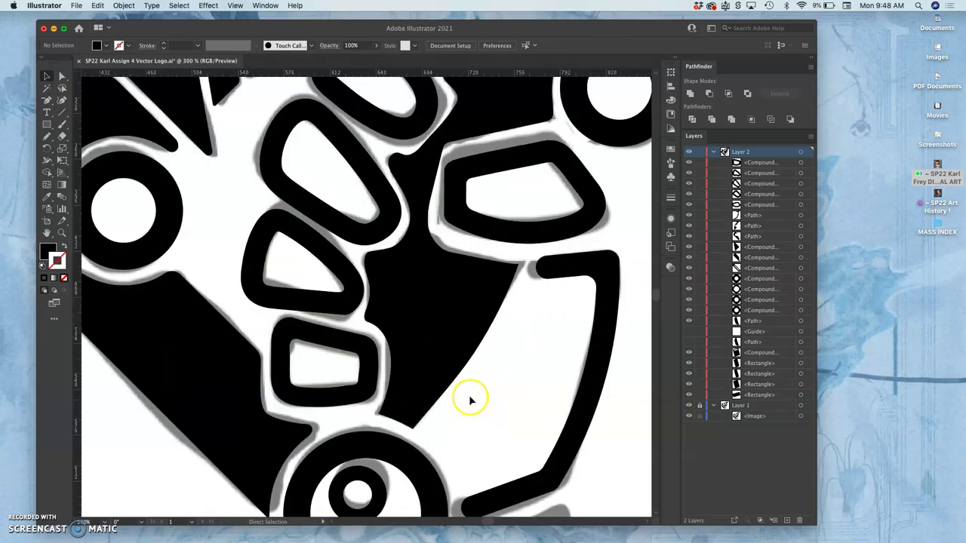
scroll(481, 385, down, 5)
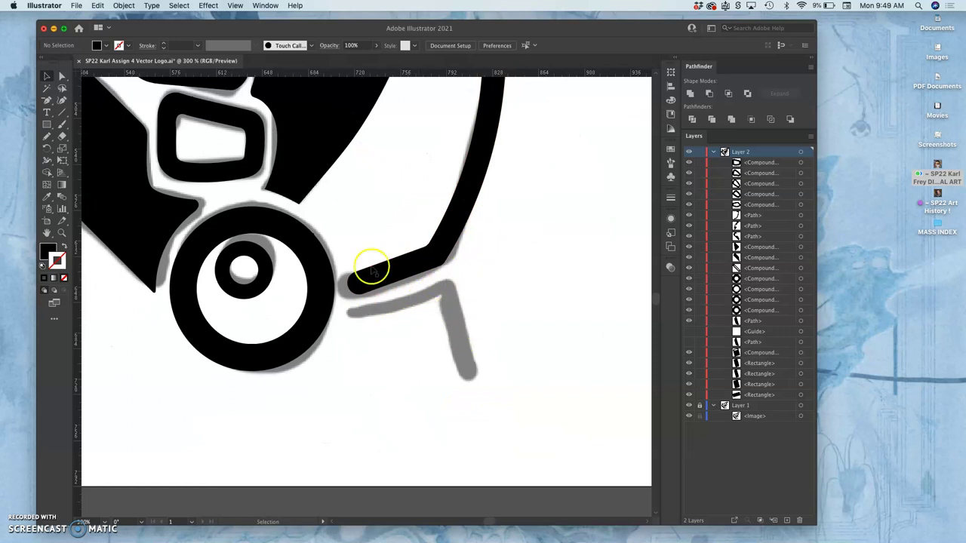
- Set a black stroke with no fill and trace a pencil stroke along the grey angled line
click(46, 134)
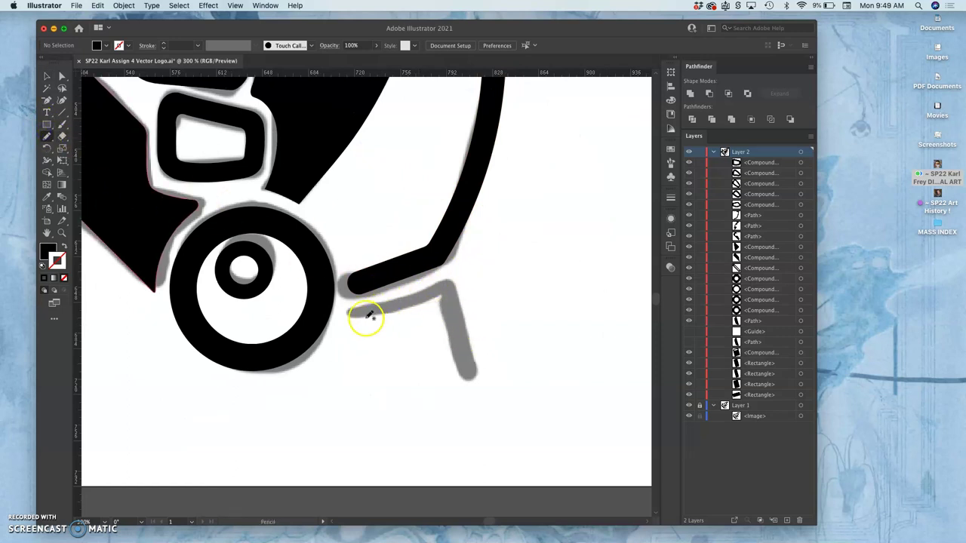
click(64, 246)
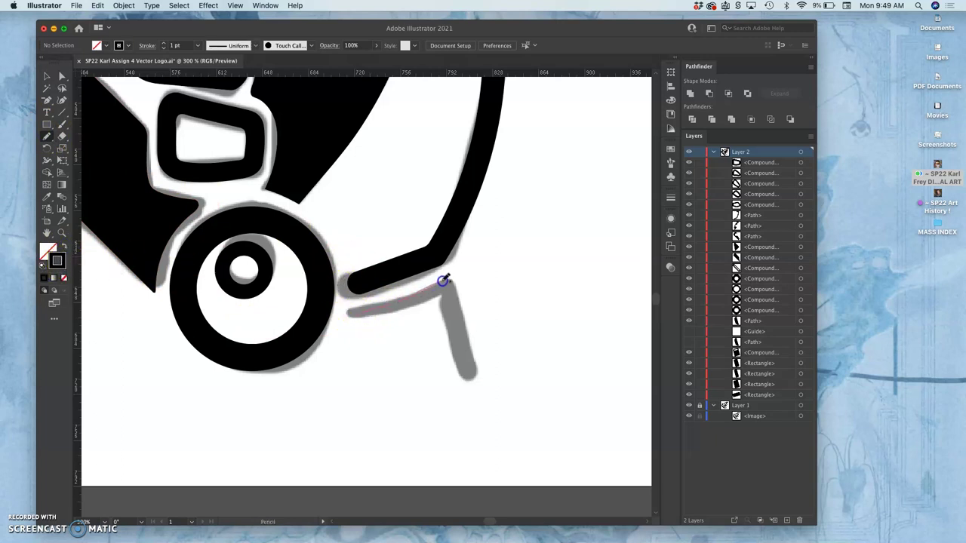
drag(474, 325, 508, 366)
key(cmd+z)
drag(471, 363, 470, 367)
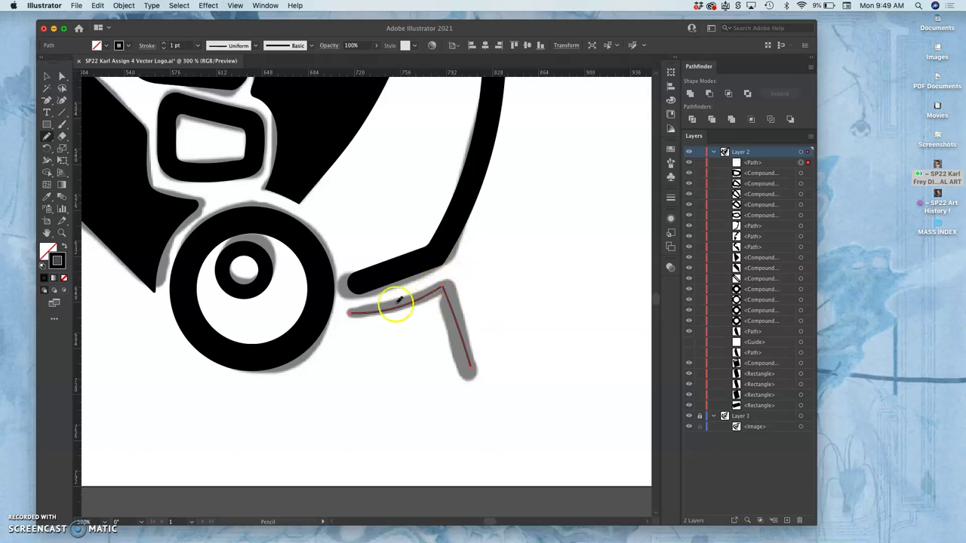
mouse_move(459, 276)
mouse_down()
mouse_move(463, 339)
mouse_move(458, 307)
mouse_up()
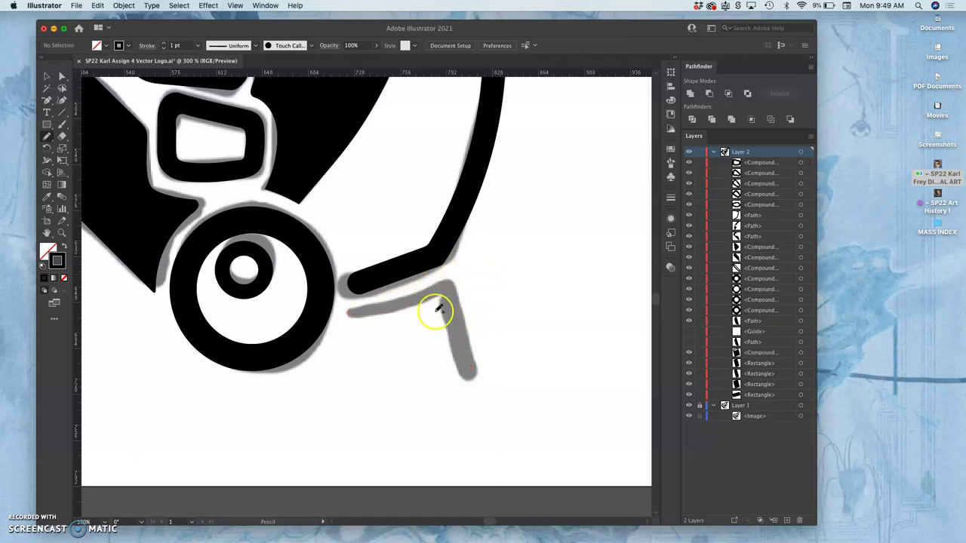
- Pan the artwork and rotate the canvas view about 40° to align with the angled line
click(47, 234)
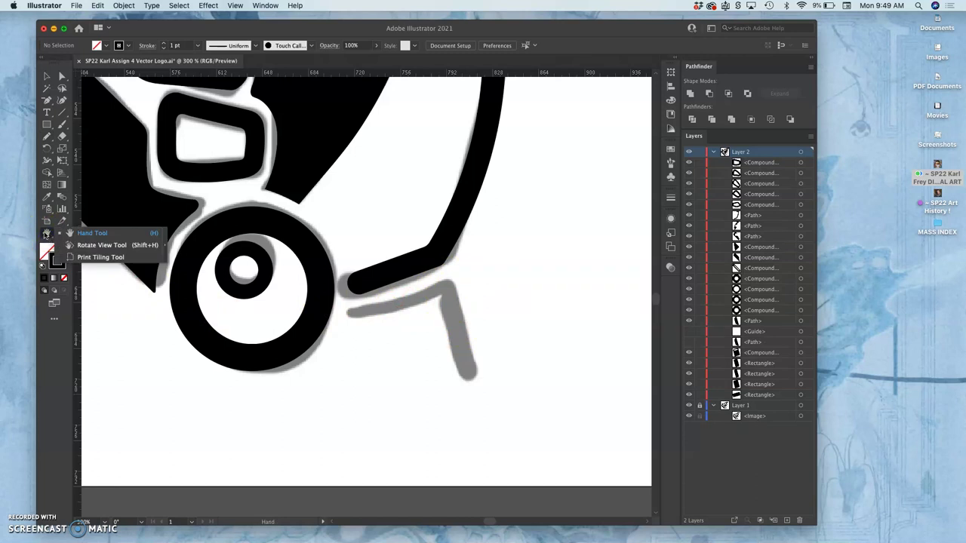
drag(345, 184, 463, 259)
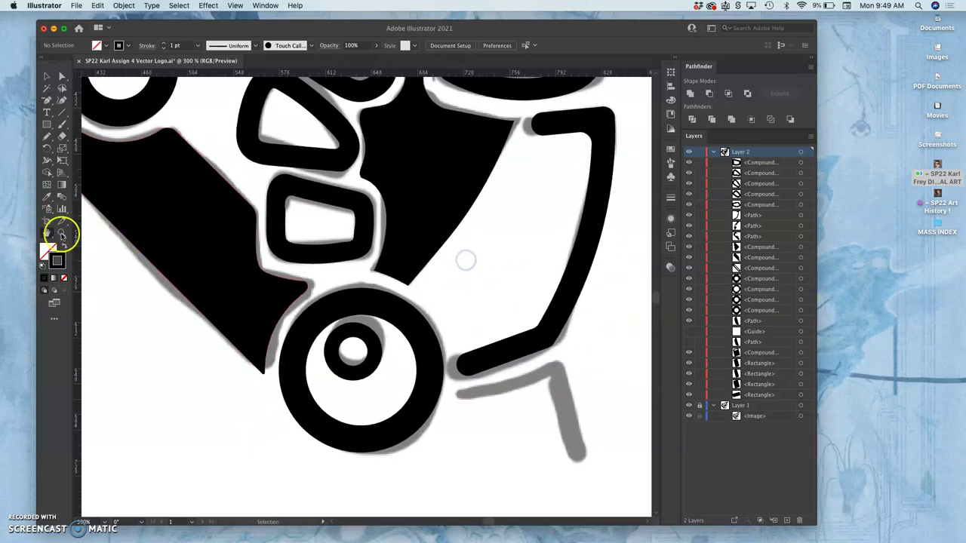
drag(47, 234, 86, 245)
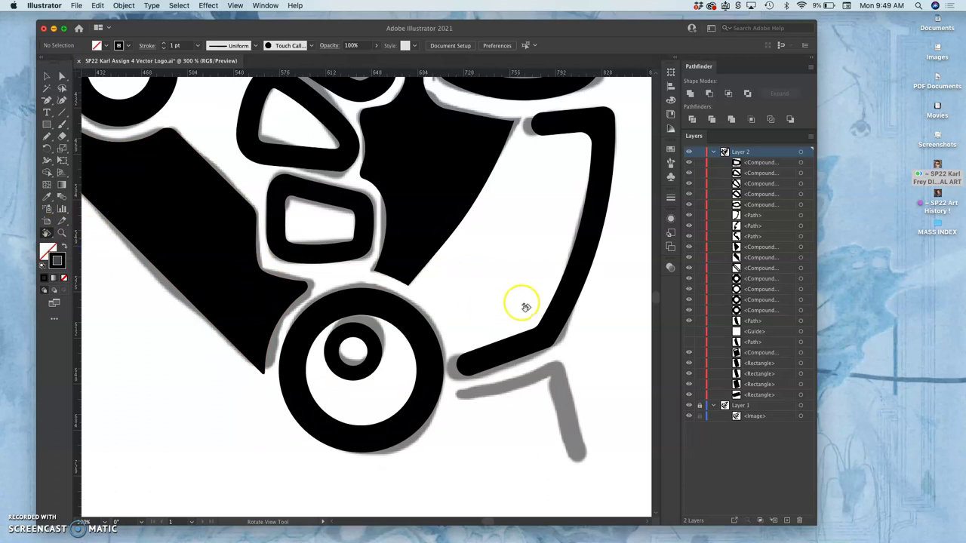
drag(526, 305, 543, 276)
scroll(468, 274, right, 5)
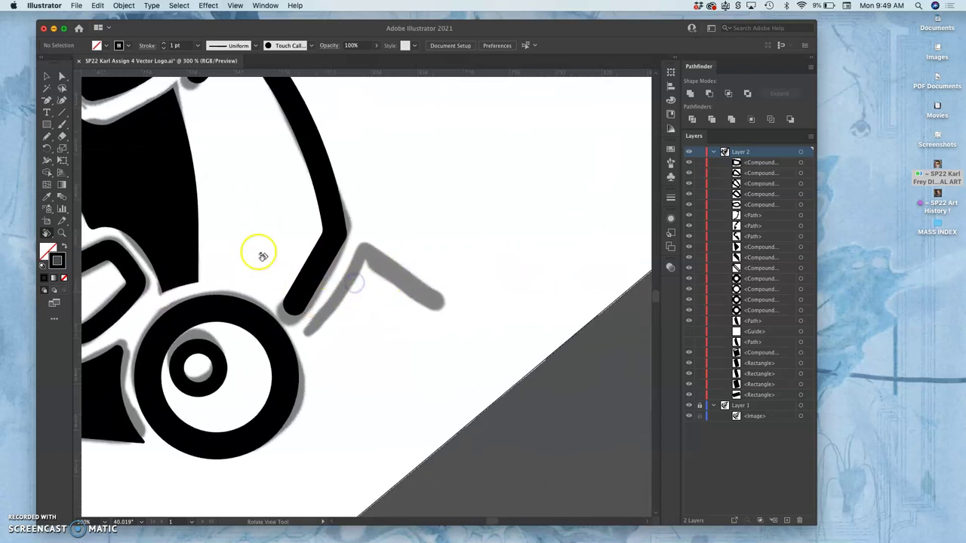
click(47, 136)
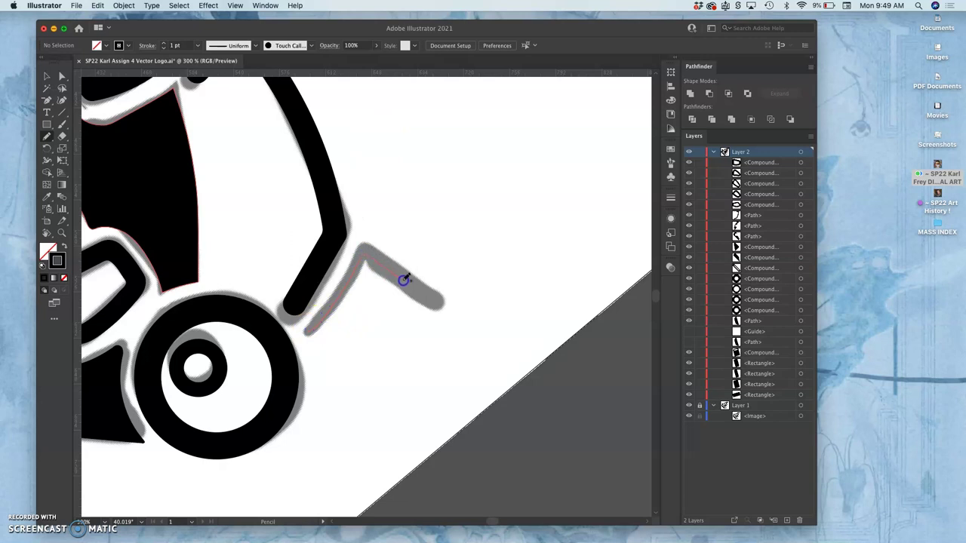
- Draw the angled stroke, raise its weight to 12 pt, and redraw its lower arm
drag(432, 297, 443, 301)
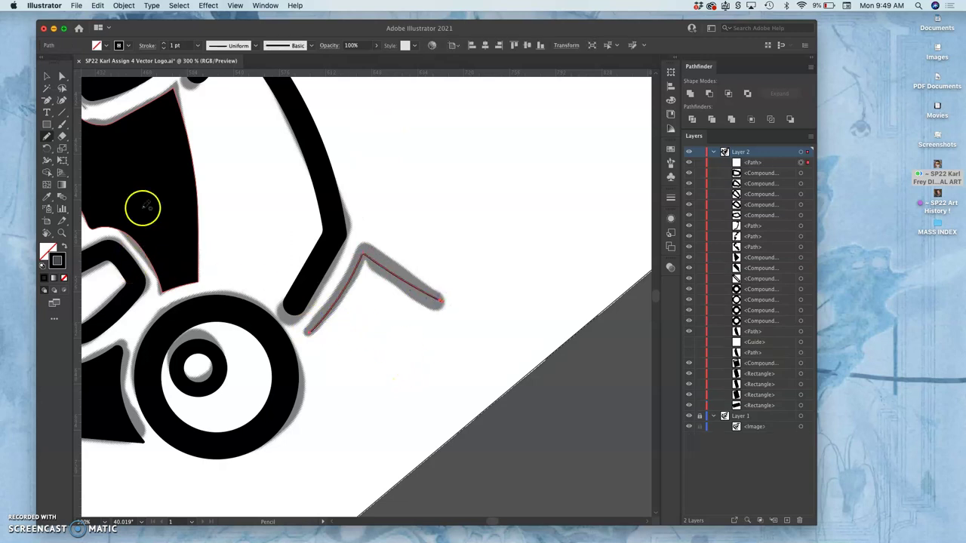
click(162, 44)
click(162, 44)
click(162, 44)
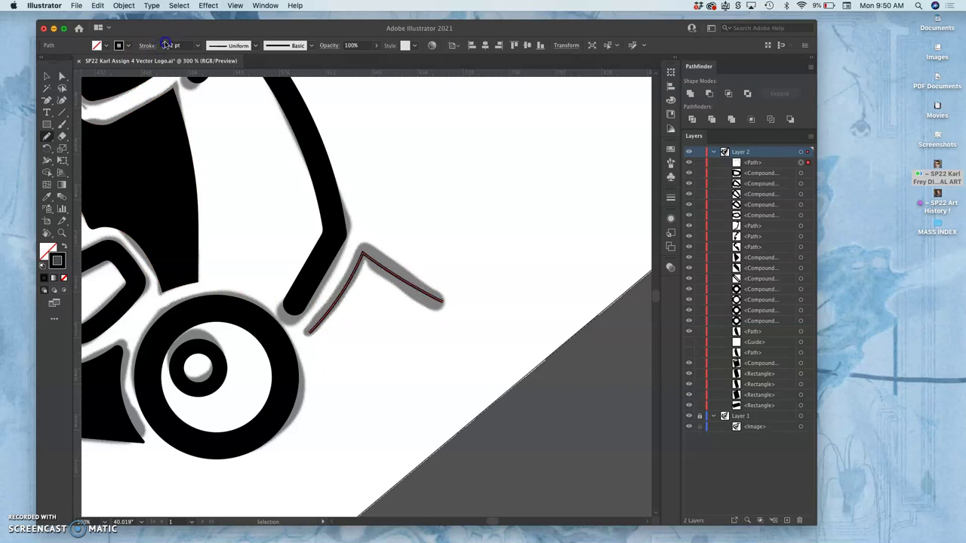
click(162, 44)
click(161, 44)
click(162, 43)
click(161, 43)
click(161, 44)
click(162, 44)
click(162, 43)
click(161, 44)
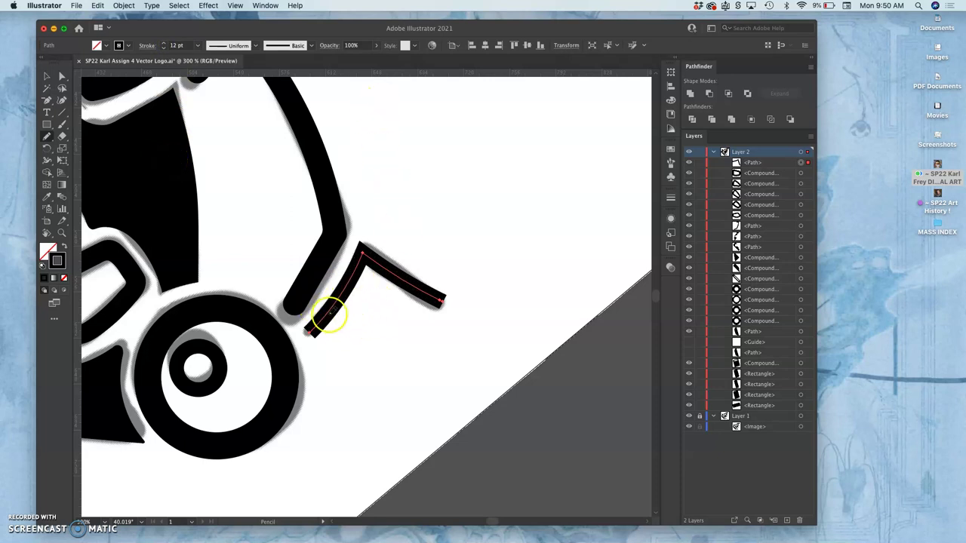
mouse_move(332, 318)
mouse_down()
mouse_move(335, 286)
mouse_move(362, 278)
mouse_up()
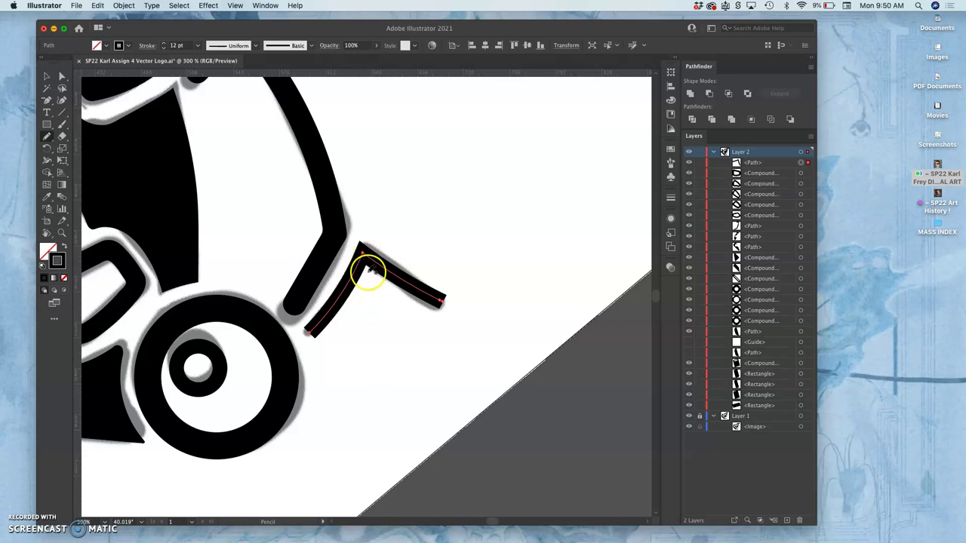
click(369, 273)
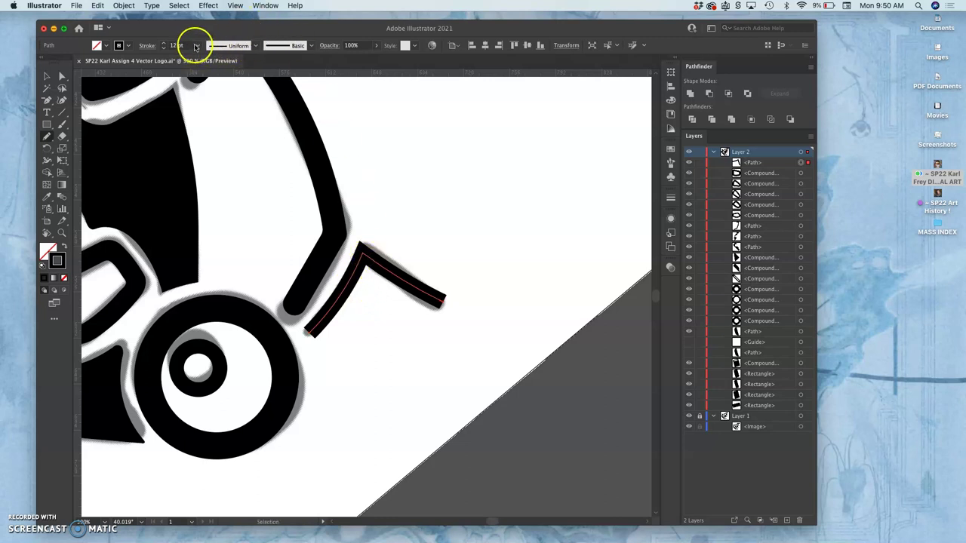
- Try several stroke width profiles, settling on Width Profile 1 that tapers both ends
click(257, 46)
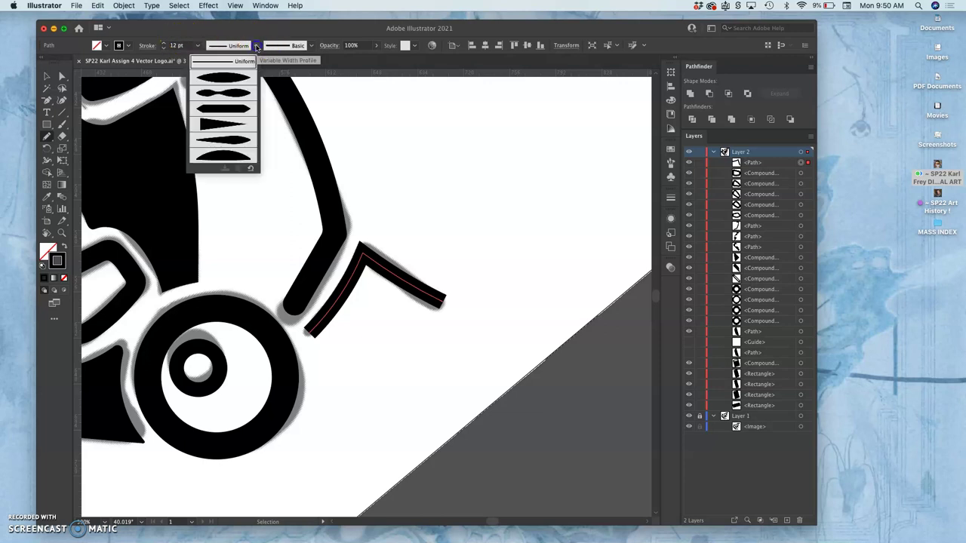
click(226, 83)
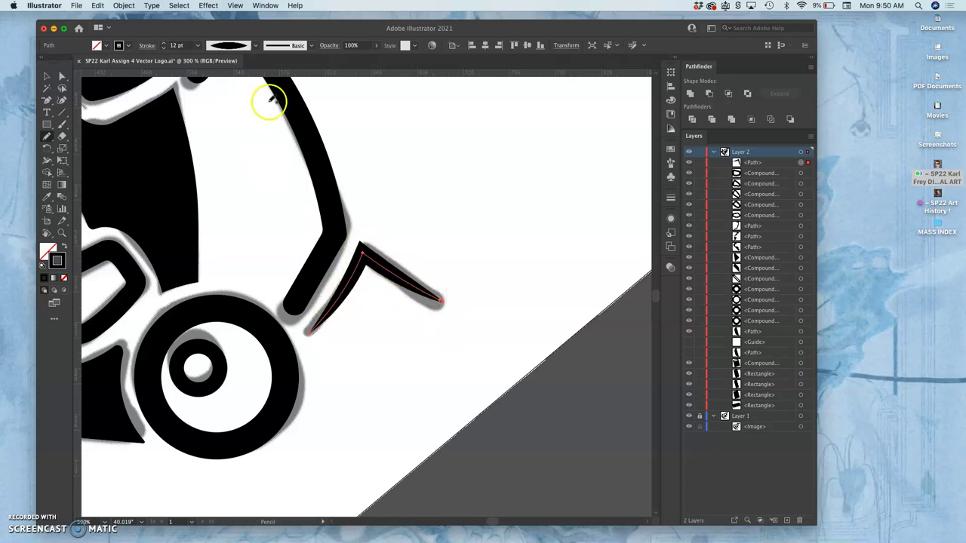
click(255, 46)
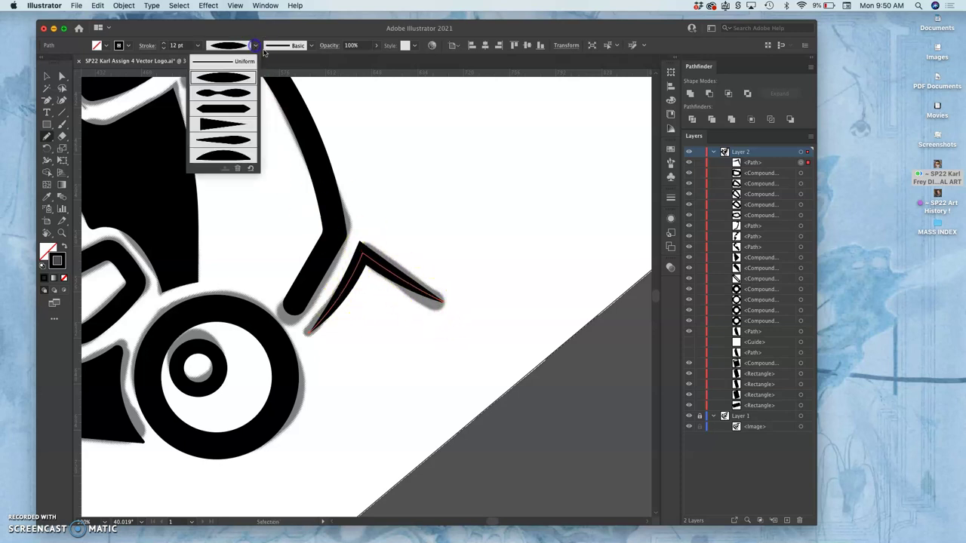
click(240, 94)
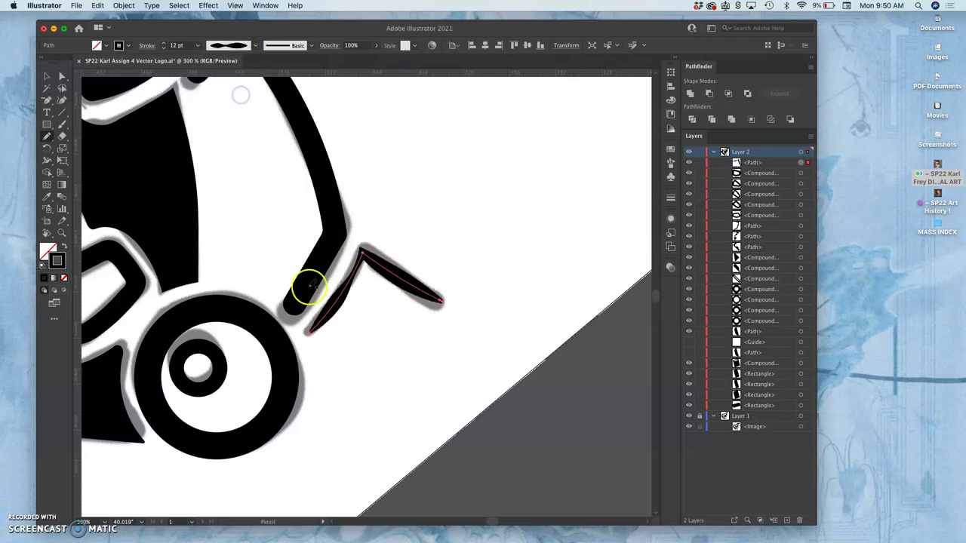
click(255, 46)
click(230, 129)
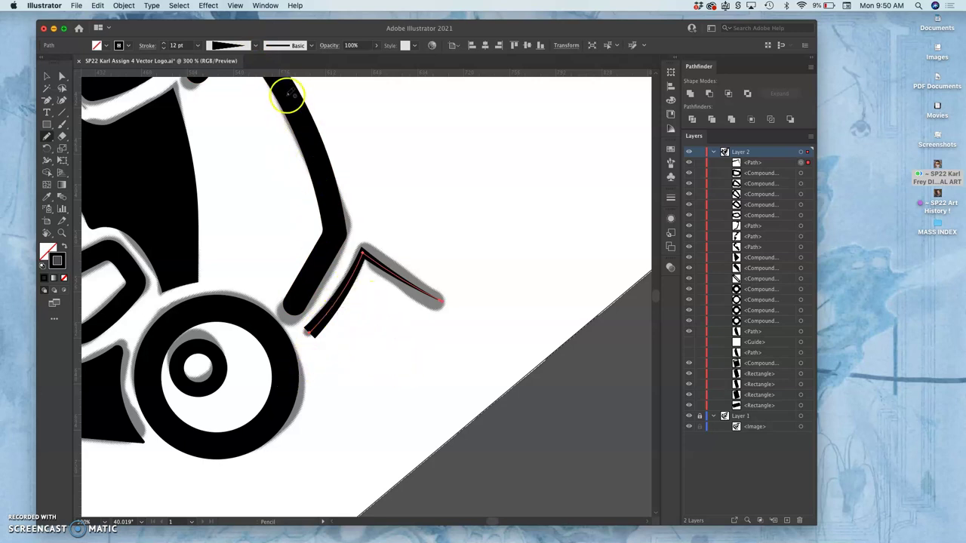
click(255, 45)
click(237, 80)
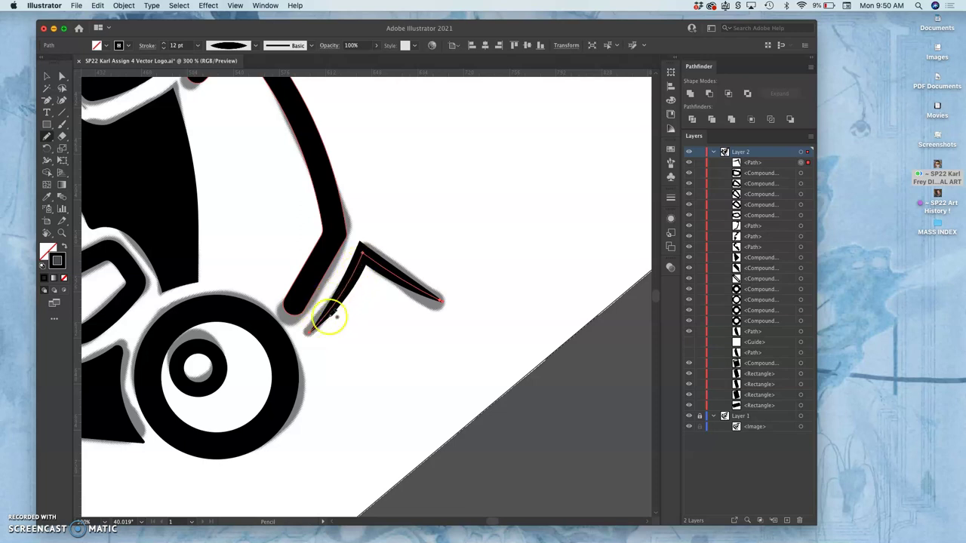
- Add the upper curved stroke to the selection
key(v)
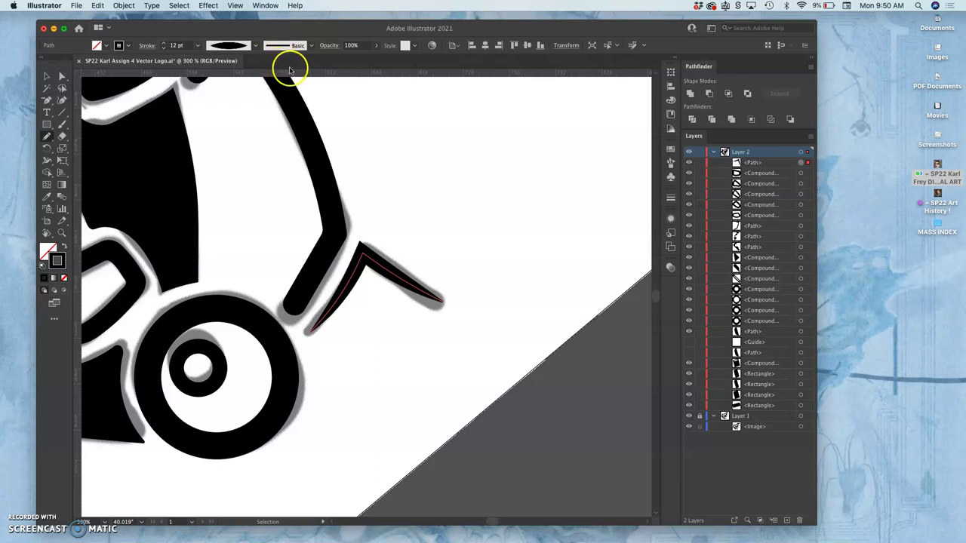
shift+click(274, 82)
key(n)
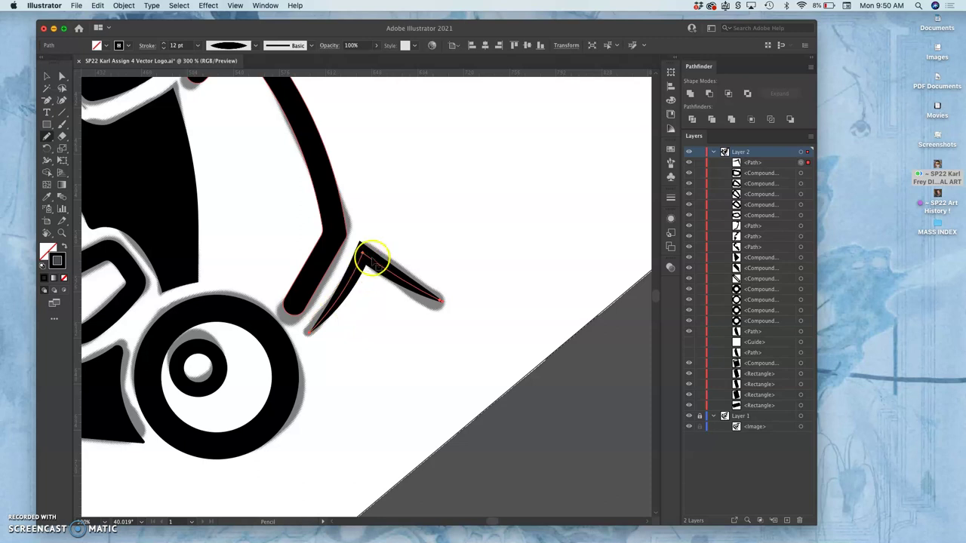
- Zoom out and reset the view rotation so the logo sits upright
key(super+1)
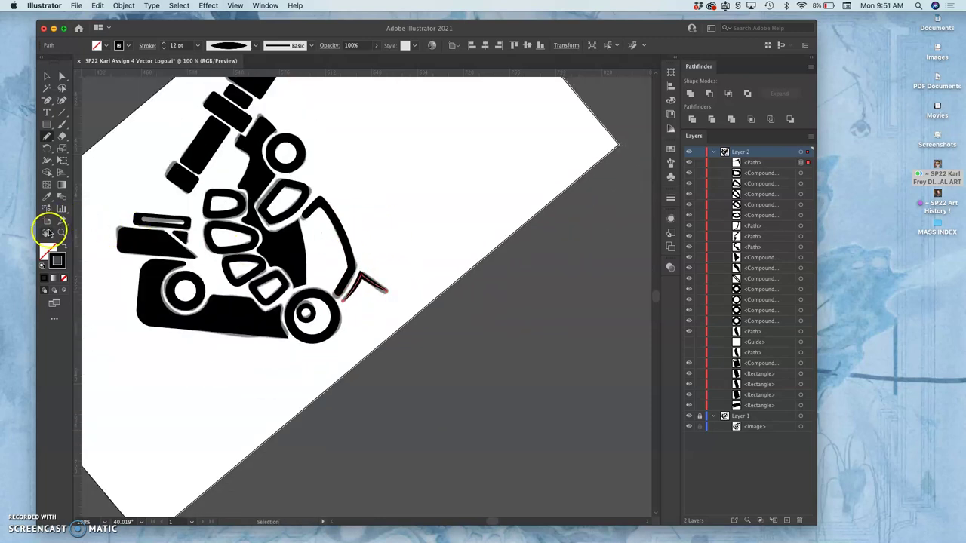
double_click(47, 231)
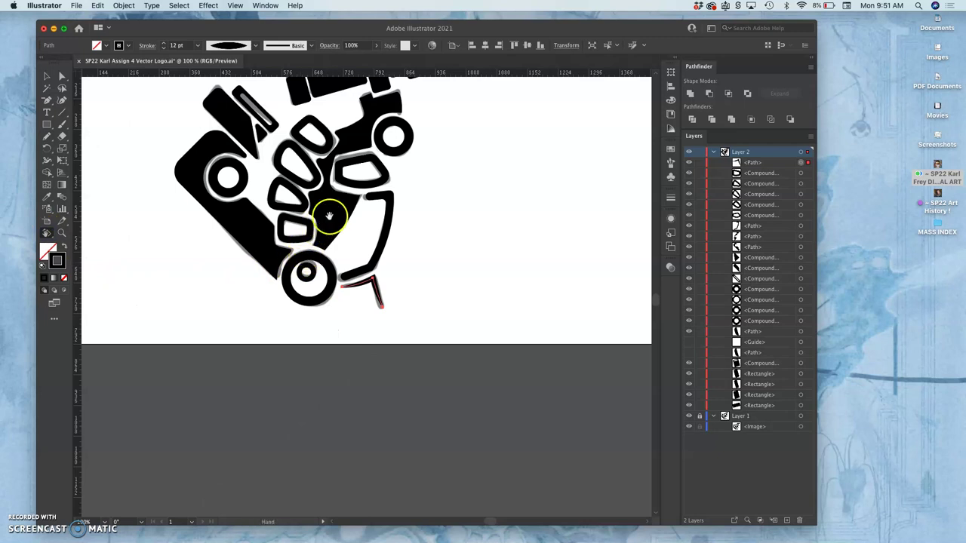
scroll(347, 327, up, 5)
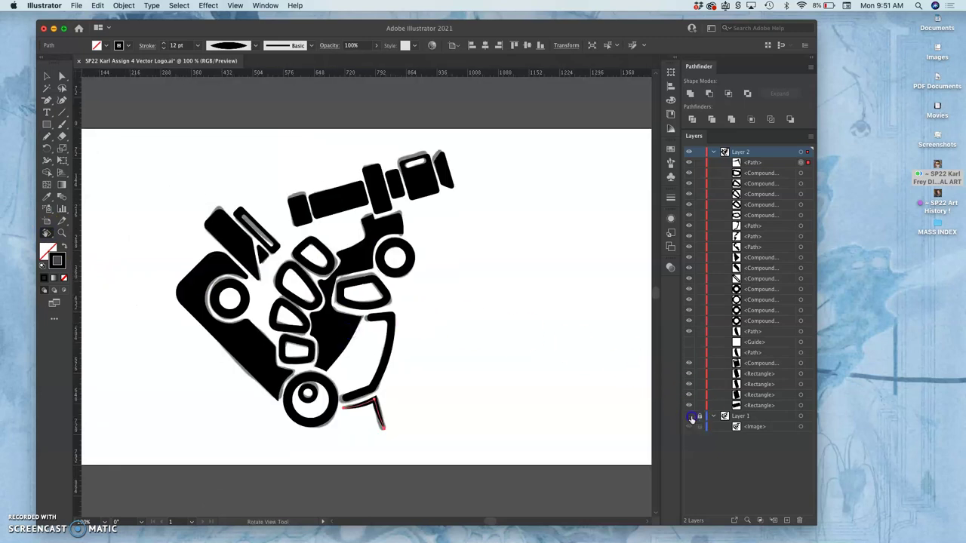
- Toggle the layers' visibility to compare, ending with the grey traced Layer 1 hidden
click(690, 416)
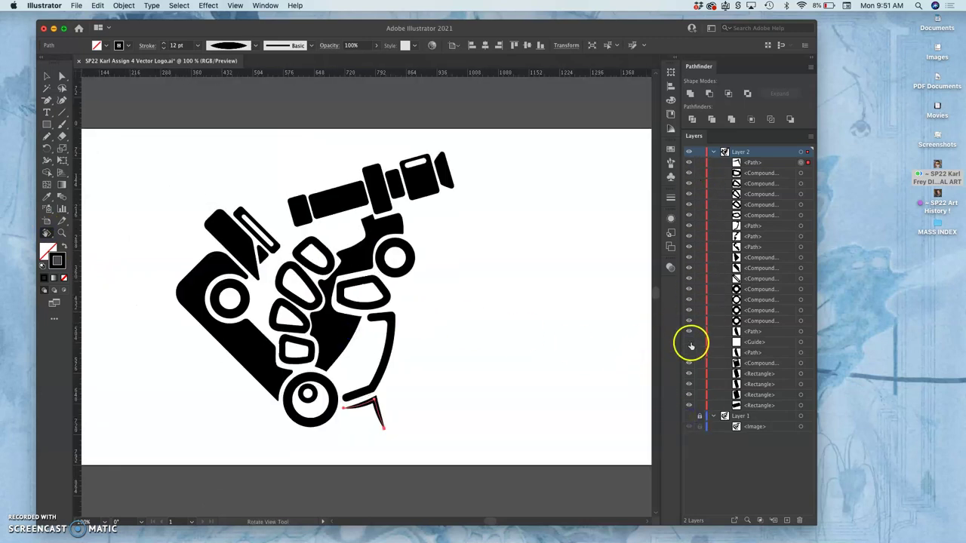
click(749, 418)
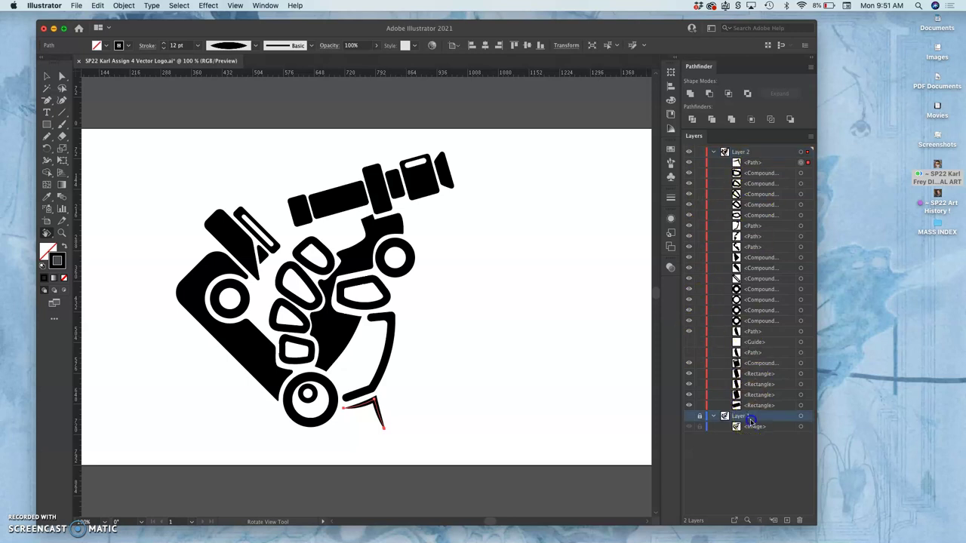
click(689, 417)
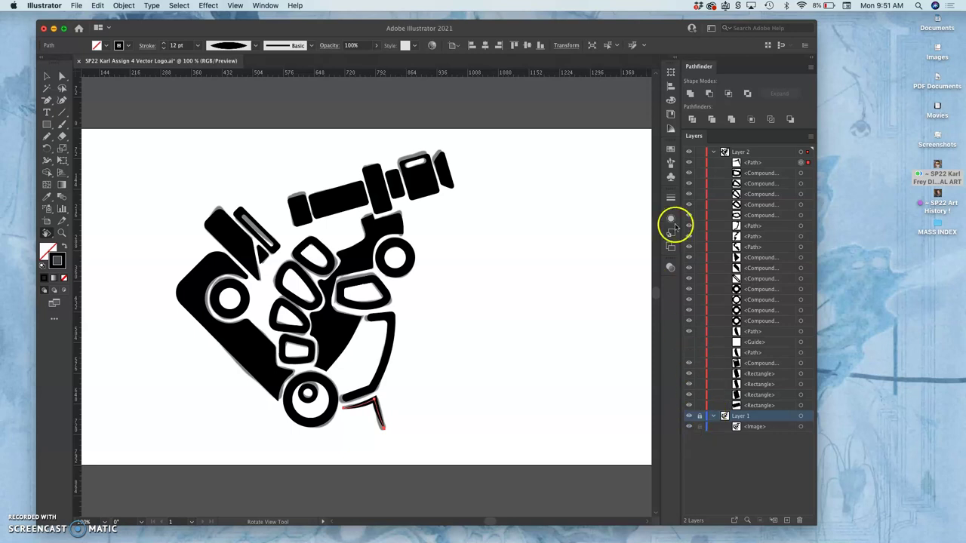
click(689, 152)
click(688, 153)
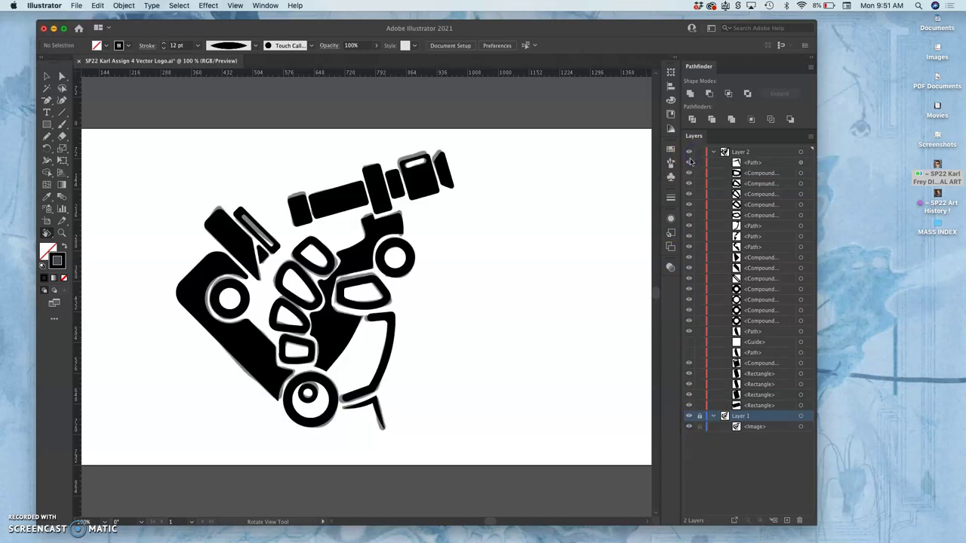
click(535, 282)
click(689, 411)
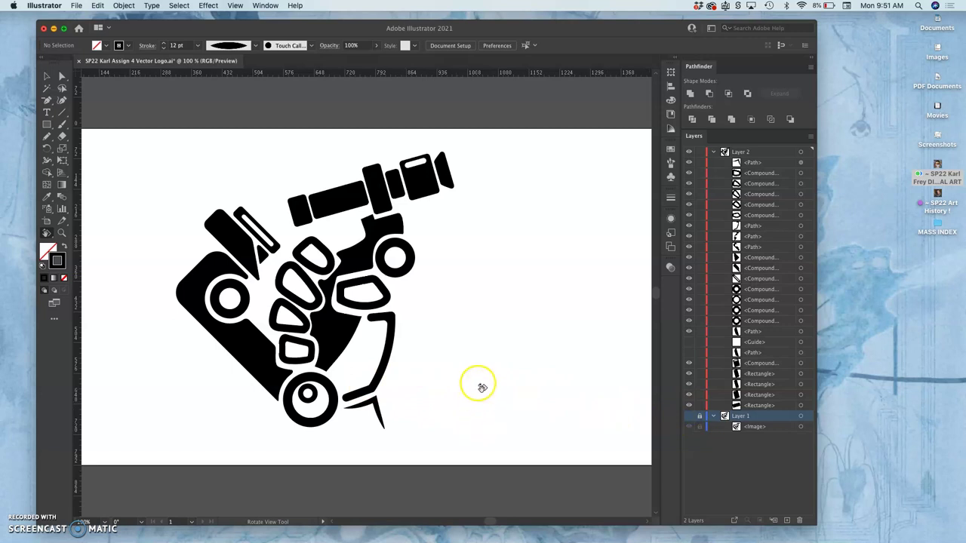
- Zoom to 150% on the logo's lower part and reset the stroke profile to uniform
key(super+equal)
drag(461, 381, 494, 330)
click(62, 77)
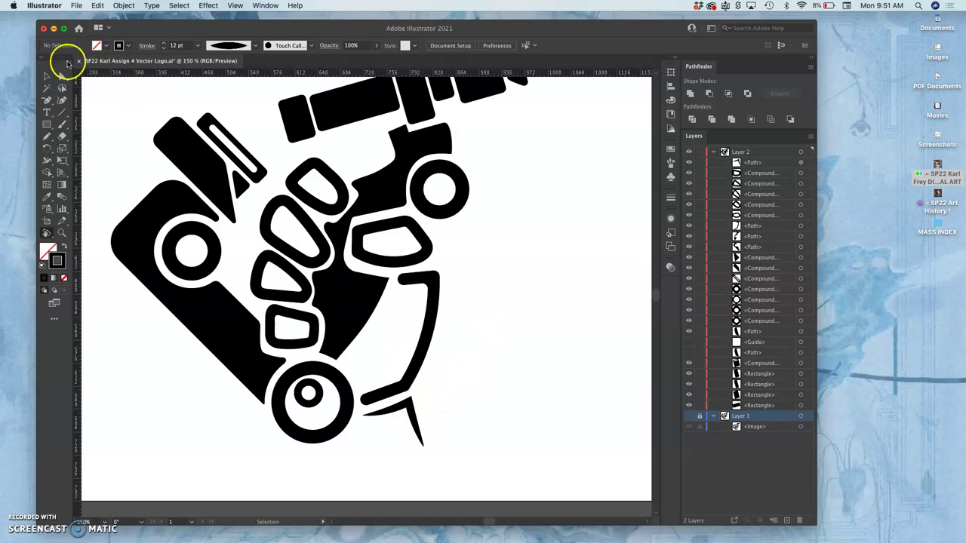
click(244, 48)
click(253, 58)
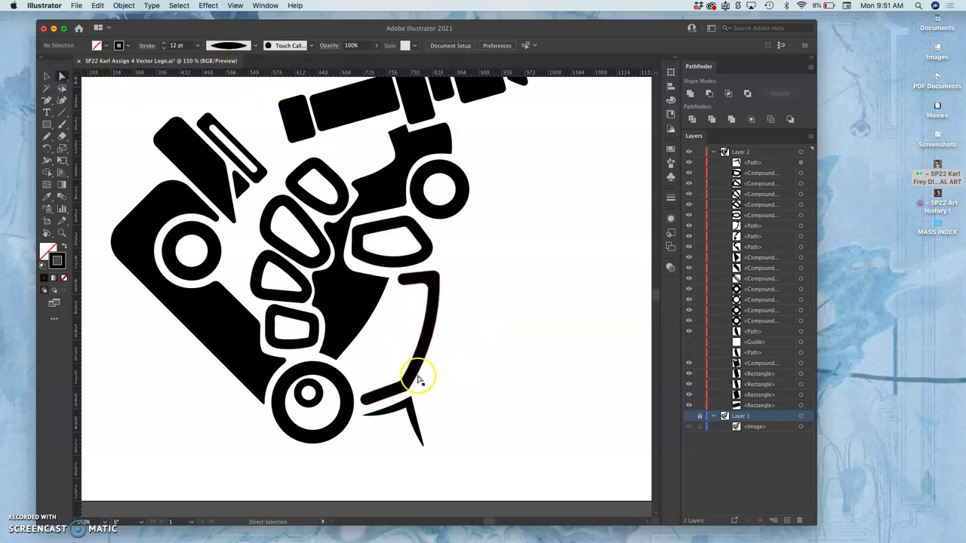
click(314, 46)
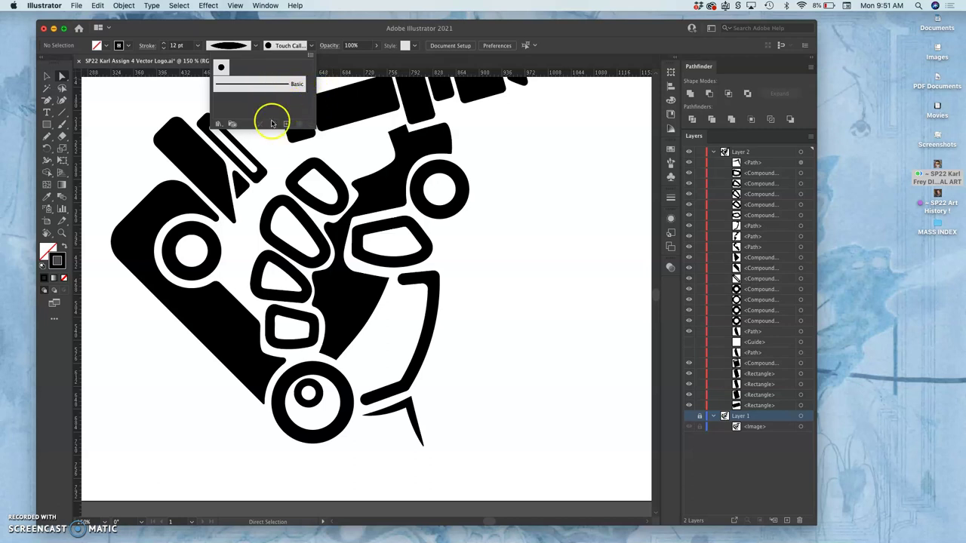
- Select the spike path, target it in Layers, and set its width profile to Uniform, keeping Basic brush
click(313, 46)
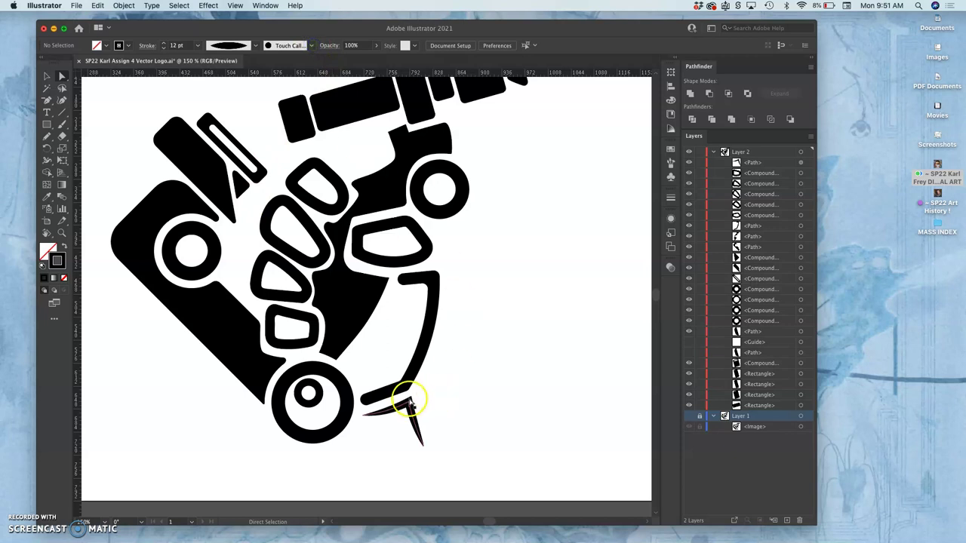
click(410, 401)
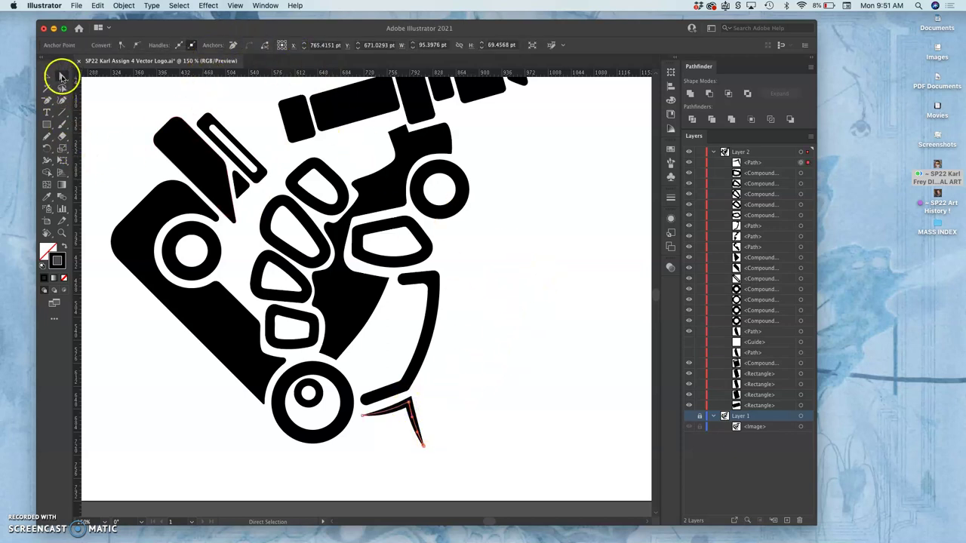
click(399, 409)
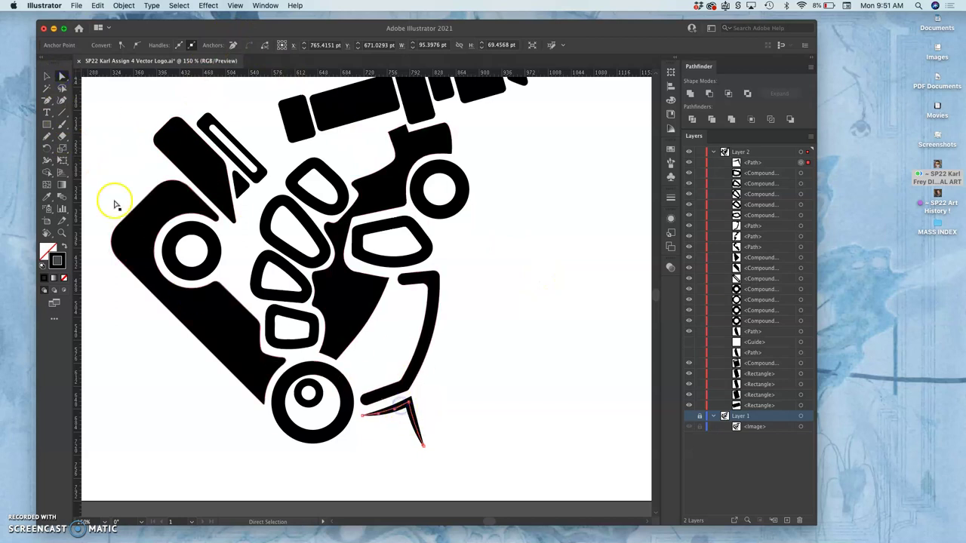
click(47, 76)
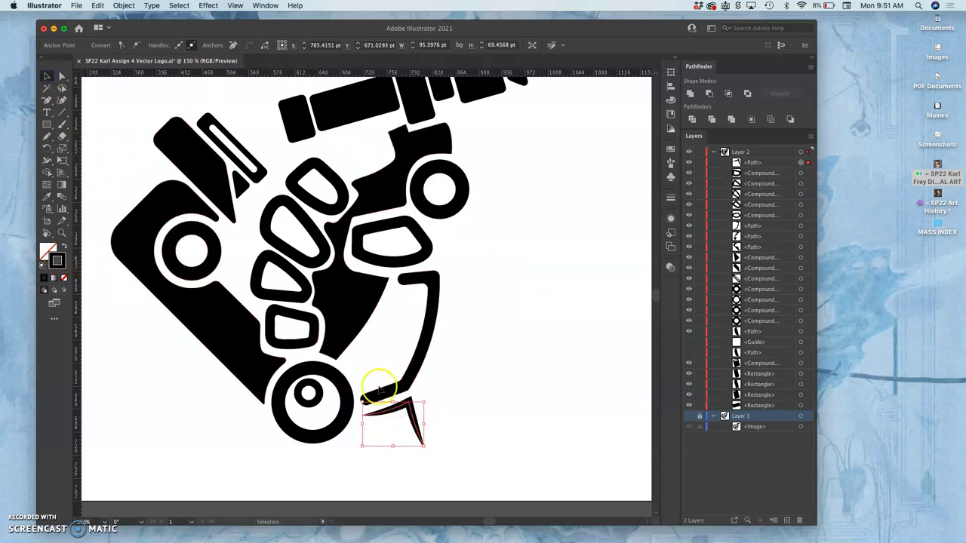
click(801, 163)
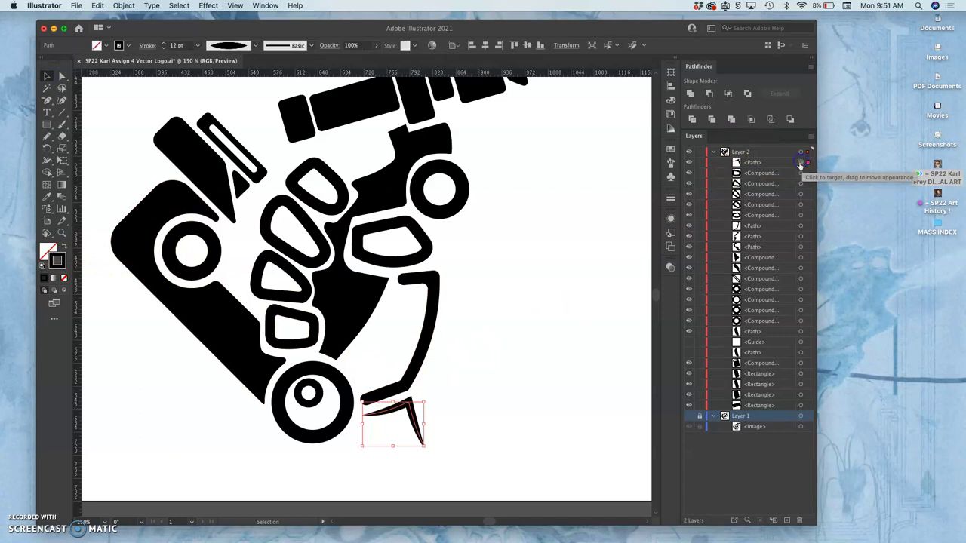
click(254, 45)
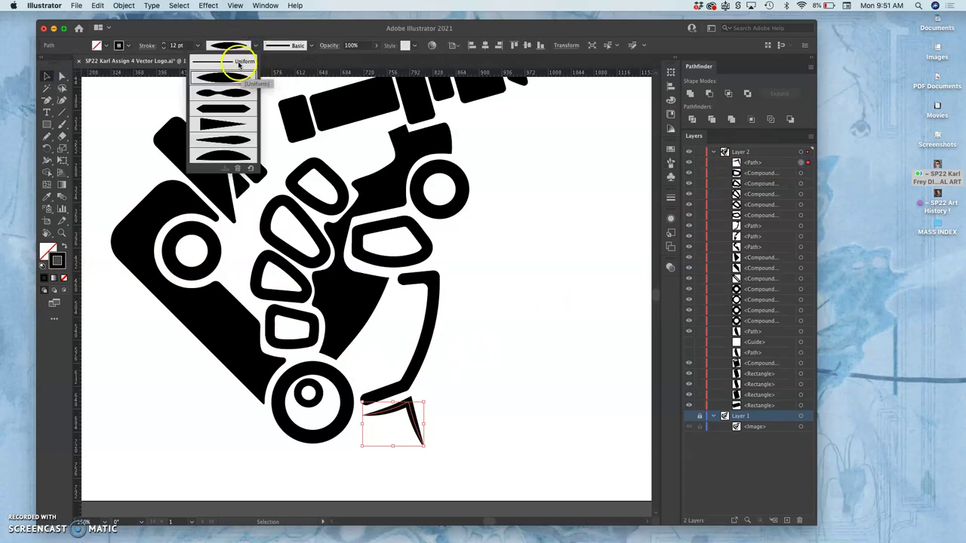
click(238, 62)
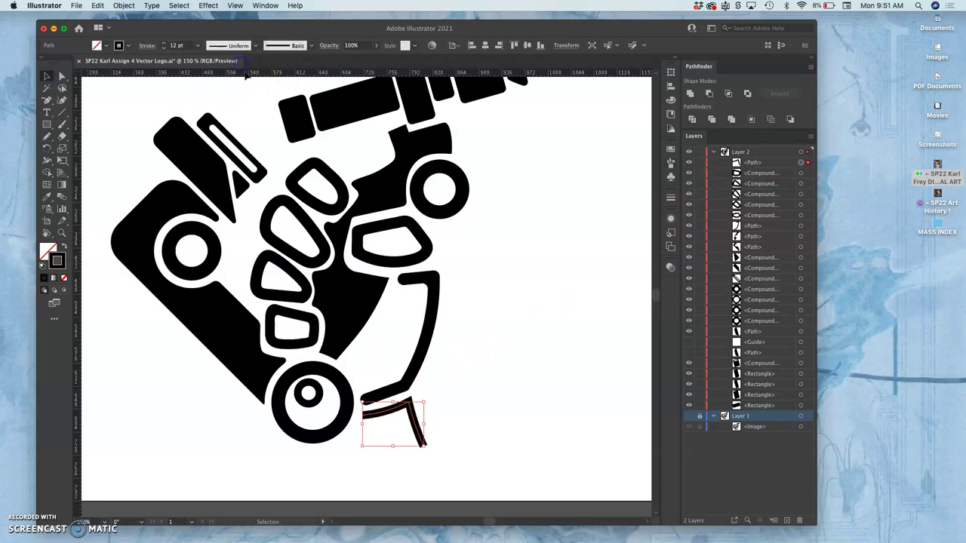
click(310, 46)
click(310, 46)
- Convert the bracket's stroke into a filled shape with Object > Path > Outline Stroke
click(127, 6)
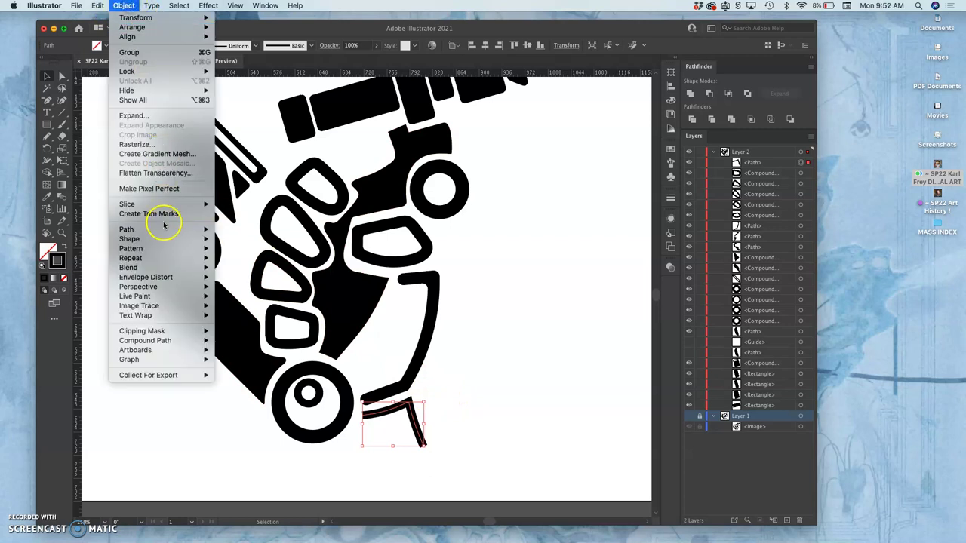
mouse_move(178, 228)
click(244, 257)
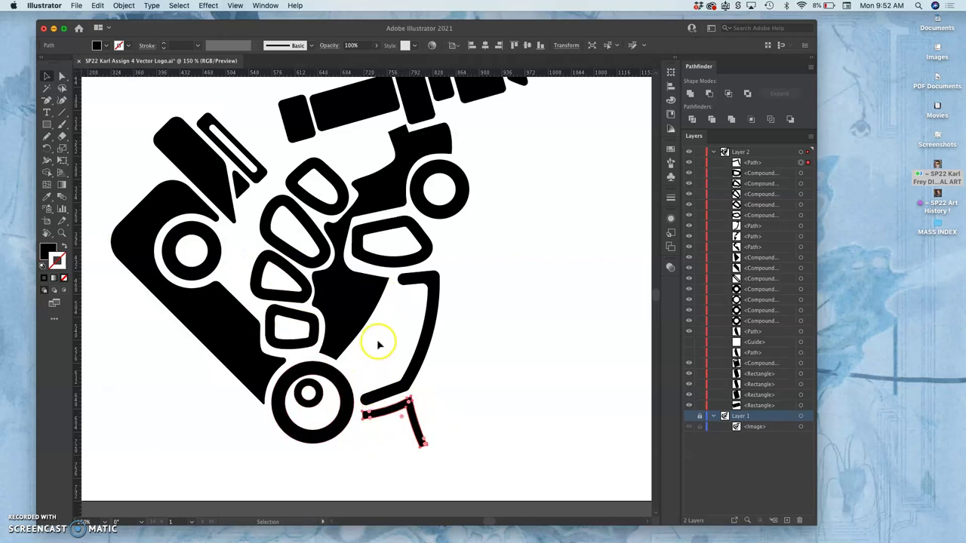
- Round the outlined bracket's corners to about 2.7 pt with the corner widget
key(super+equal)
key(super+equal)
key(super+equal)
key(super+equal)
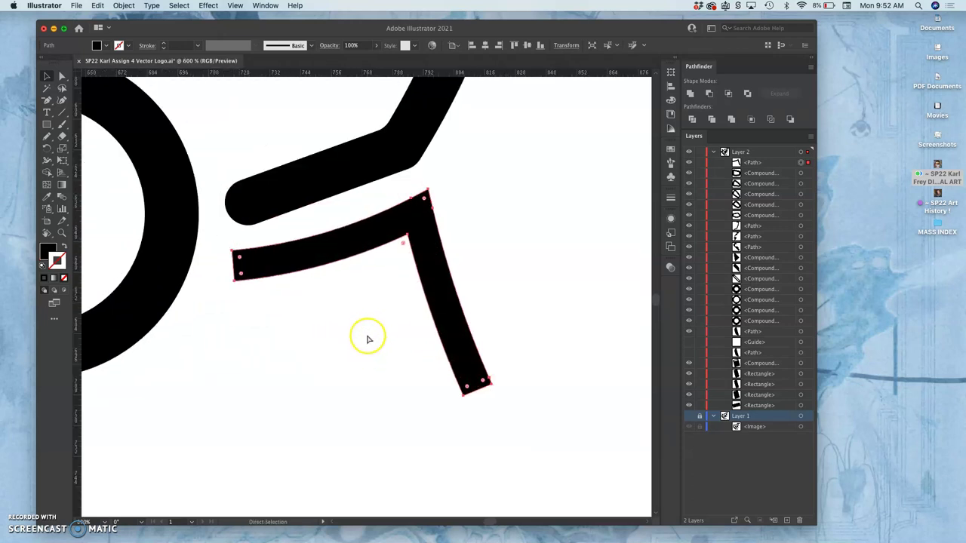
click(47, 137)
click(62, 76)
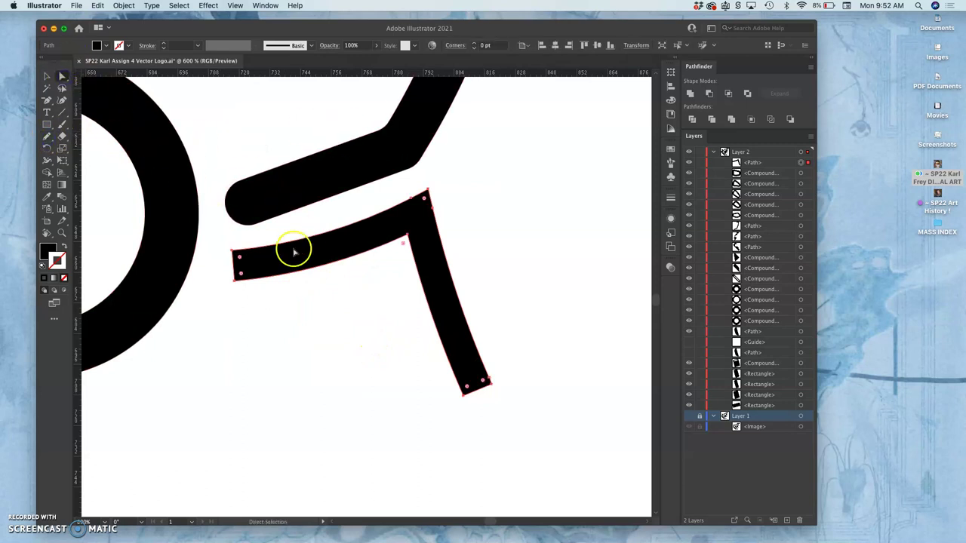
drag(240, 260, 250, 264)
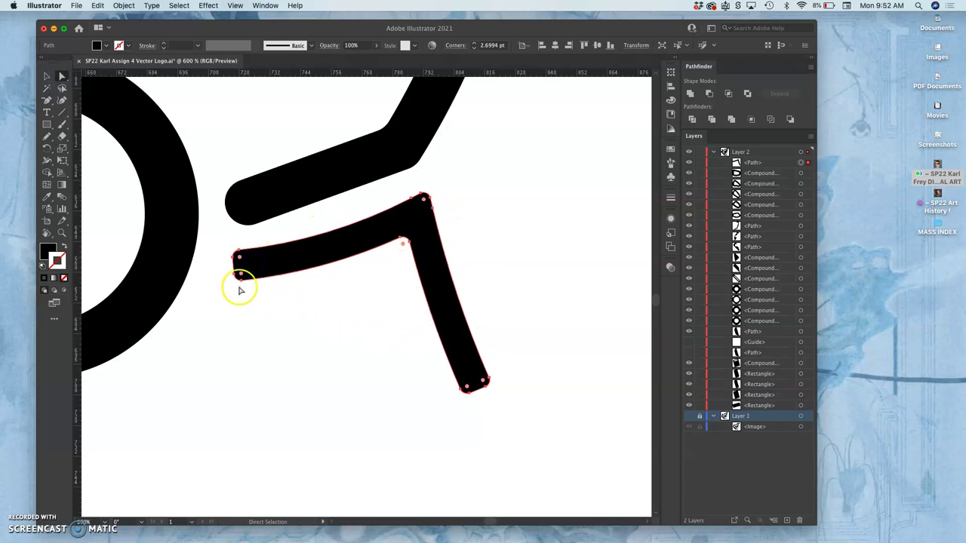
click(231, 268)
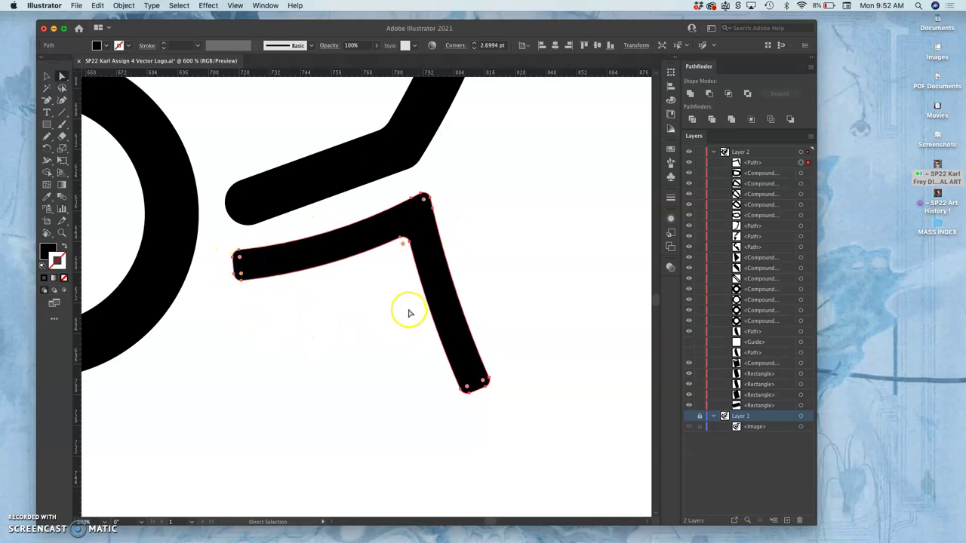
- Nudge the bracket into place below the hand and show the traced reference layer
key(v)
key(super+minus)
key(super+minus)
key(super+minus)
key(super+minus)
key(super+minus)
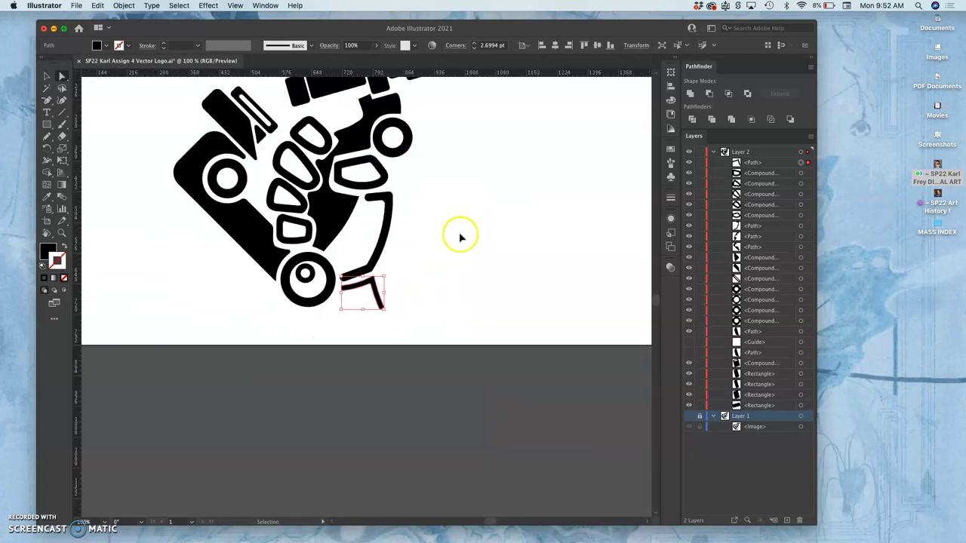
key(super+plus)
key(a)
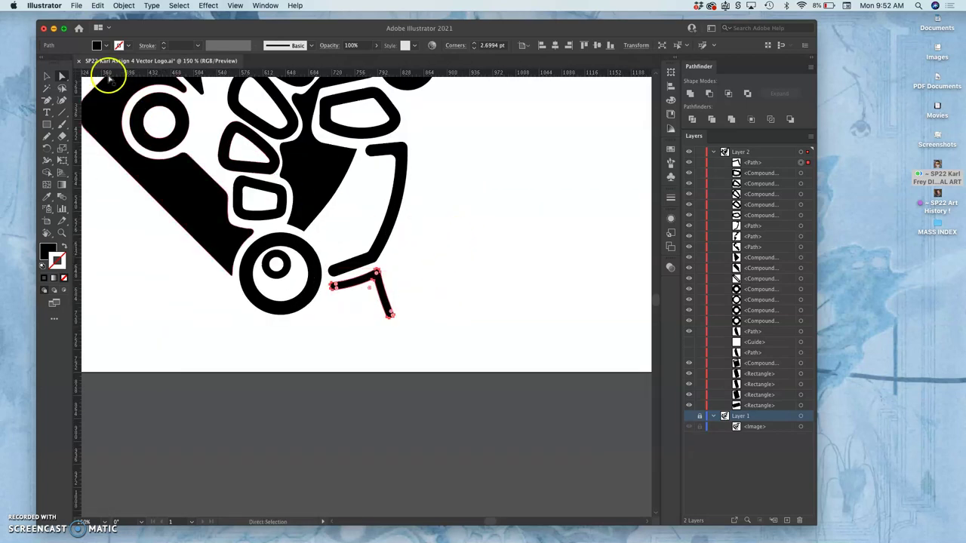
click(47, 77)
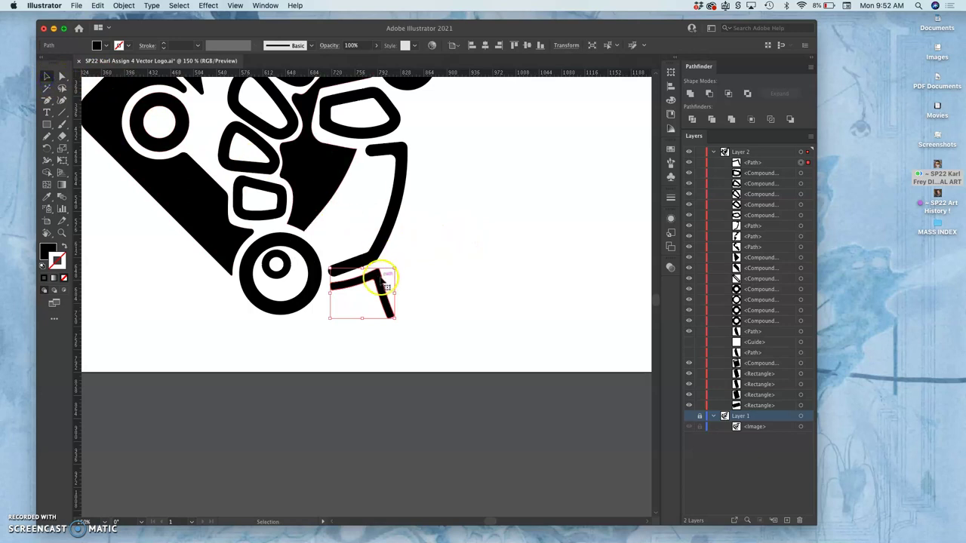
drag(380, 278, 379, 276)
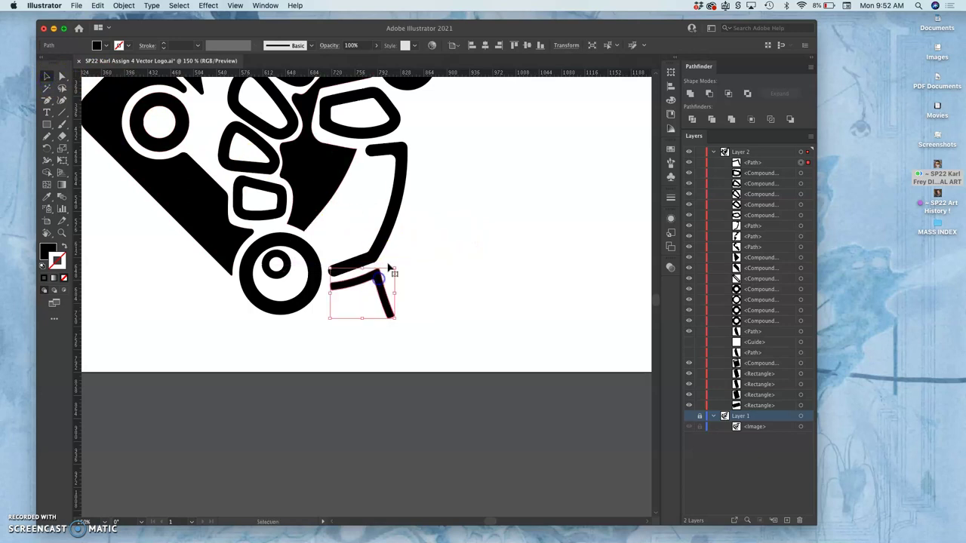
click(689, 417)
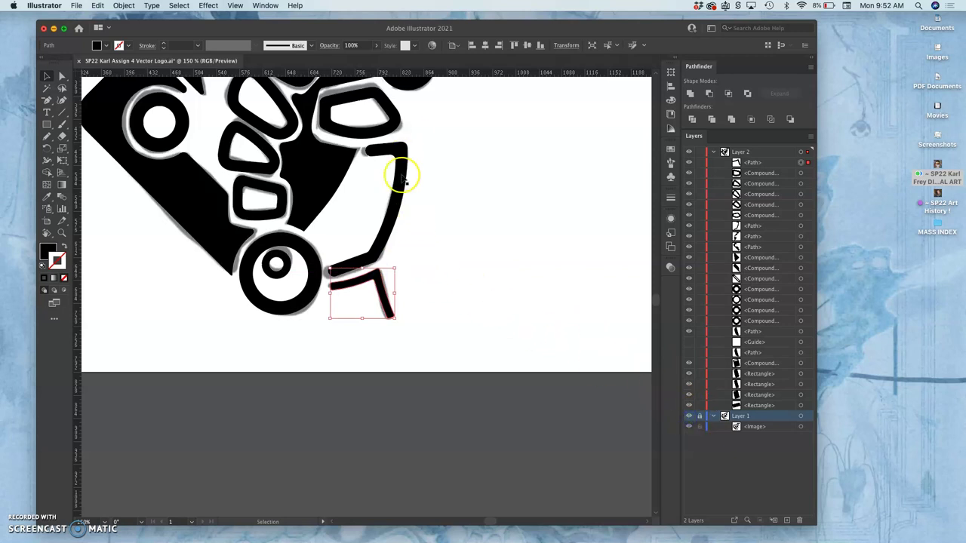
- Align, rescale and rotate the bracket about 2° to match the reference
drag(397, 268, 404, 270)
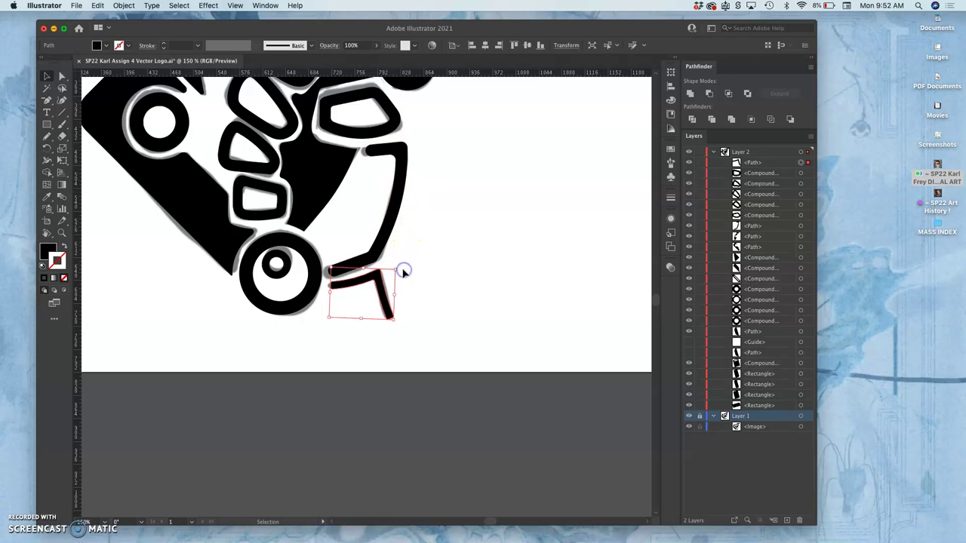
key(super+equal)
key(super+equal)
key(super+equal)
key(super+equal)
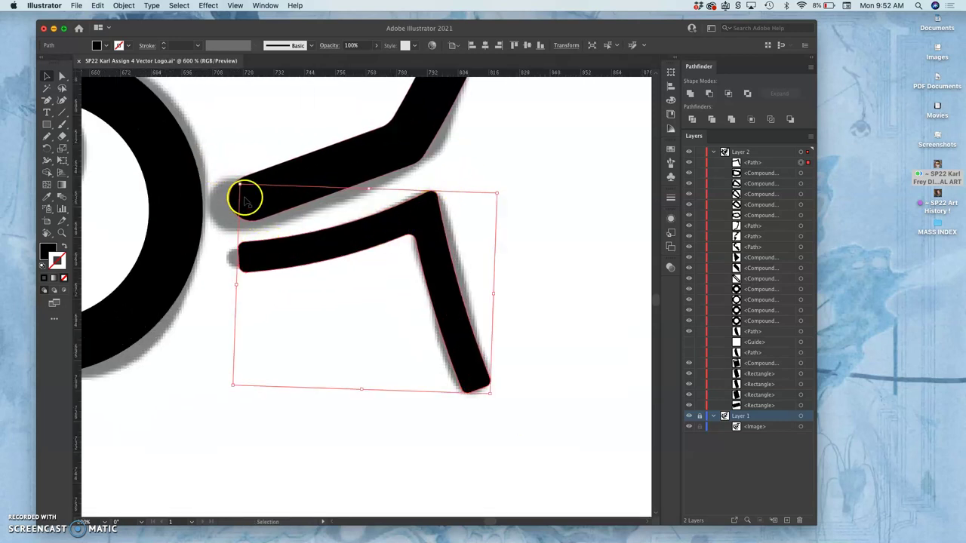
drag(239, 185, 216, 194)
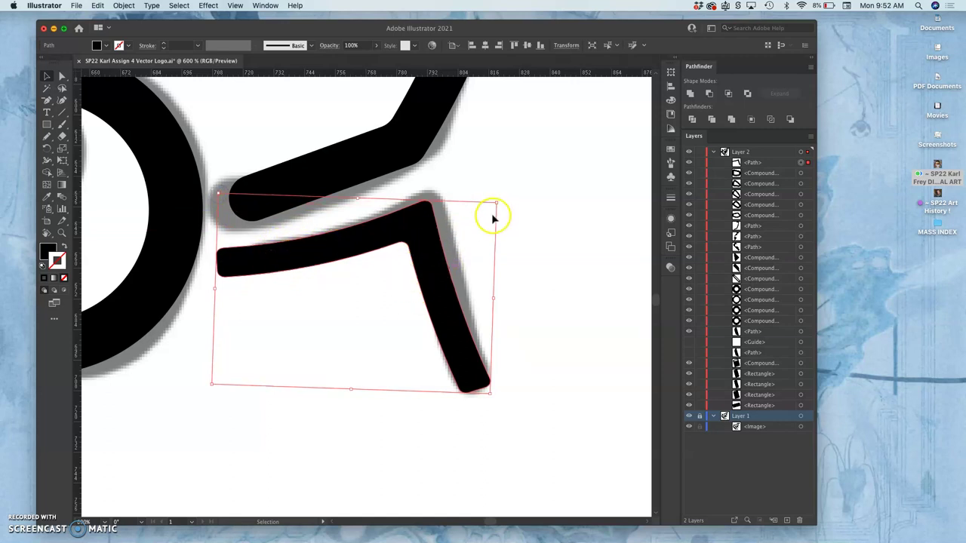
drag(497, 203, 503, 200)
drag(436, 224, 432, 220)
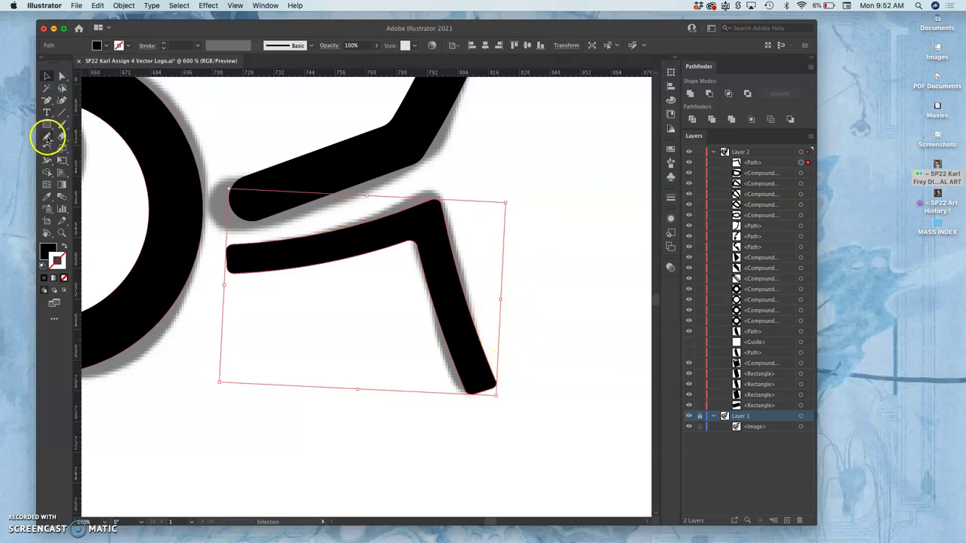
- Redraw the bracket's left end with a rounded cap and its outer corner edge using the Pencil
click(47, 138)
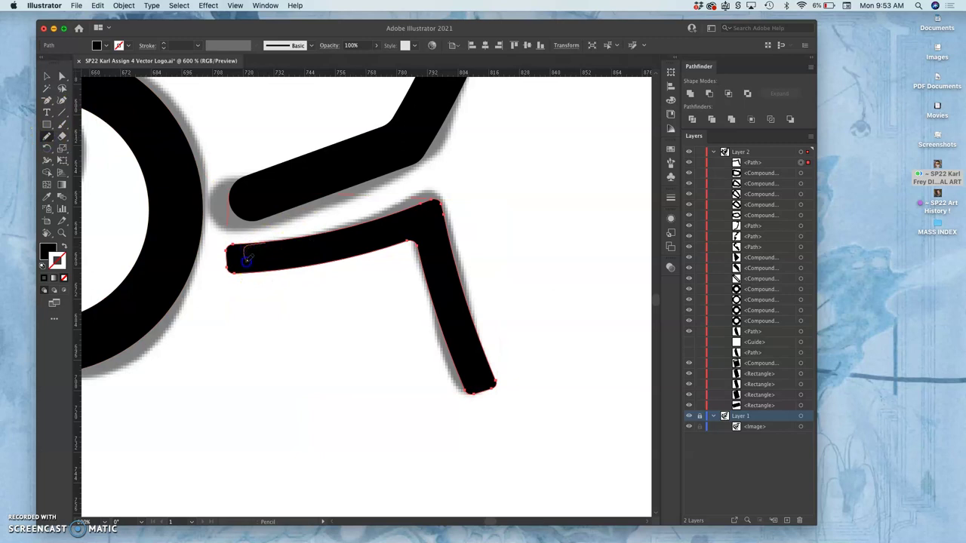
drag(256, 273, 261, 273)
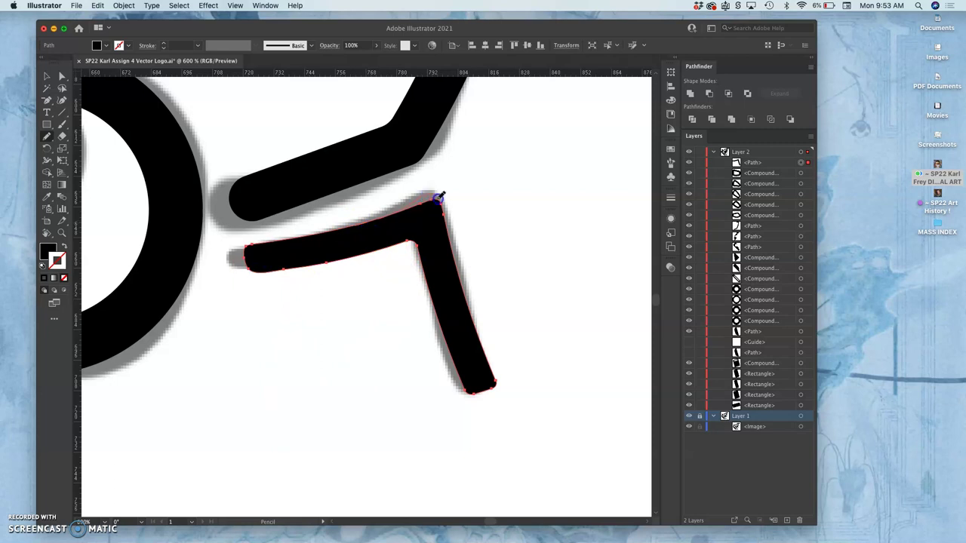
mouse_move(444, 207)
mouse_down()
mouse_move(422, 291)
mouse_move(401, 313)
mouse_move(397, 285)
mouse_move(411, 245)
mouse_up()
- Zoom in on the corner and smooth the bracket's top edge with several pencil strokes
key(super+equal)
key(super+equal)
key(super+equal)
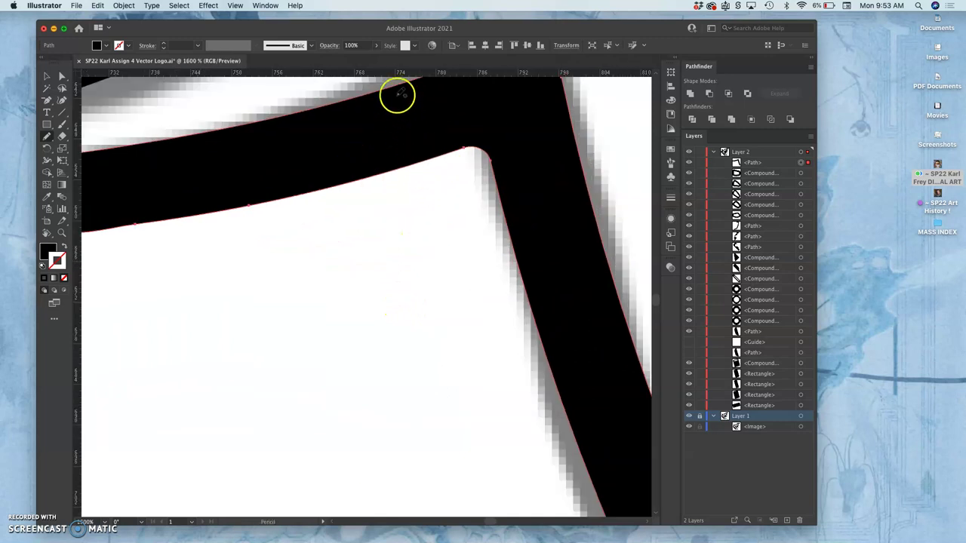
drag(393, 160, 347, 259)
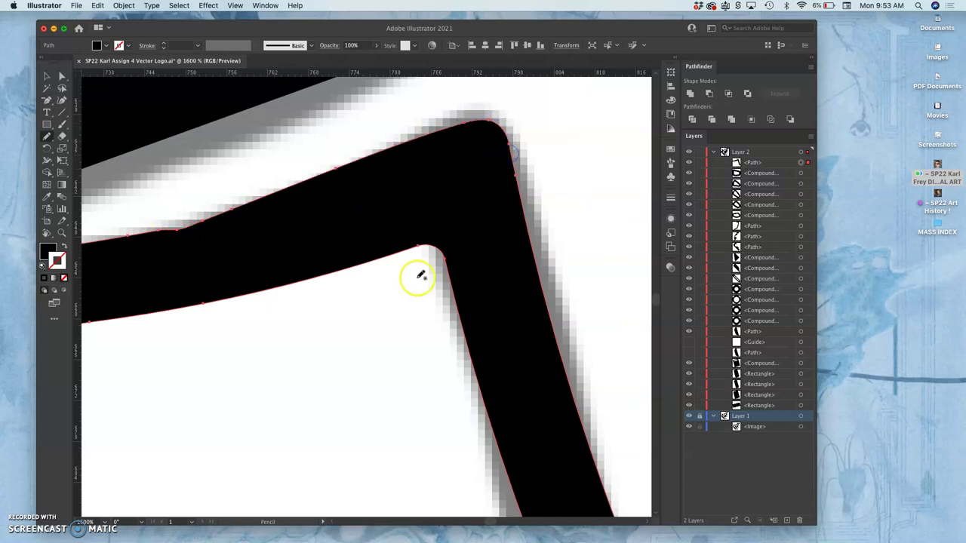
drag(263, 216, 418, 185)
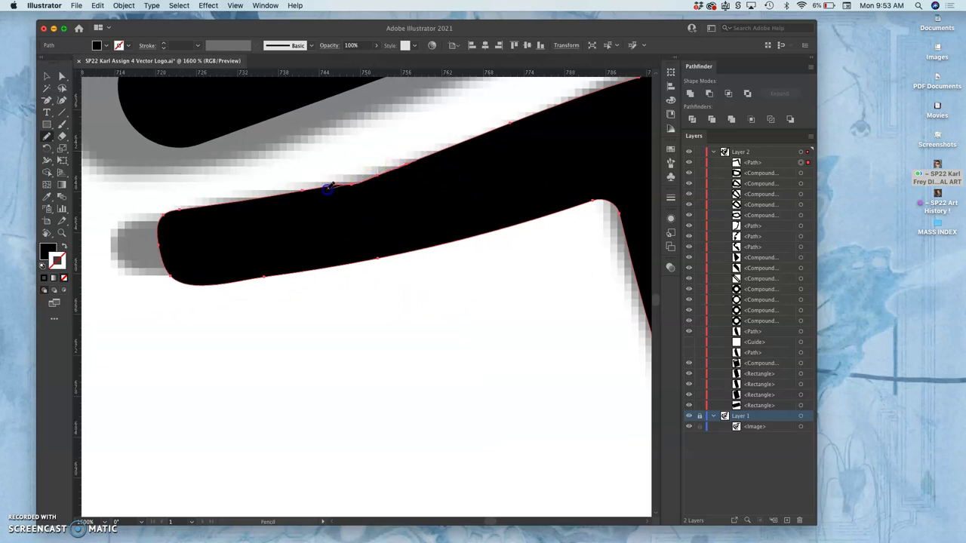
mouse_move(305, 191)
mouse_down()
mouse_move(275, 217)
mouse_move(322, 192)
mouse_move(232, 200)
mouse_up()
mouse_move(401, 167)
mouse_down()
mouse_move(259, 272)
mouse_move(354, 223)
mouse_move(374, 200)
mouse_move(445, 172)
mouse_move(350, 179)
mouse_up()
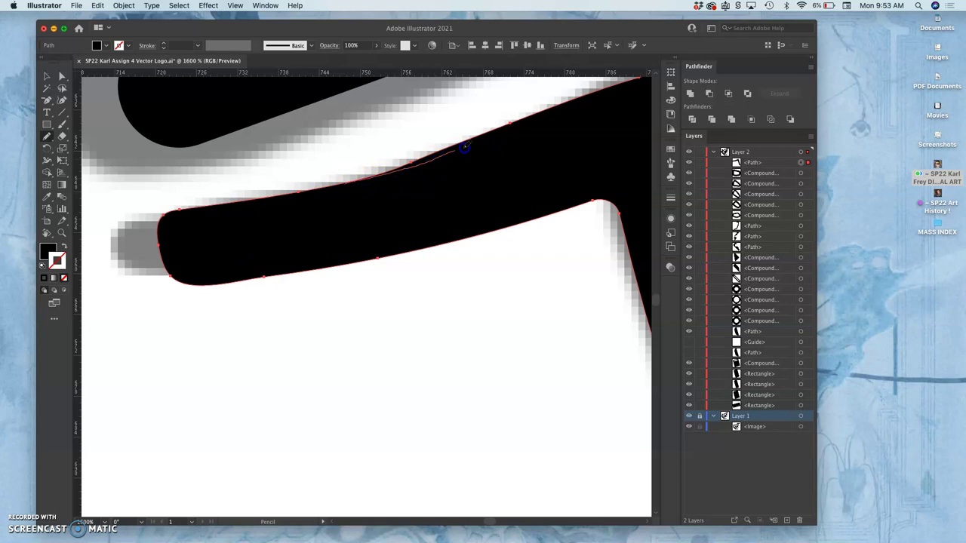
mouse_move(511, 126)
mouse_down()
mouse_move(455, 160)
mouse_move(366, 166)
mouse_up()
- Delete an extra anchor on the top edge and reshape that edge with a curve handle
click(45, 98)
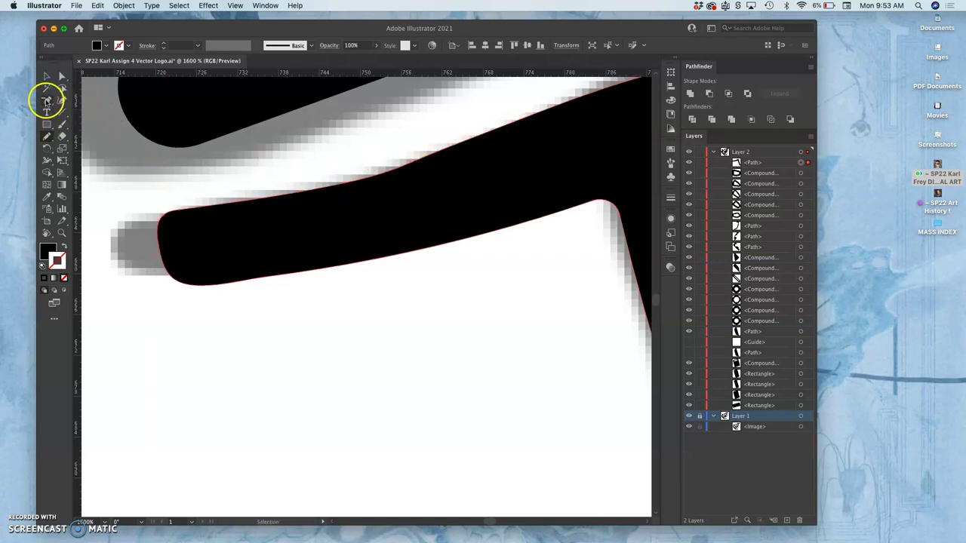
click(412, 163)
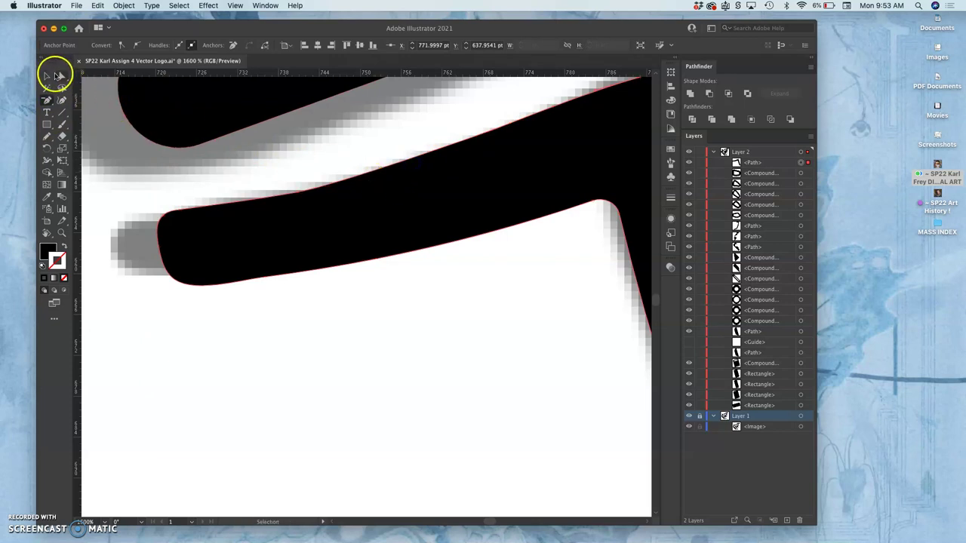
click(62, 76)
drag(340, 185, 399, 169)
click(476, 138)
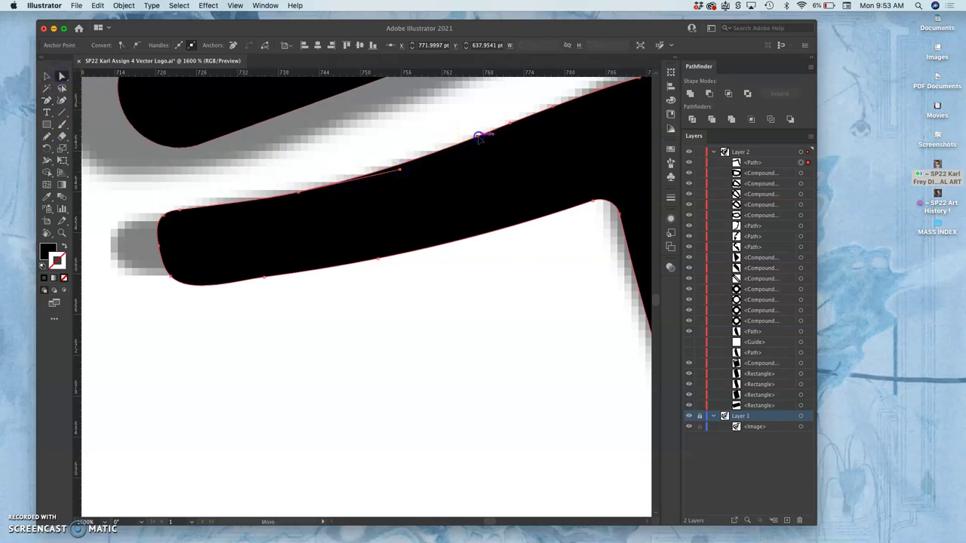
- Delete another extra top-edge anchor, then zoom out and back in to 400%
click(428, 156)
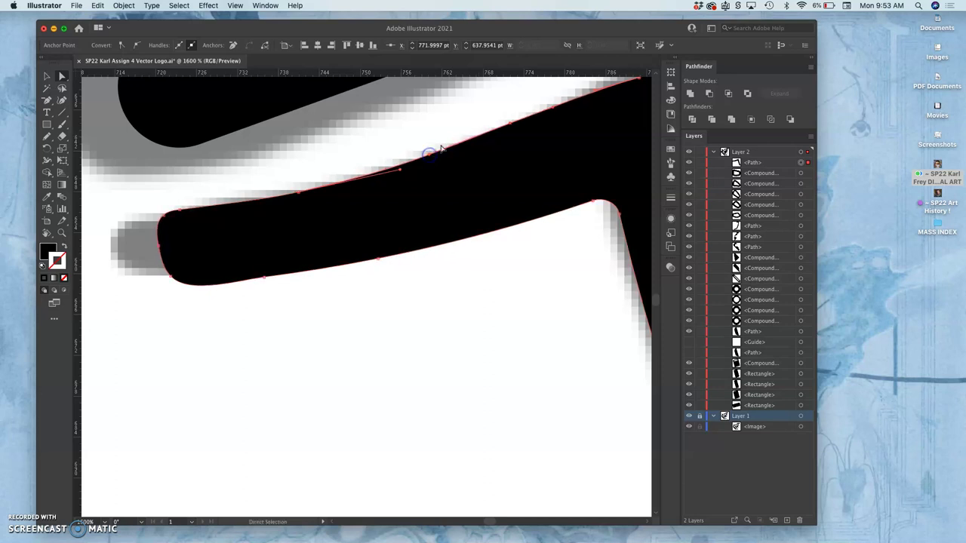
click(48, 98)
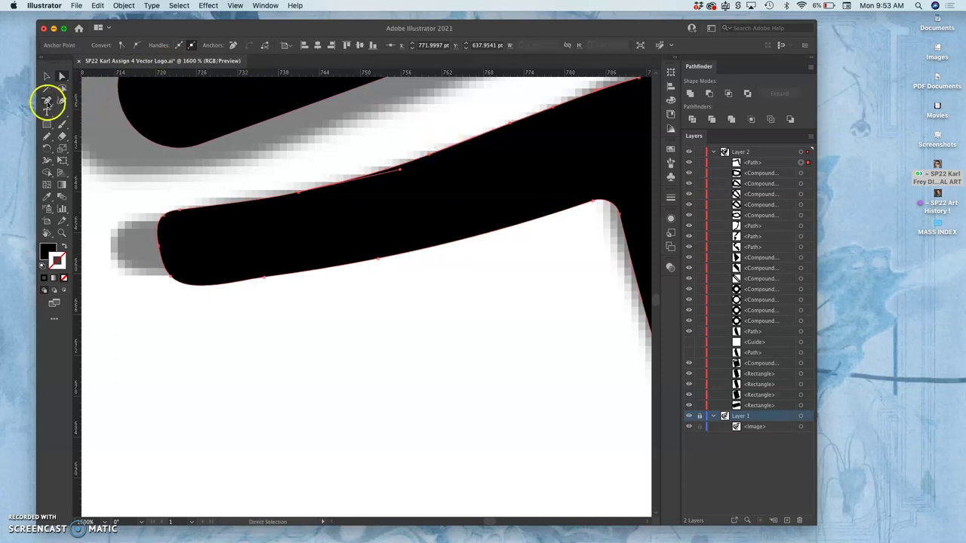
click(511, 123)
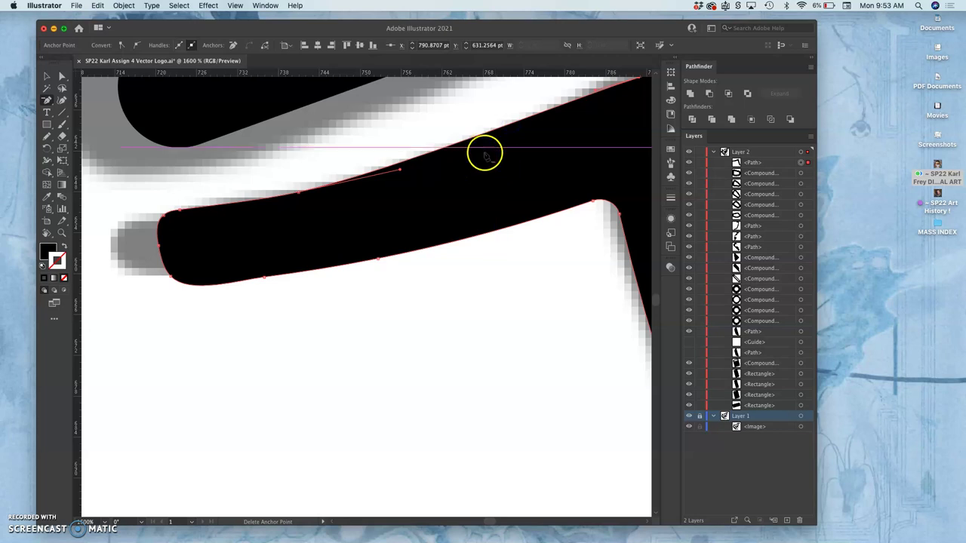
mouse_move(483, 162)
mouse_down()
mouse_move(438, 231)
mouse_move(381, 290)
mouse_move(444, 194)
mouse_move(362, 121)
mouse_move(428, 230)
mouse_move(373, 110)
mouse_up()
key(super+minus)
key(super+minus)
key(super+minus)
key(super+minus)
key(super+minus)
key(super+minus)
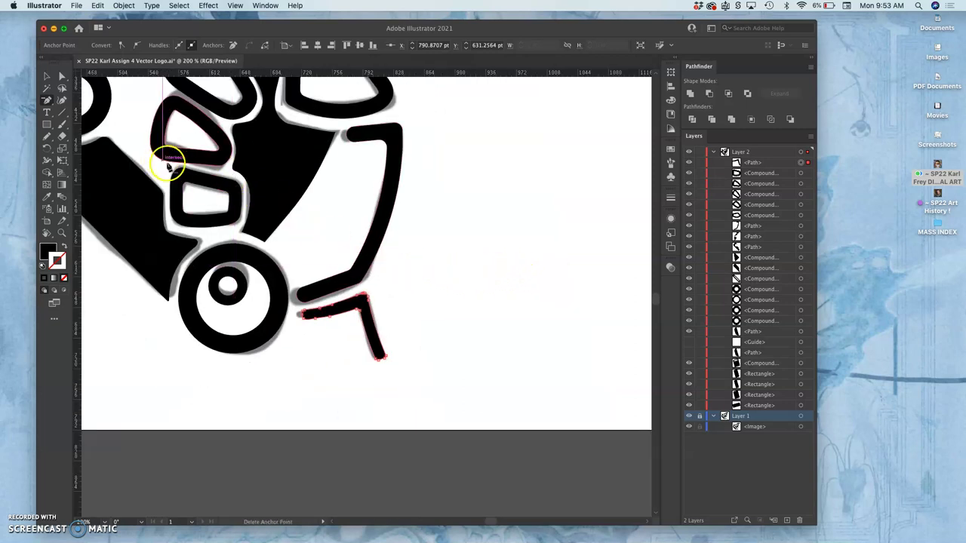
key(super+plus)
key(super+plus)
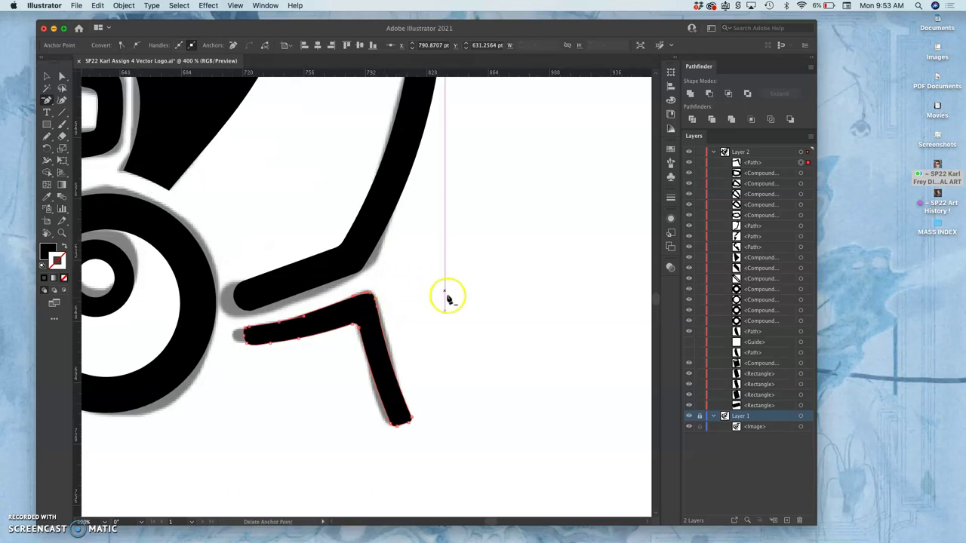
scroll(453, 237, down, 3)
key(a)
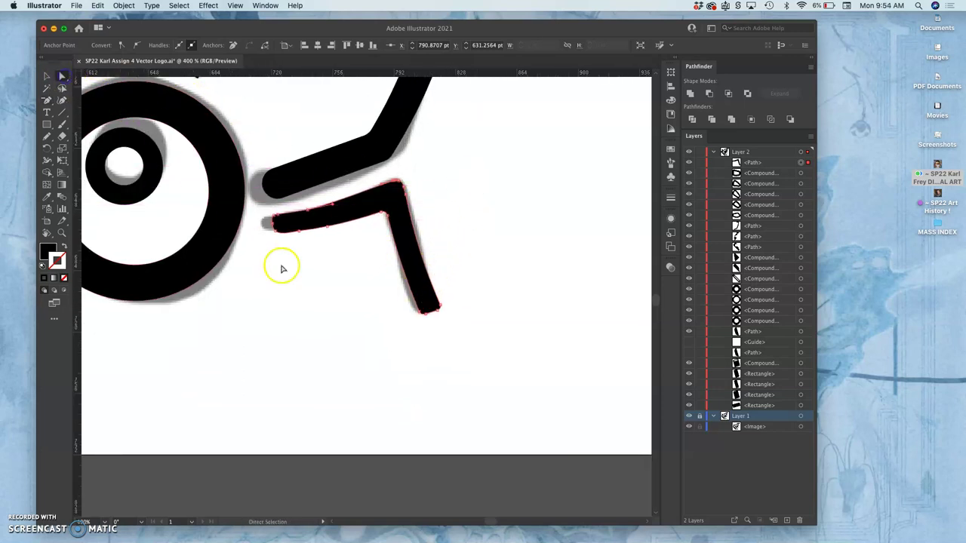
- Lasso the bent stroke's lower-end anchors and move them about 2.9 pt left and 2.4 pt up
click(287, 273)
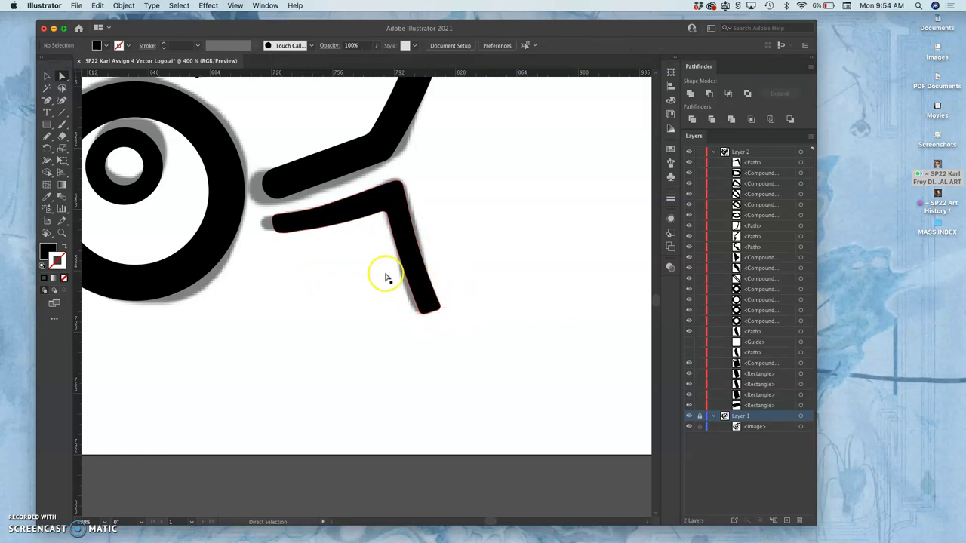
click(62, 89)
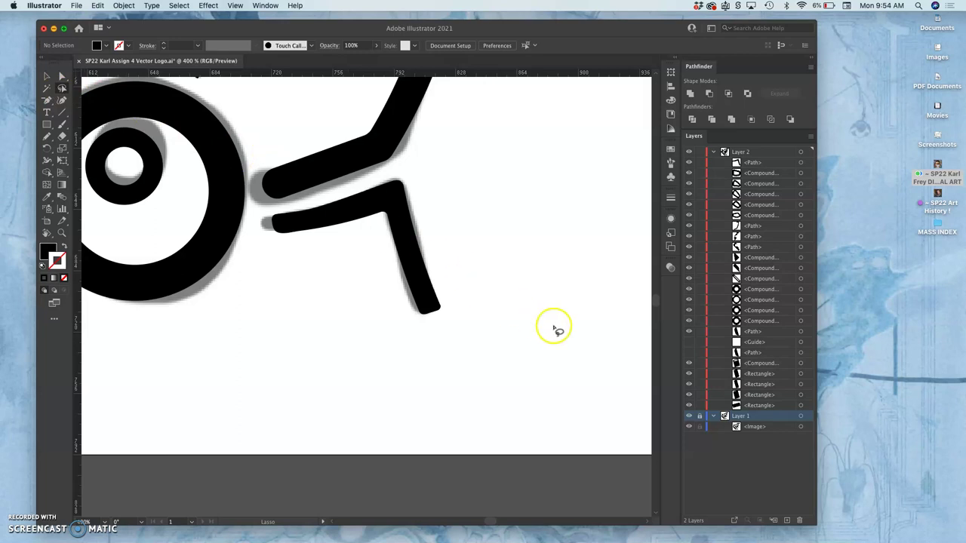
drag(478, 325, 431, 340)
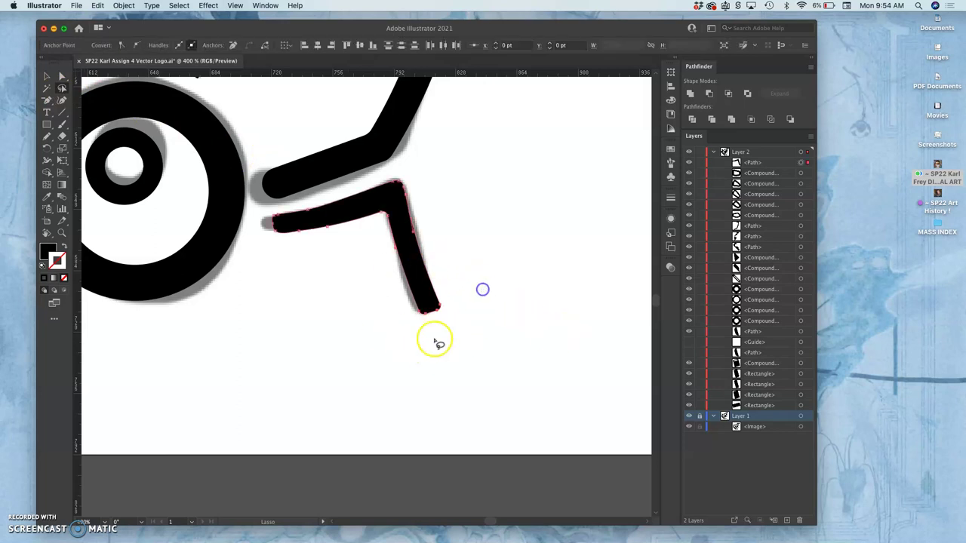
click(453, 236)
drag(462, 274, 456, 264)
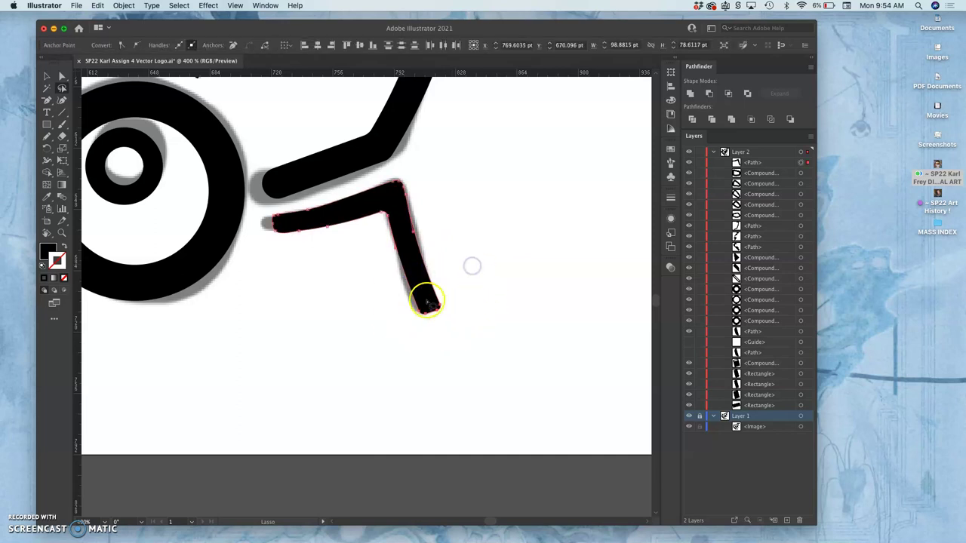
click(62, 77)
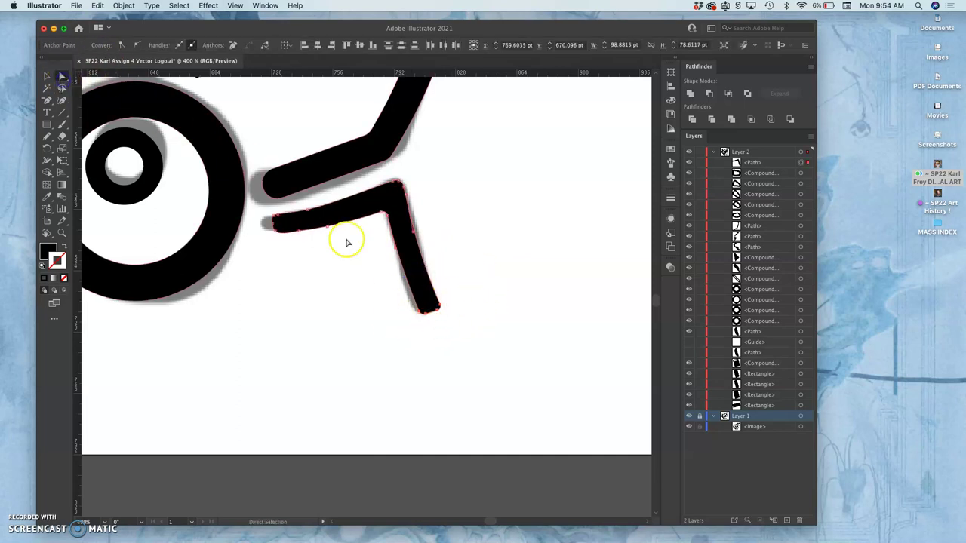
click(429, 312)
mouse_move(423, 316)
mouse_down()
mouse_move(433, 304)
mouse_move(385, 338)
mouse_move(470, 287)
mouse_move(399, 327)
mouse_move(424, 318)
mouse_up()
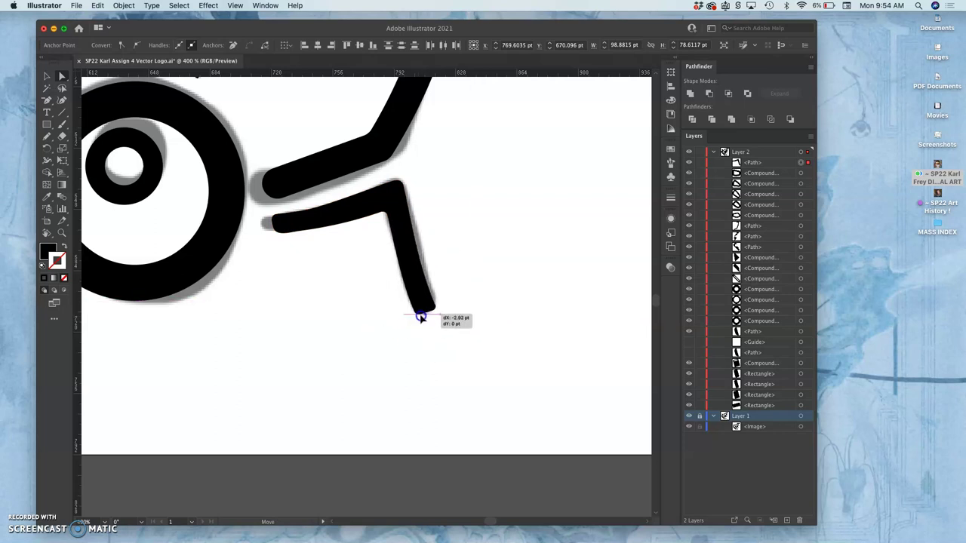
drag(422, 314, 463, 321)
click(280, 252)
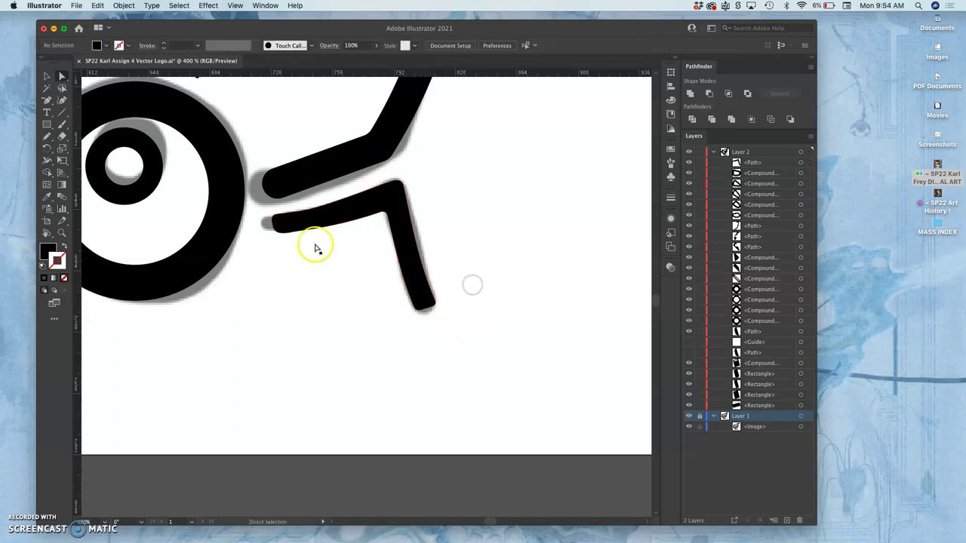
click(46, 76)
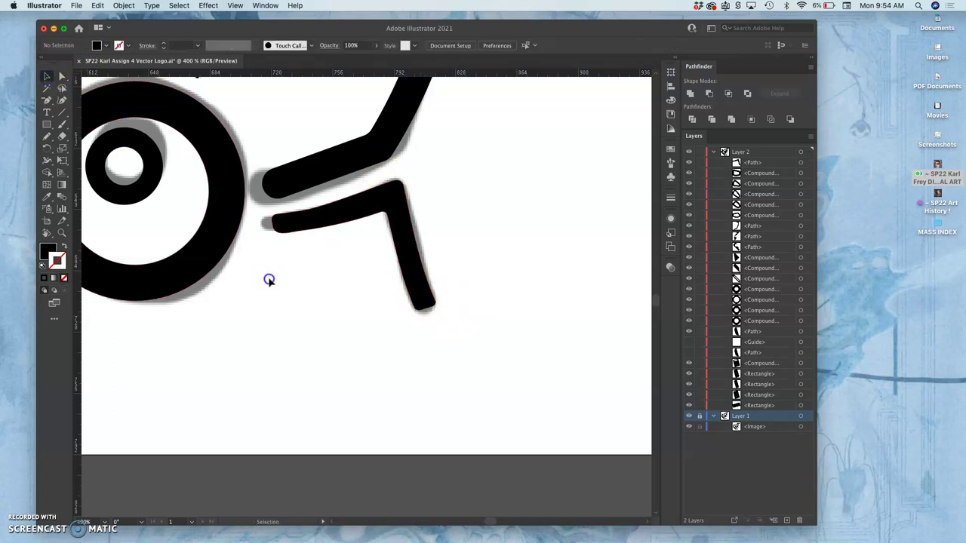
- Select the bent 7-shaped path and give it a black outline stroke
key(super+minus)
key(super+minus)
key(super+minus)
key(super+minus)
key(super+minus)
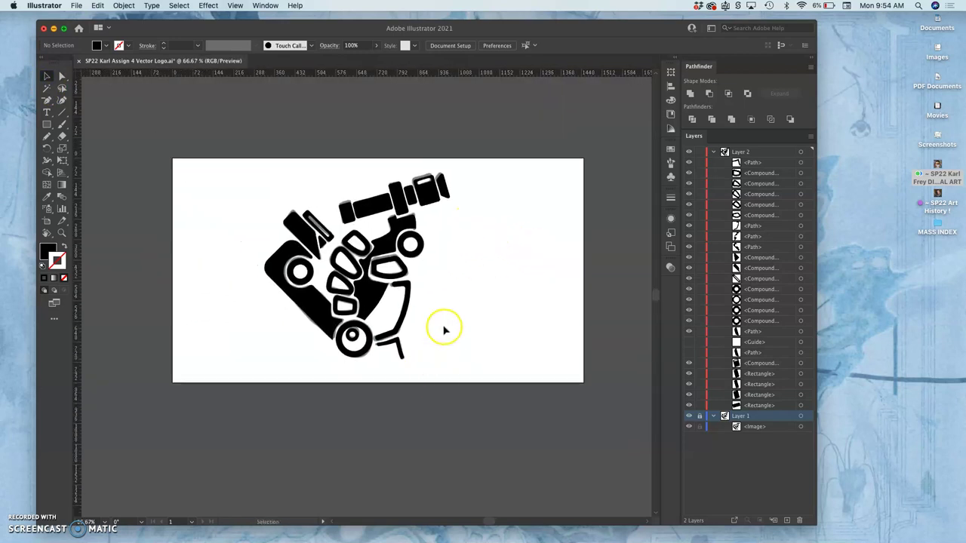
key(super+plus)
key(super+plus)
key(super+plus)
key(super+plus)
drag(508, 303, 427, 111)
click(443, 332)
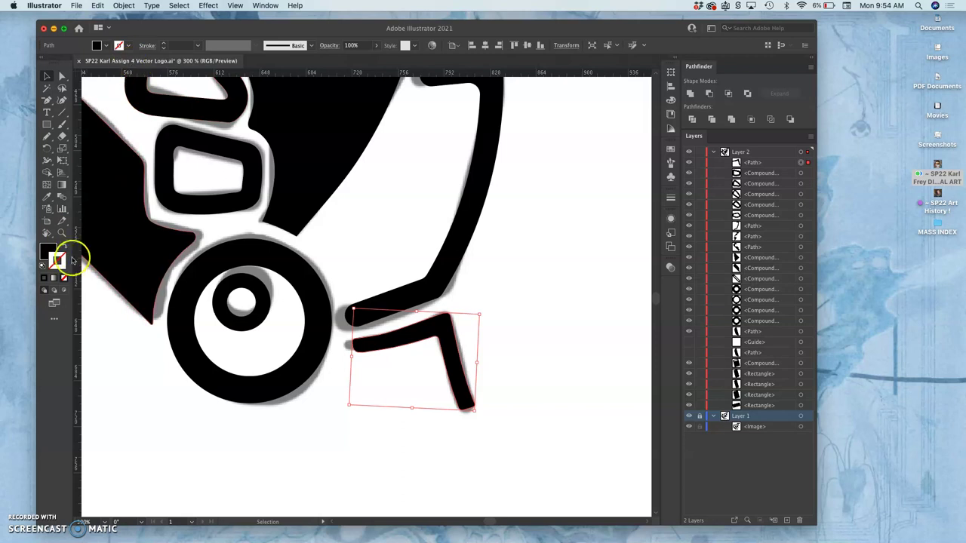
click(55, 260)
click(46, 278)
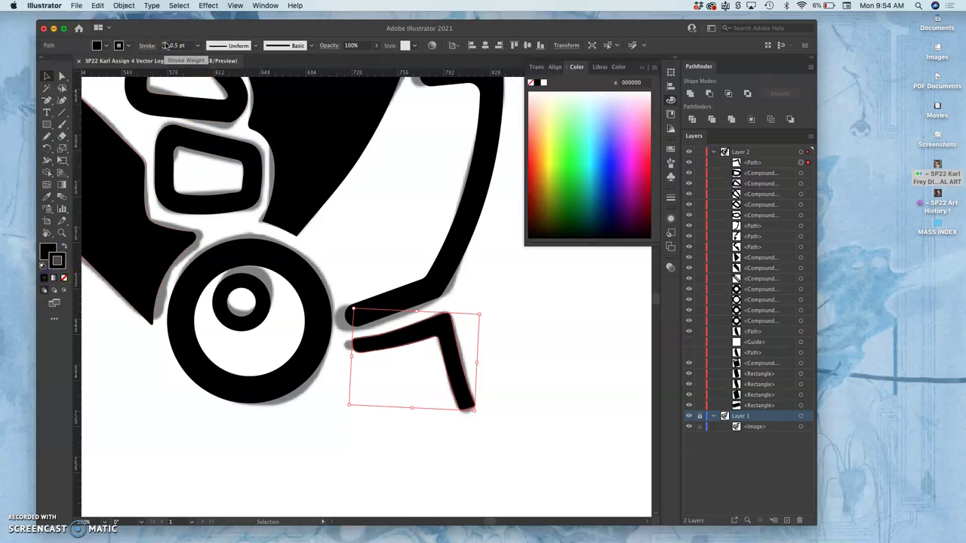
- Set the outline stroke weight to 3 pt using the spinner, then zoom to 800%
click(164, 44)
click(165, 44)
click(163, 44)
click(162, 45)
click(163, 45)
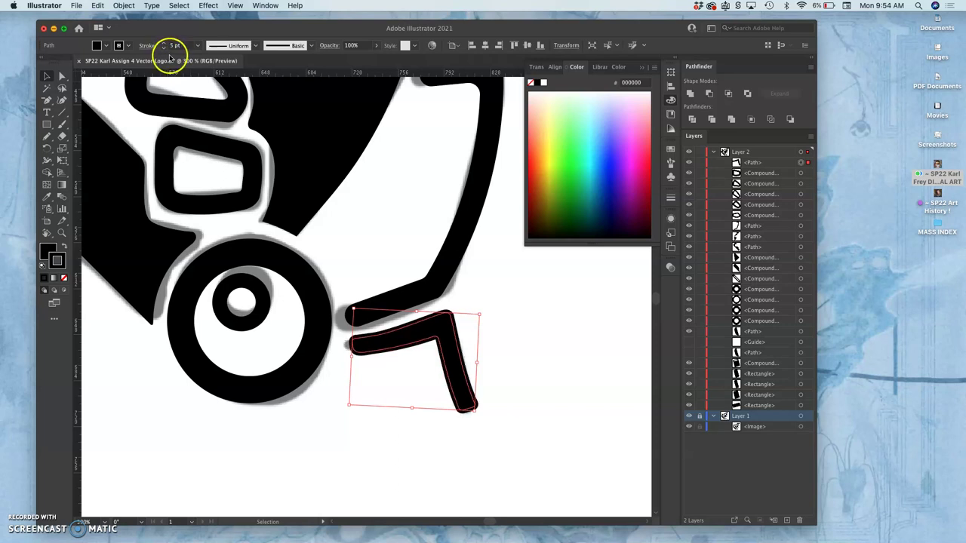
click(164, 48)
click(164, 47)
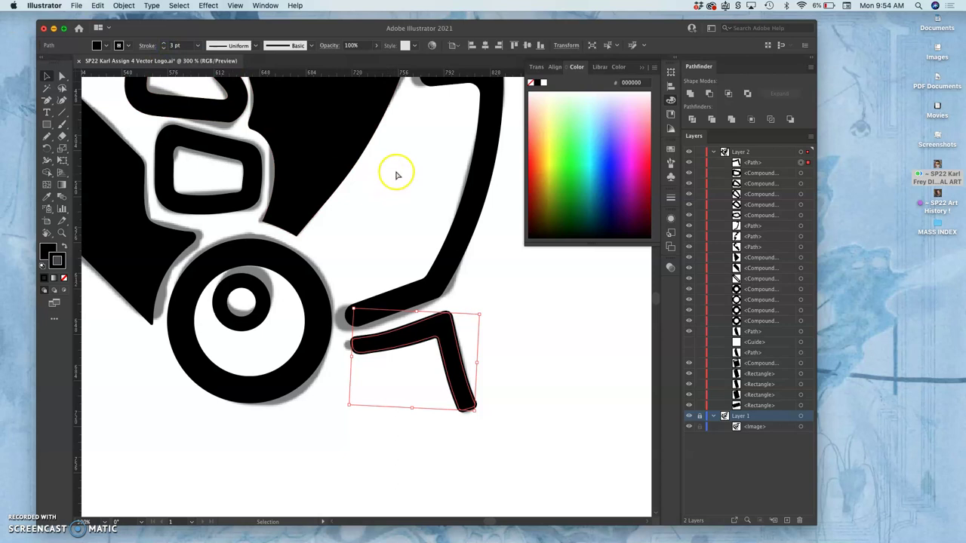
key(super+equal)
key(super+equal)
key(super+equal)
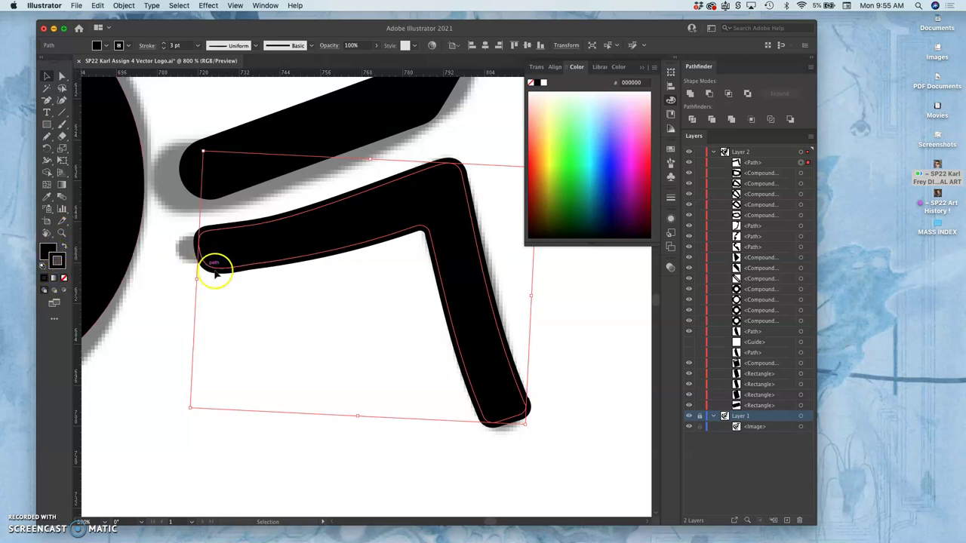
- Remove the outline stroke and bring the bar's rounded left end into close view with anchors shown
click(63, 278)
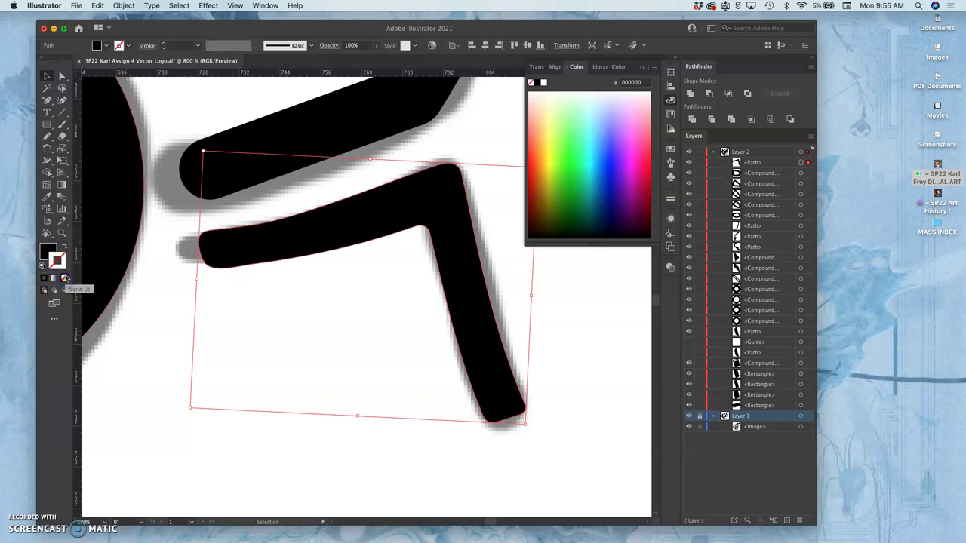
scroll(226, 253, up, 3)
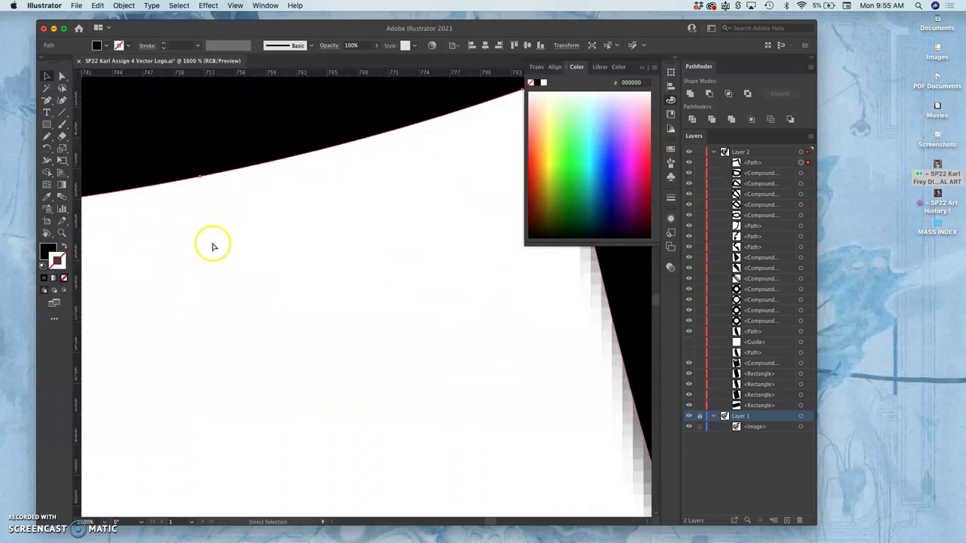
drag(200, 244, 462, 240)
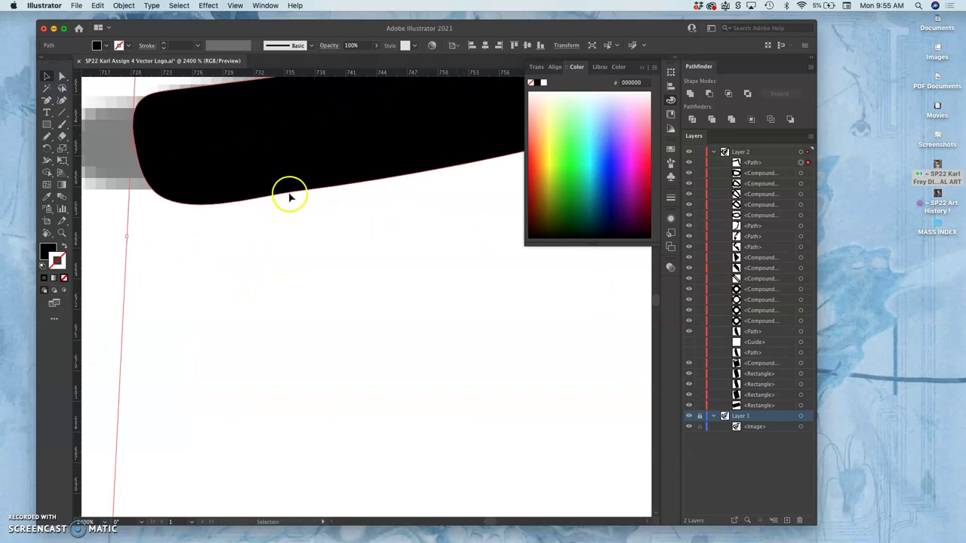
click(62, 79)
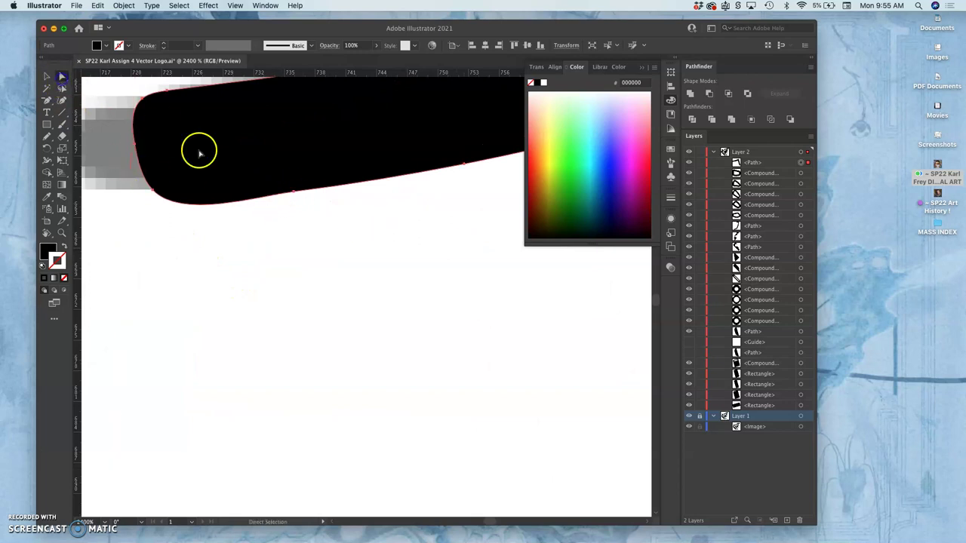
click(270, 224)
click(296, 194)
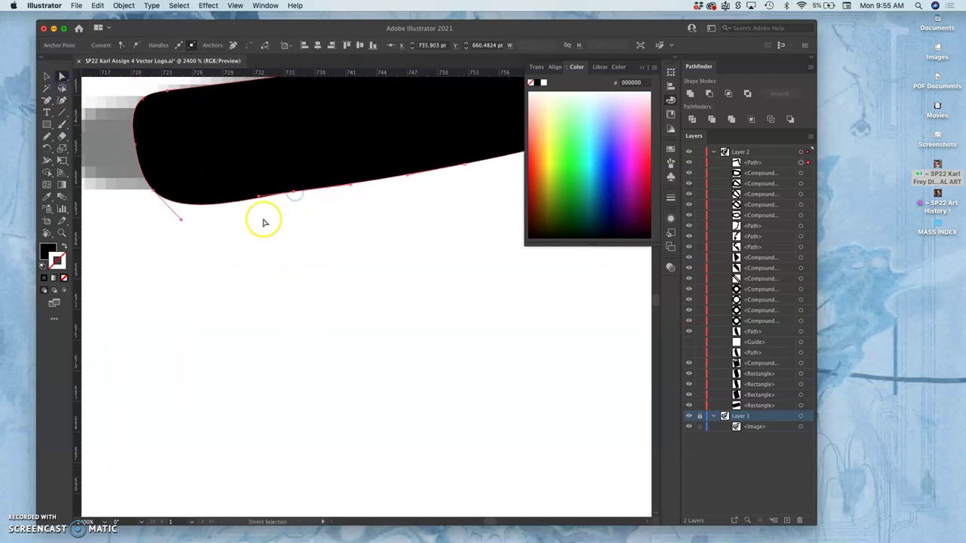
- Drag the lower-left anchor's direction handle right to smooth the bottom curve
click(189, 220)
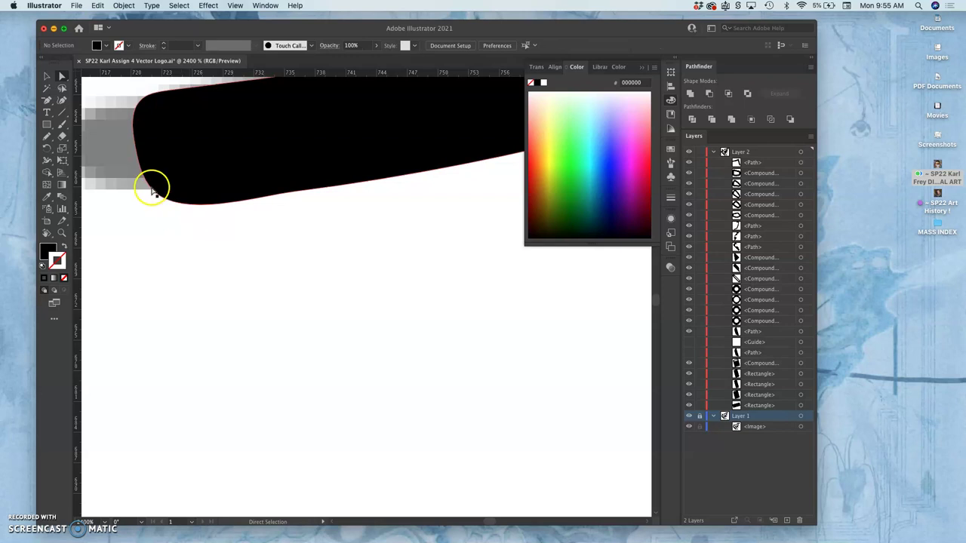
click(154, 191)
click(181, 220)
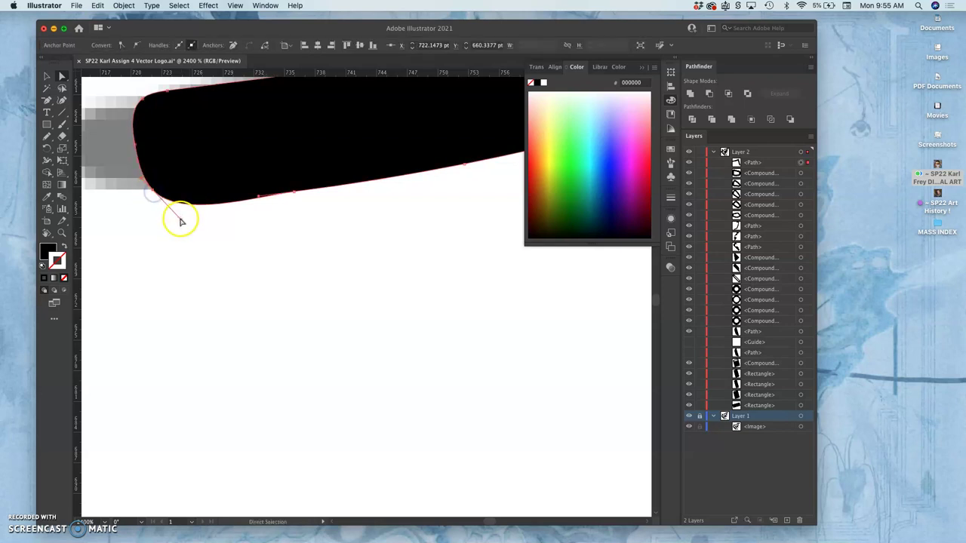
drag(181, 220, 220, 206)
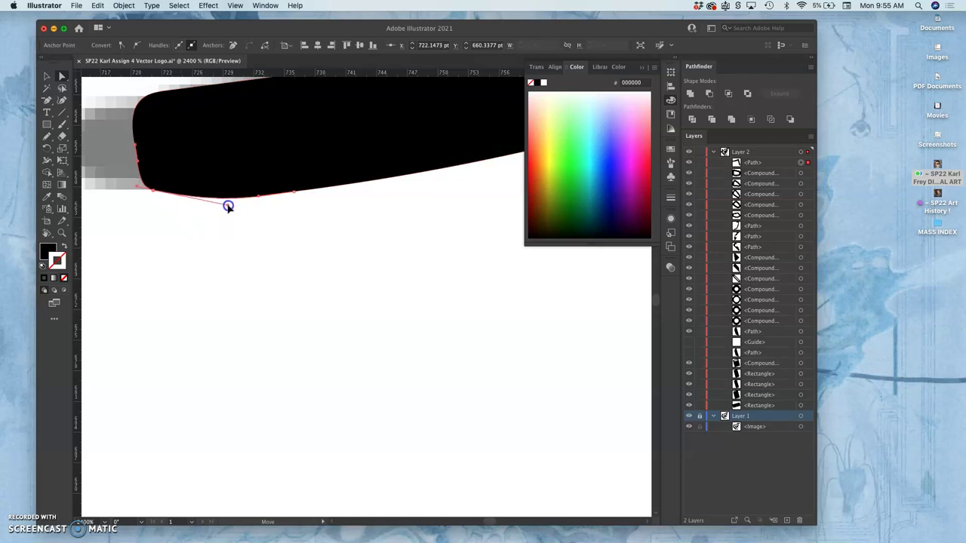
drag(229, 206, 228, 205)
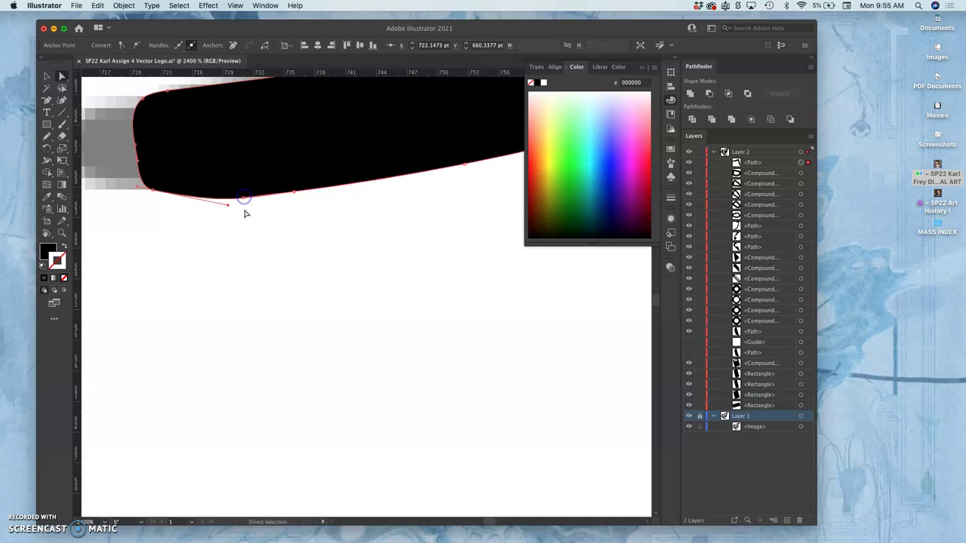
click(265, 223)
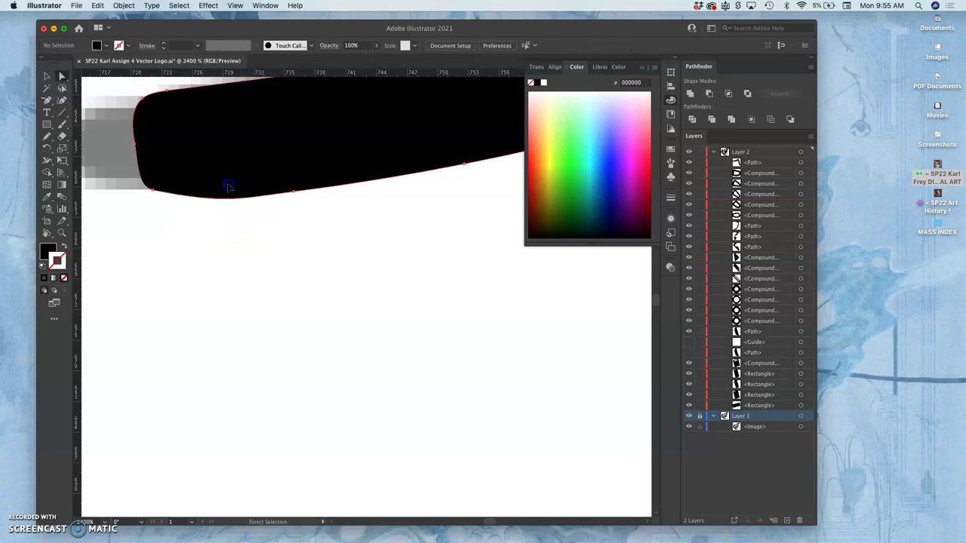
- Nudge anchors along the bar's lower edge to smooth the curve near its rounded end
click(196, 200)
click(209, 197)
drag(228, 208, 221, 205)
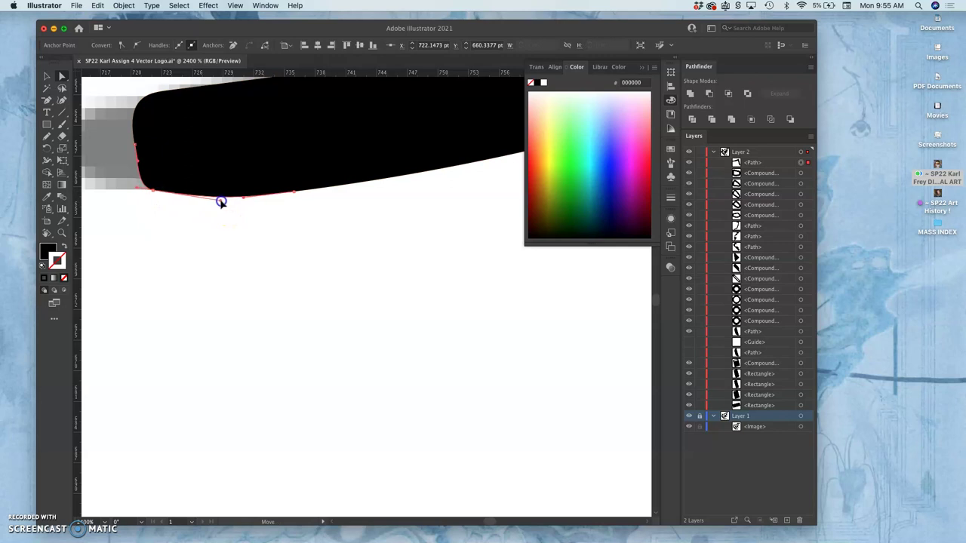
click(210, 198)
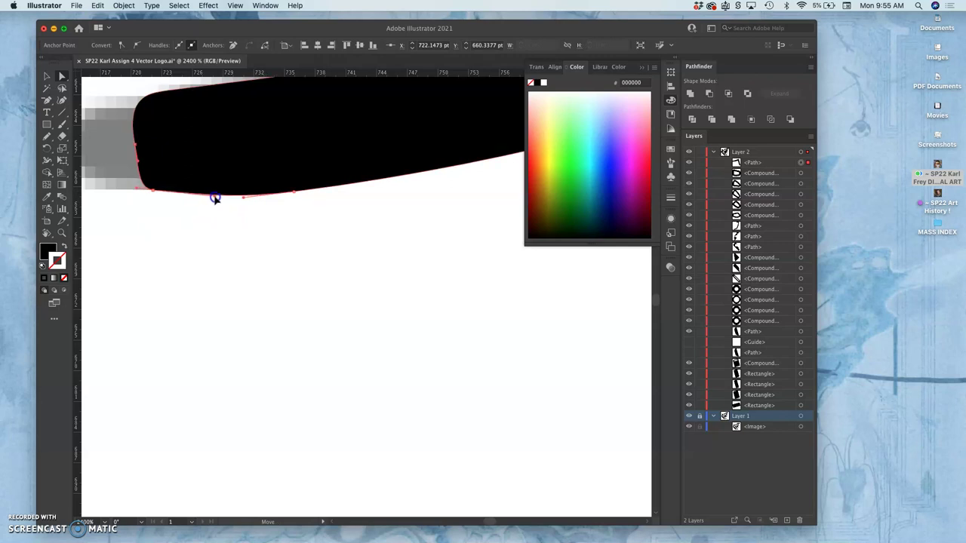
click(154, 205)
drag(153, 192, 154, 197)
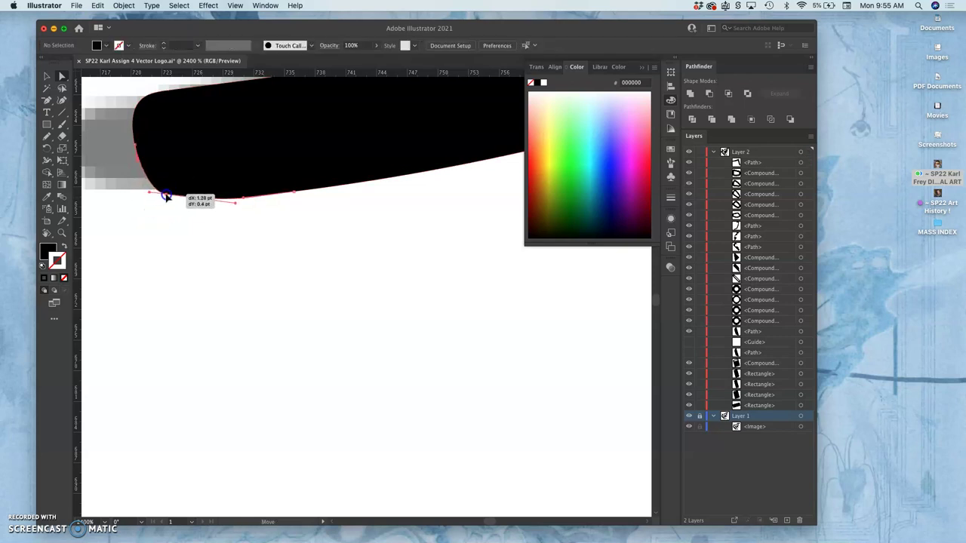
drag(170, 197, 173, 198)
click(240, 204)
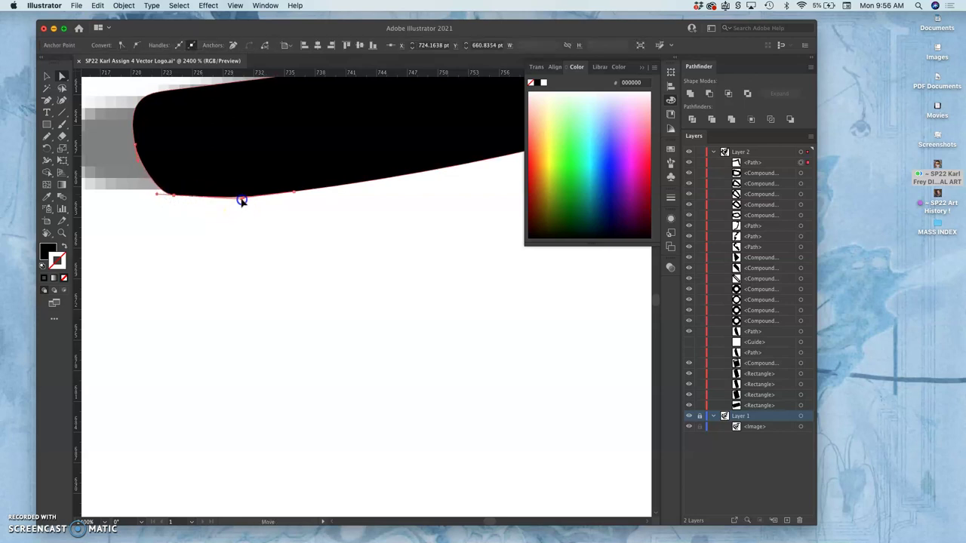
click(216, 224)
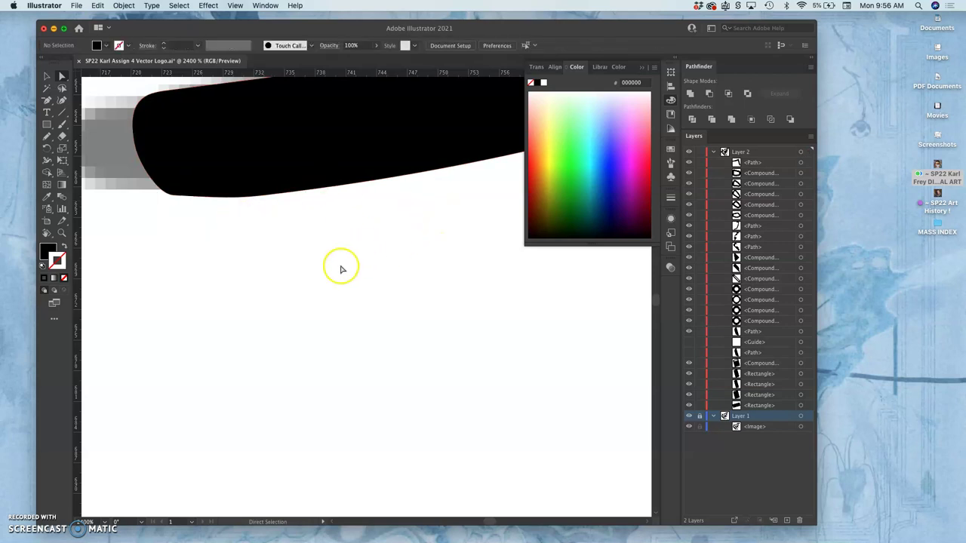
key(super+minus)
key(super+minus)
- Smooth the lower edge of the L-shaped bracket stroke with the Smooth Tool
click(340, 224)
click(262, 214)
click(47, 137)
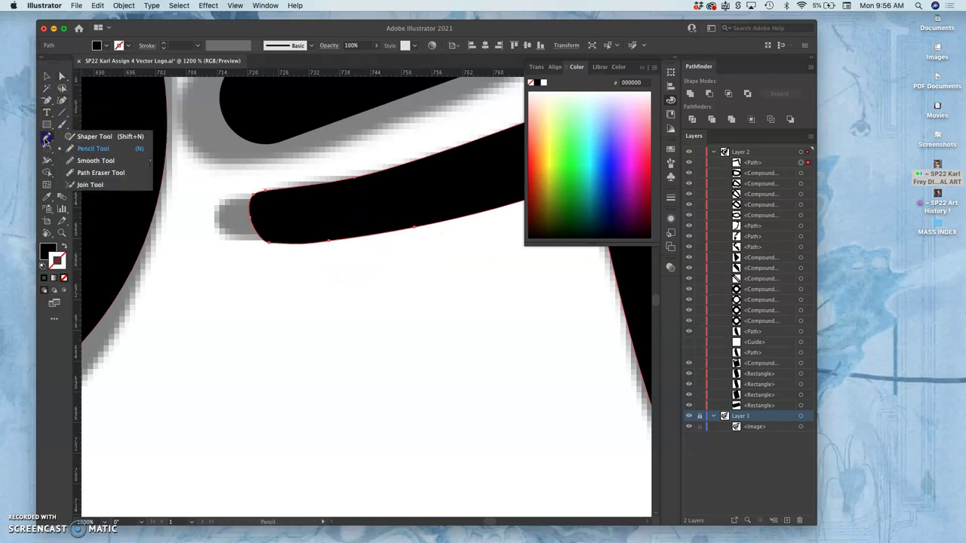
click(75, 158)
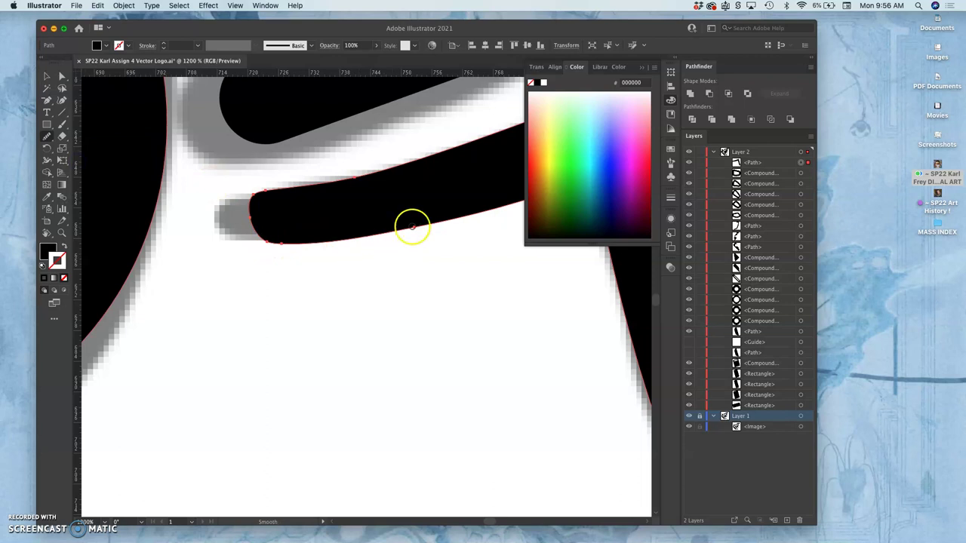
drag(425, 224, 245, 242)
- Zoom out to show the whole logo and hide Layer 1's traced sketch
key(super+minus)
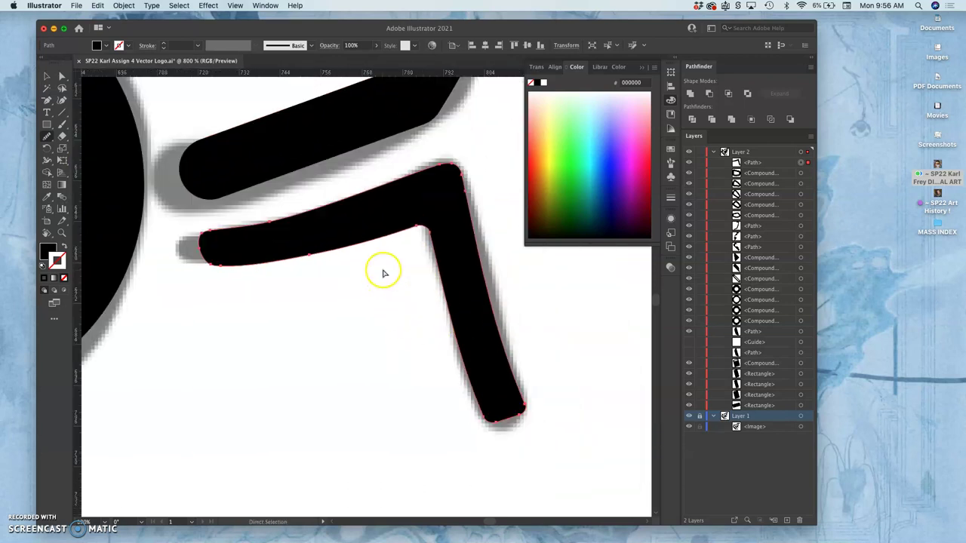
key(super+minus)
key(super+minus)
key(super+minus)
key(super+minus)
key(super+minus)
key(super+minus)
key(super+minus)
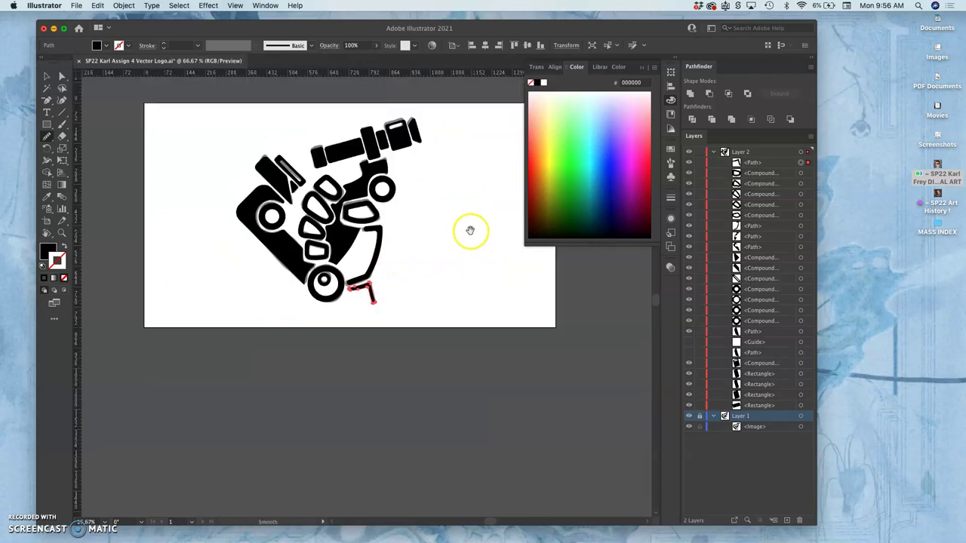
drag(470, 230, 432, 230)
click(688, 416)
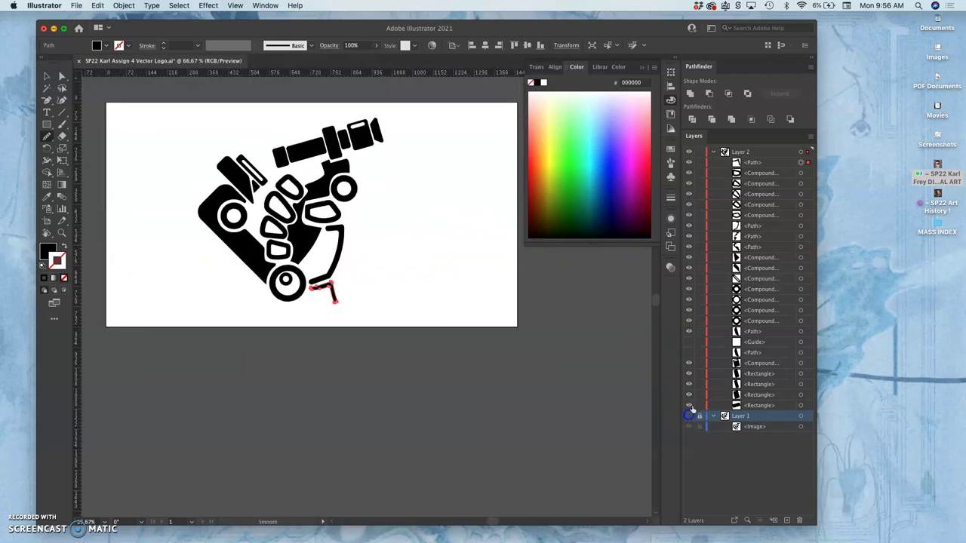
- Deselect the path, save the logo document, and close the floating Color panel
click(62, 76)
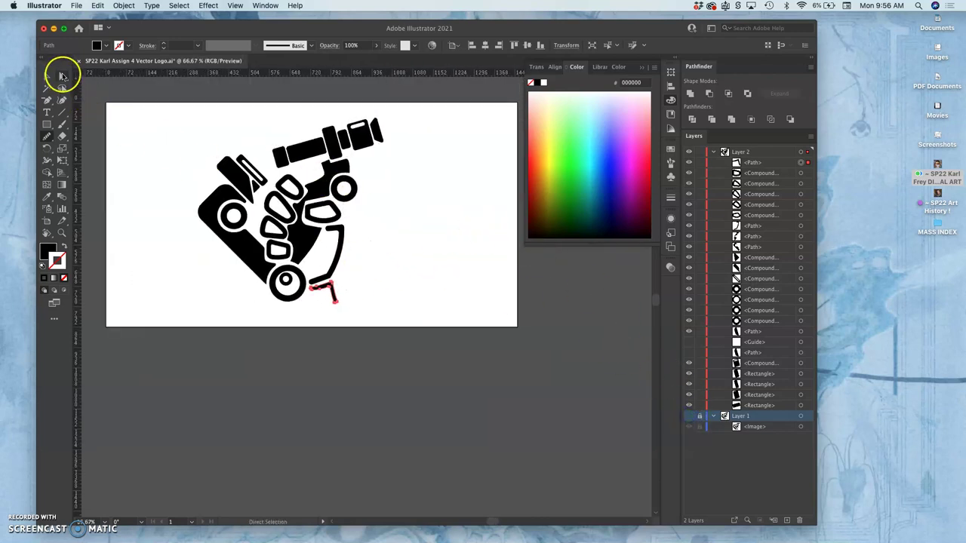
click(125, 137)
click(76, 5)
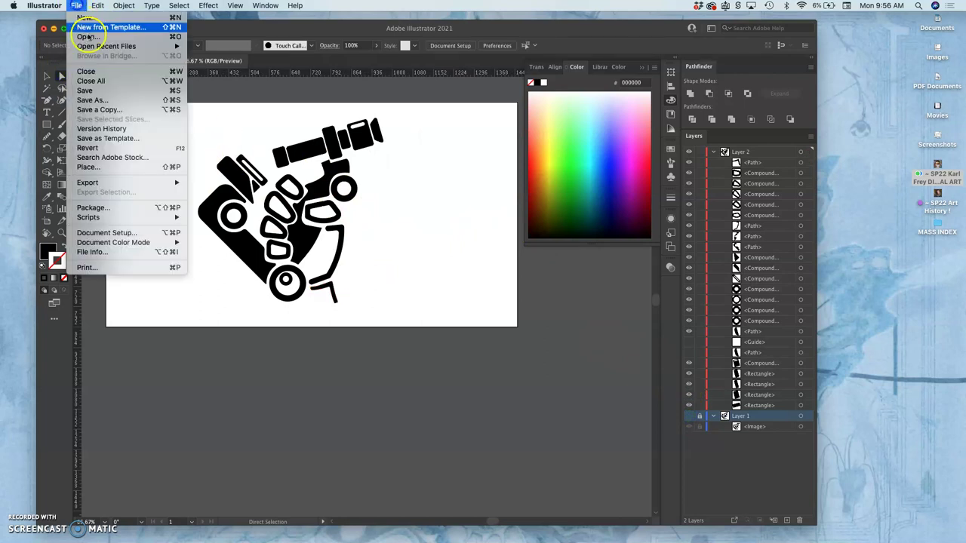
click(86, 90)
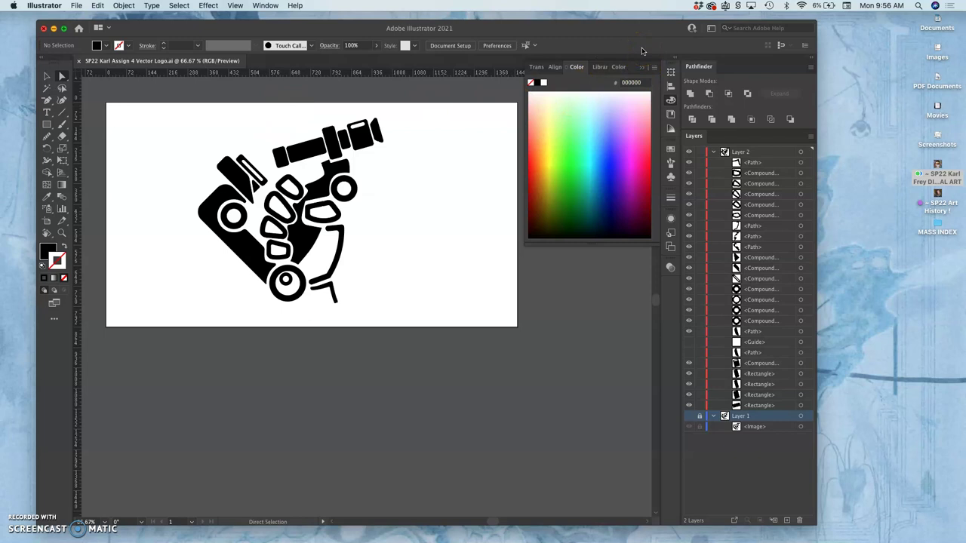
click(641, 67)
- Save the logo as SVG (svg), replacing the older SVG and accepting the SVG Options
click(406, 100)
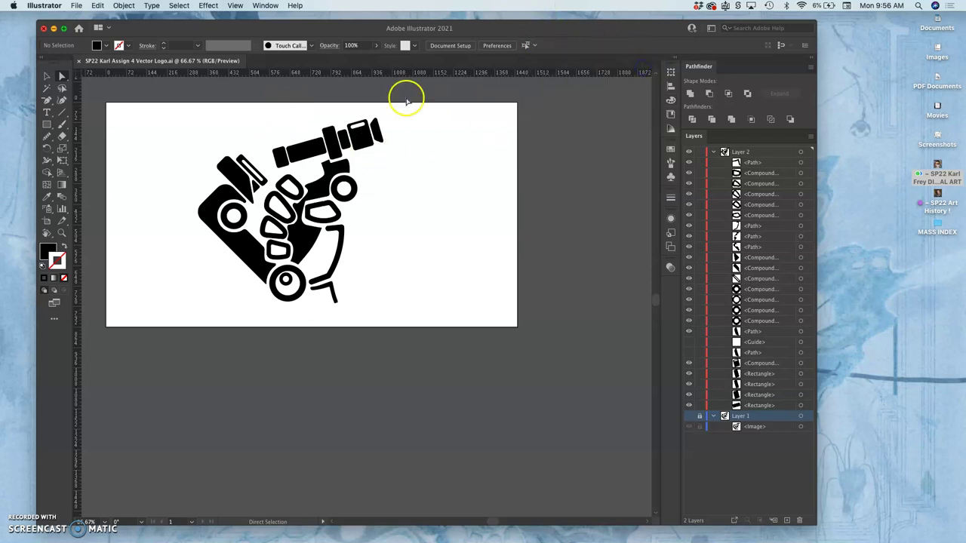
click(77, 5)
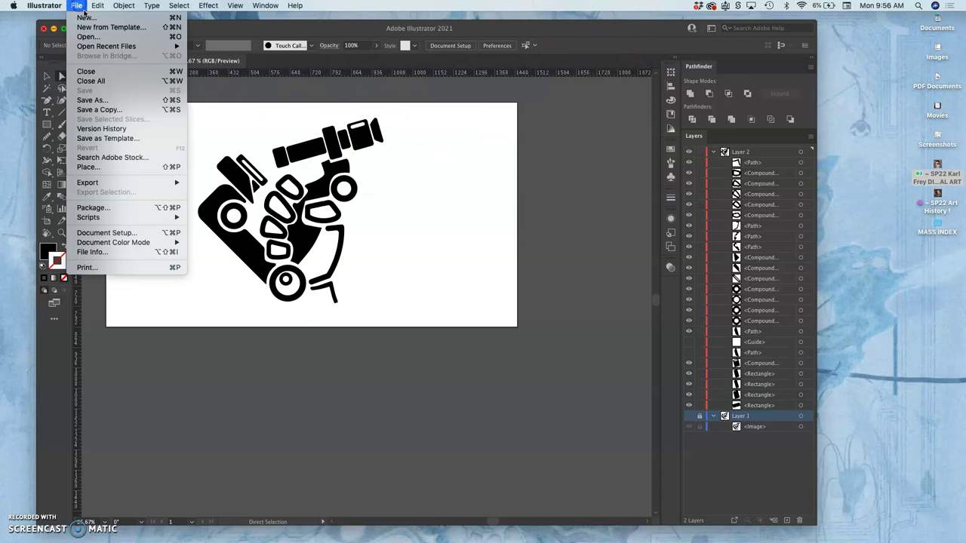
click(96, 100)
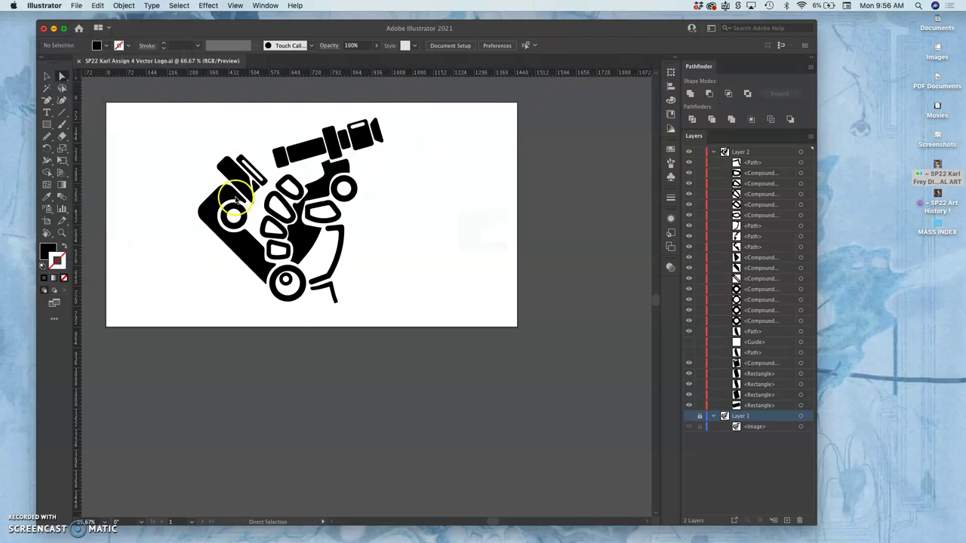
click(535, 352)
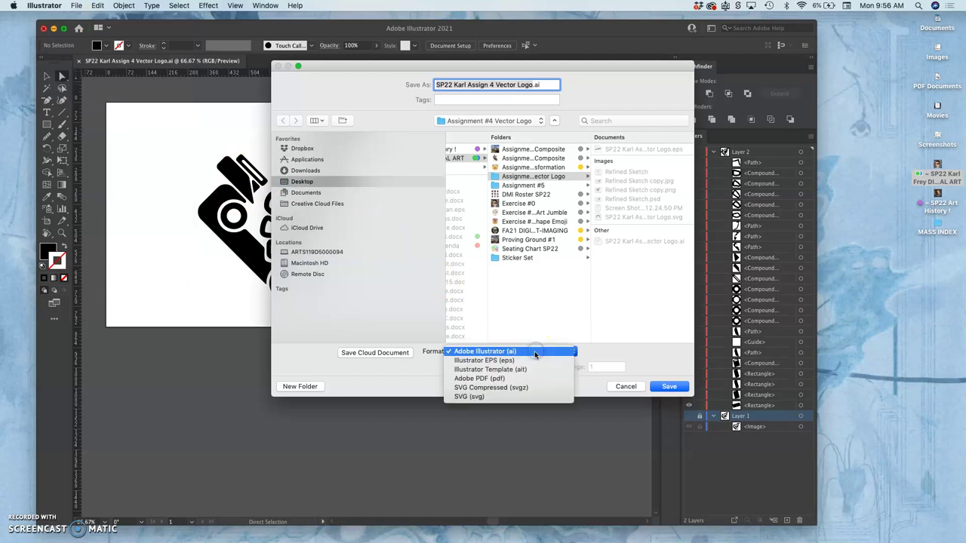
click(479, 397)
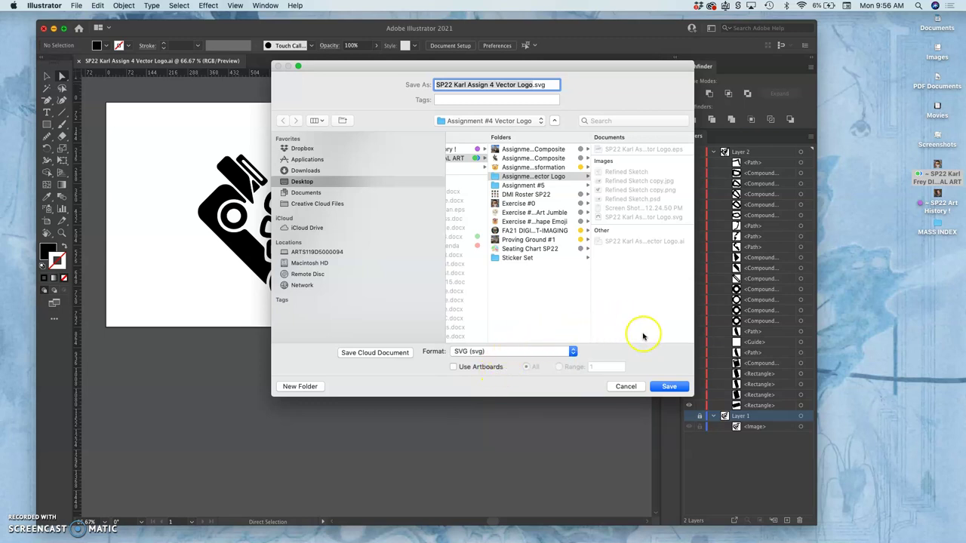
click(671, 386)
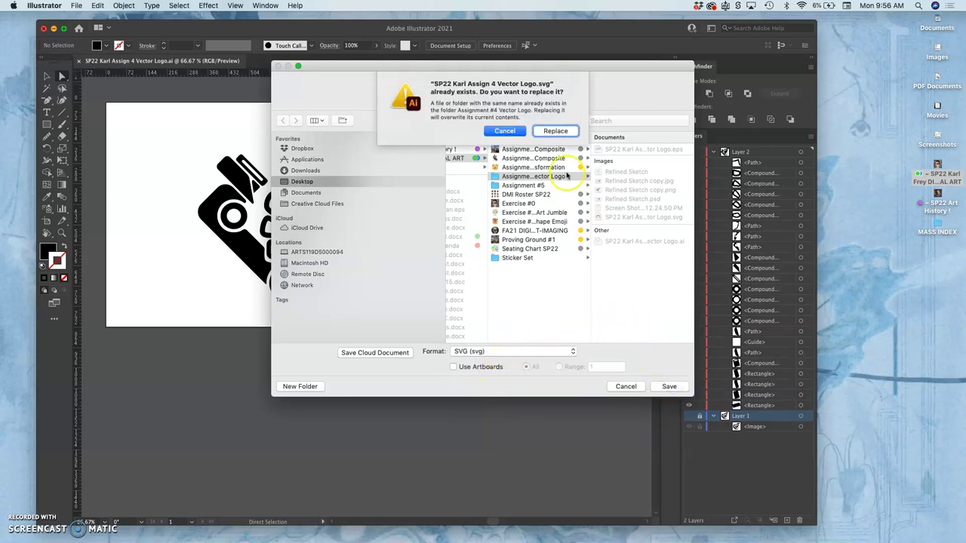
click(555, 132)
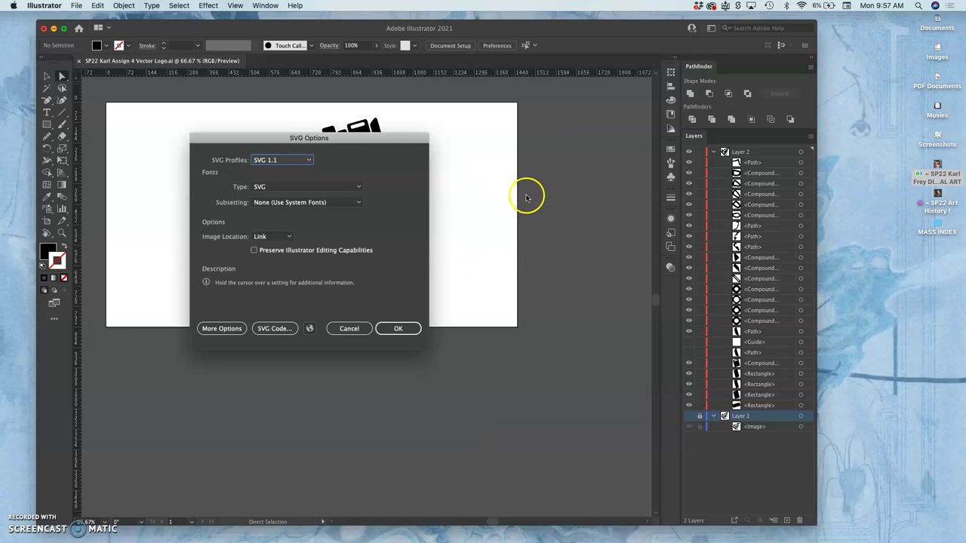
click(400, 330)
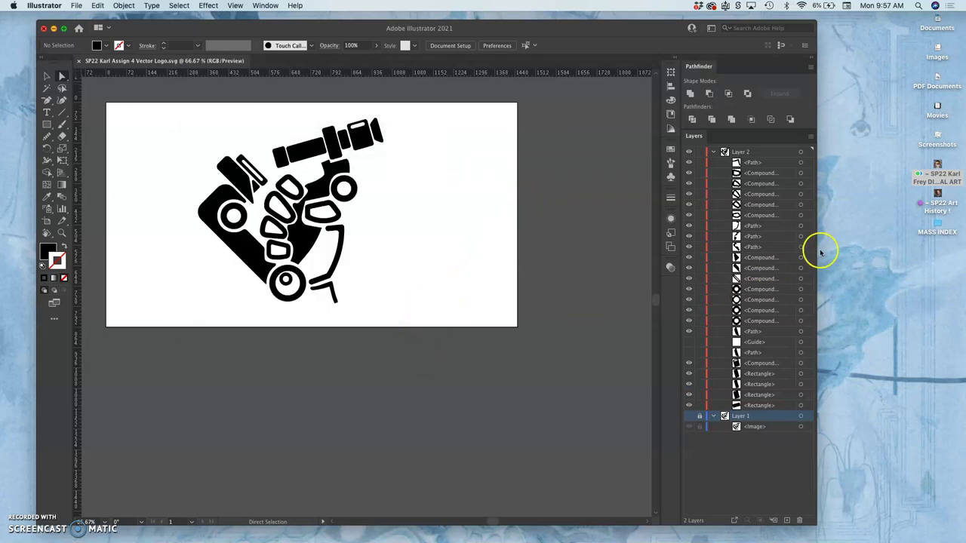
double_click(922, 180)
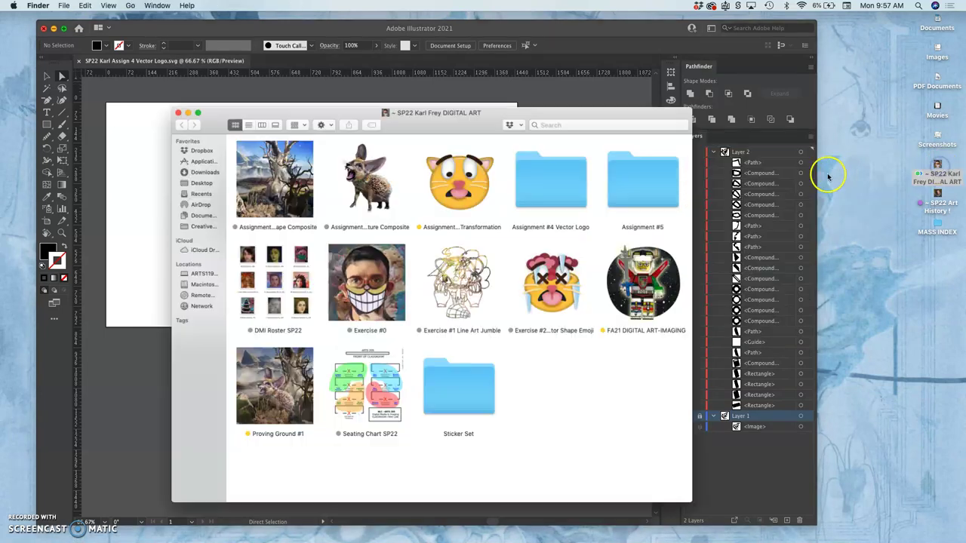
double_click(552, 188)
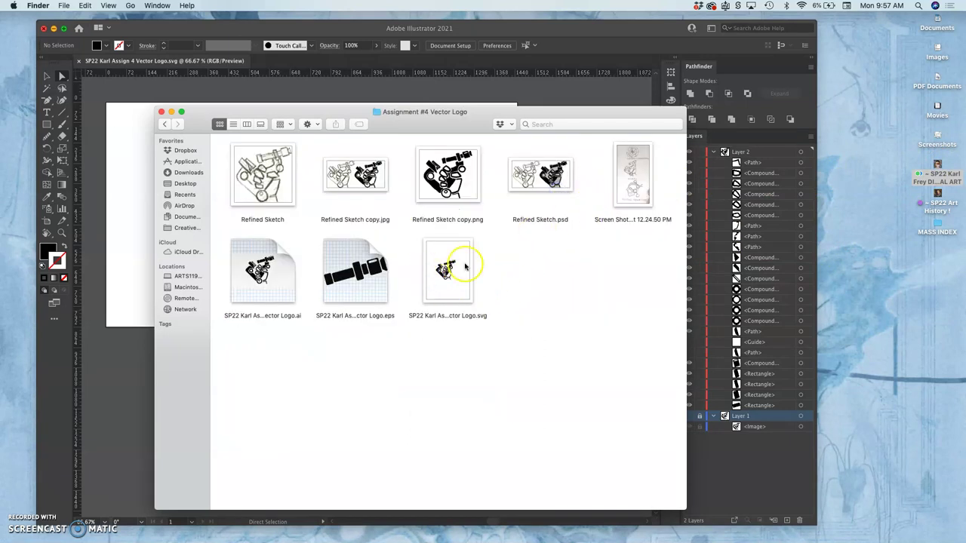
double_click(456, 286)
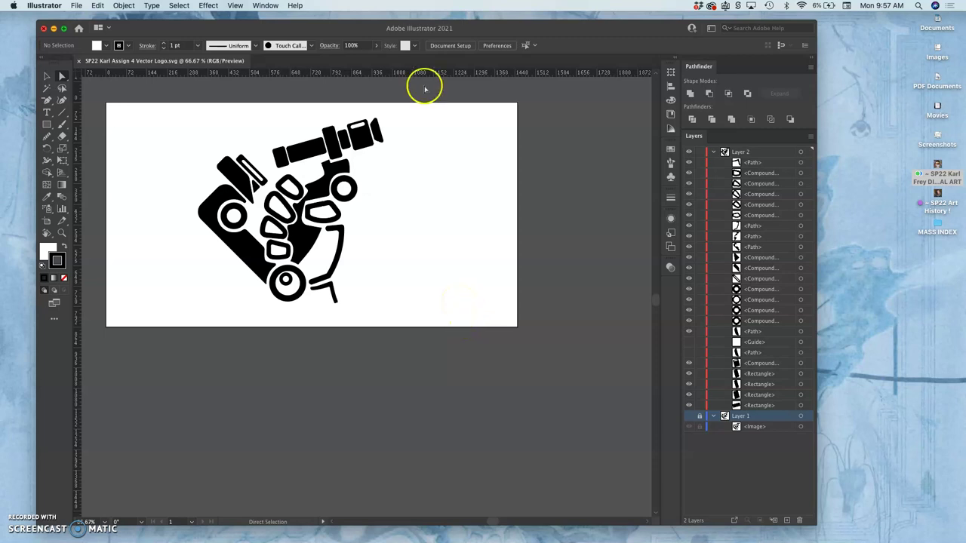
drag(472, 30, 491, 34)
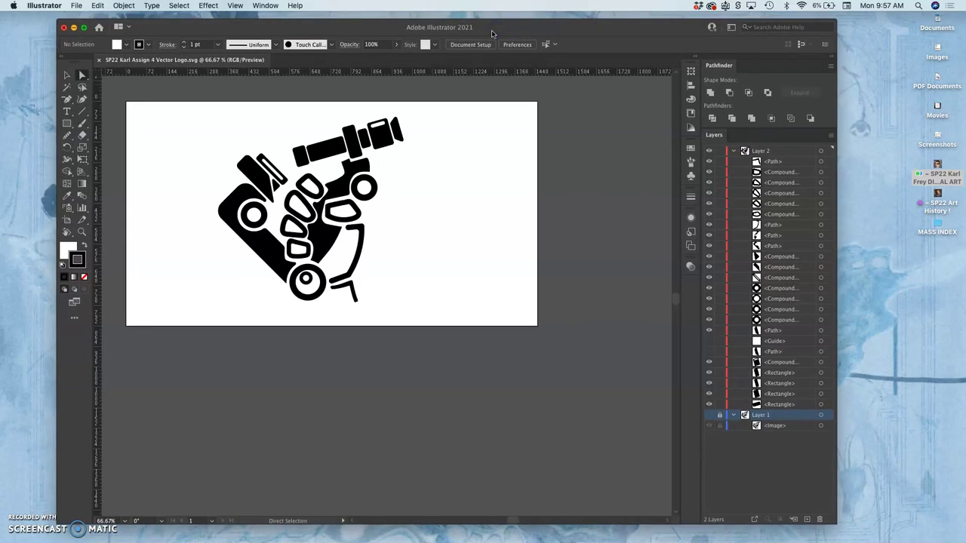
click(15, 529)
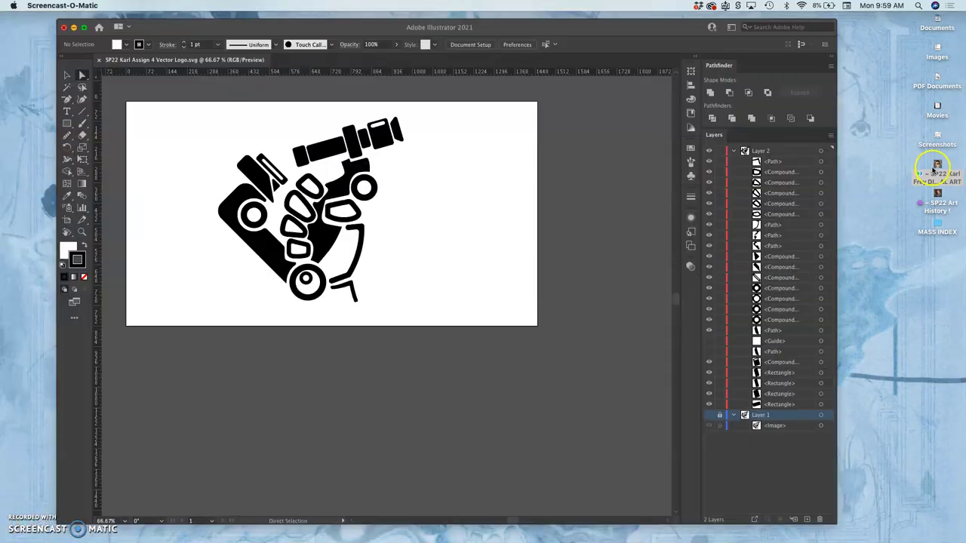
click(936, 168)
double_click(936, 168)
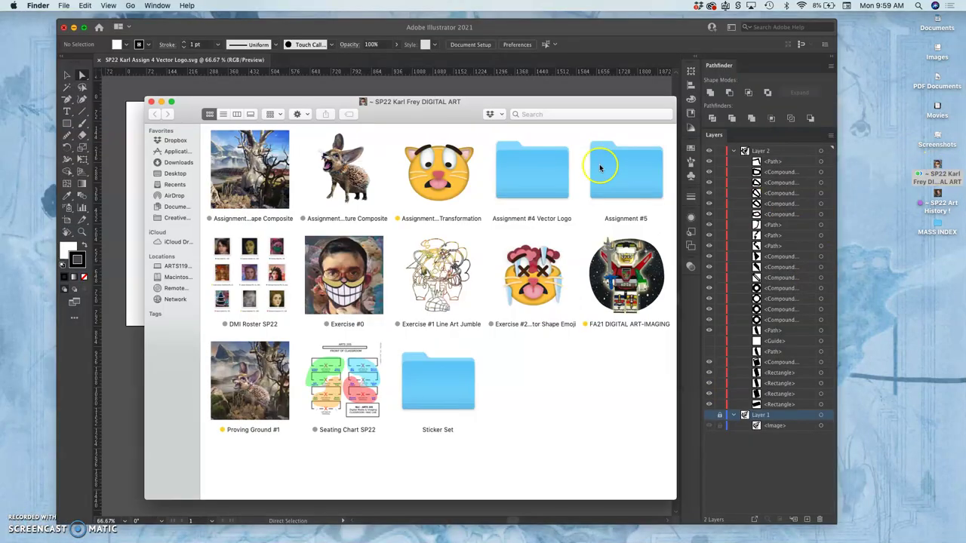
click(538, 183)
double_click(537, 183)
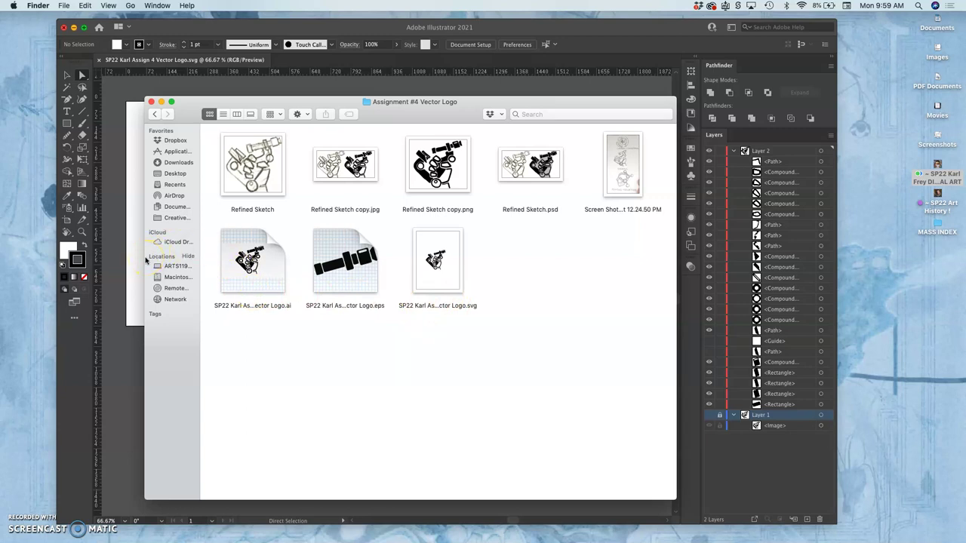
- Bring the logo document forward and start a Save As with format Illustrator EPS (eps)
click(132, 253)
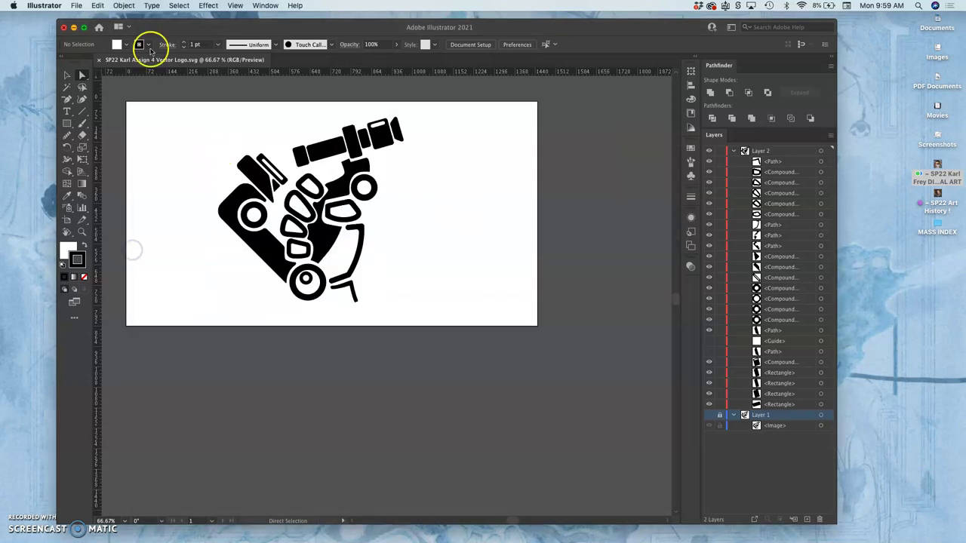
click(82, 6)
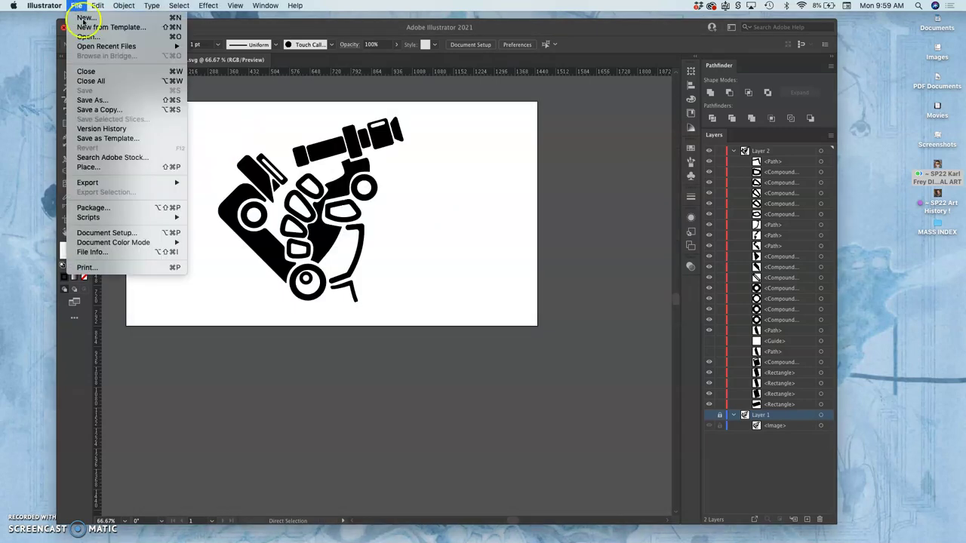
click(96, 102)
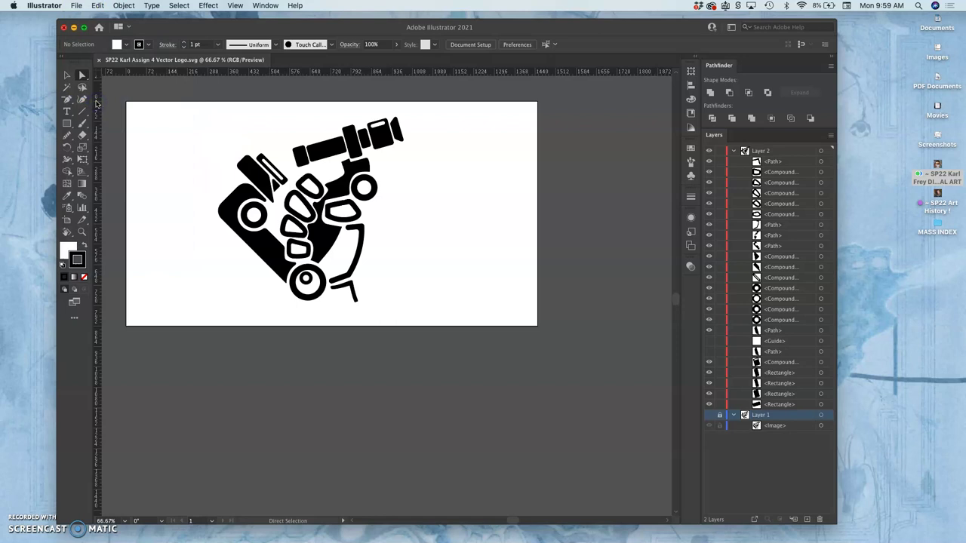
click(259, 274)
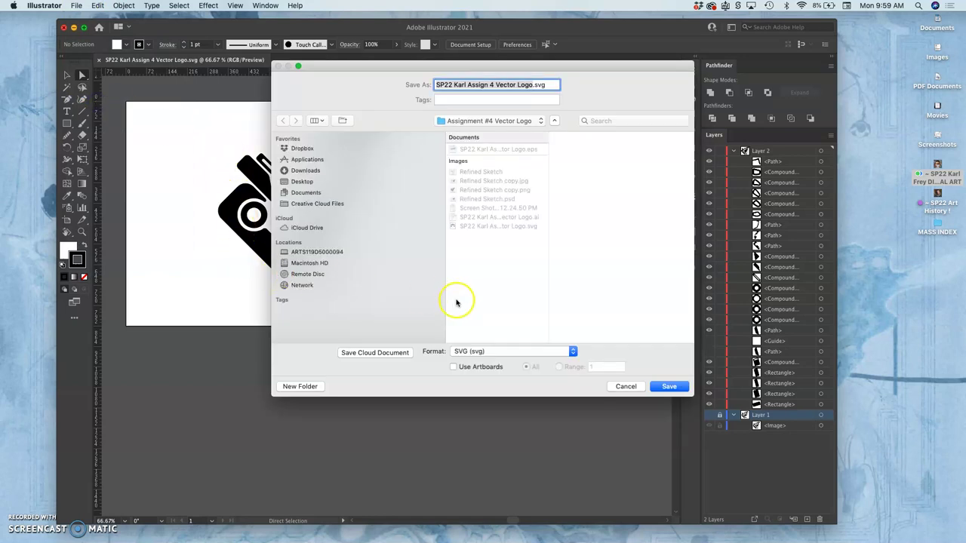
click(496, 352)
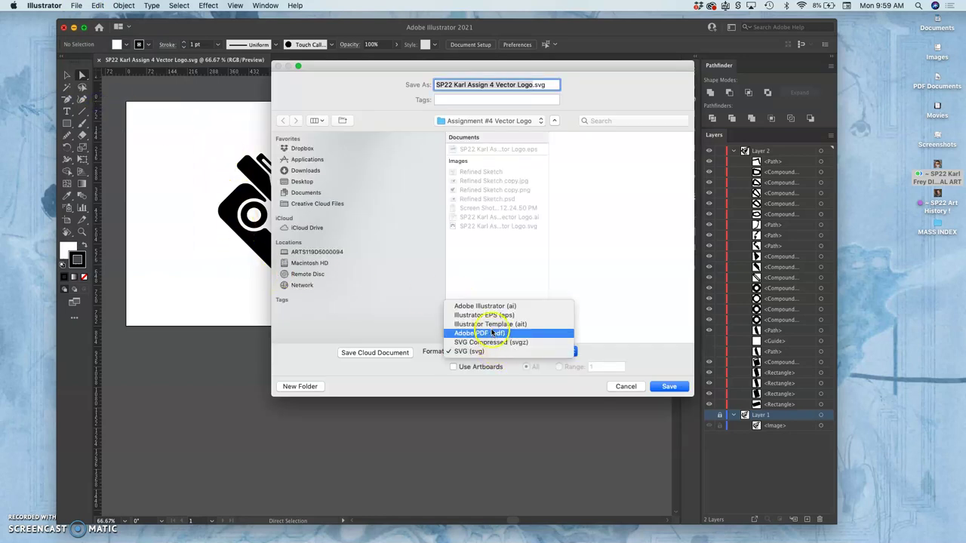
click(492, 315)
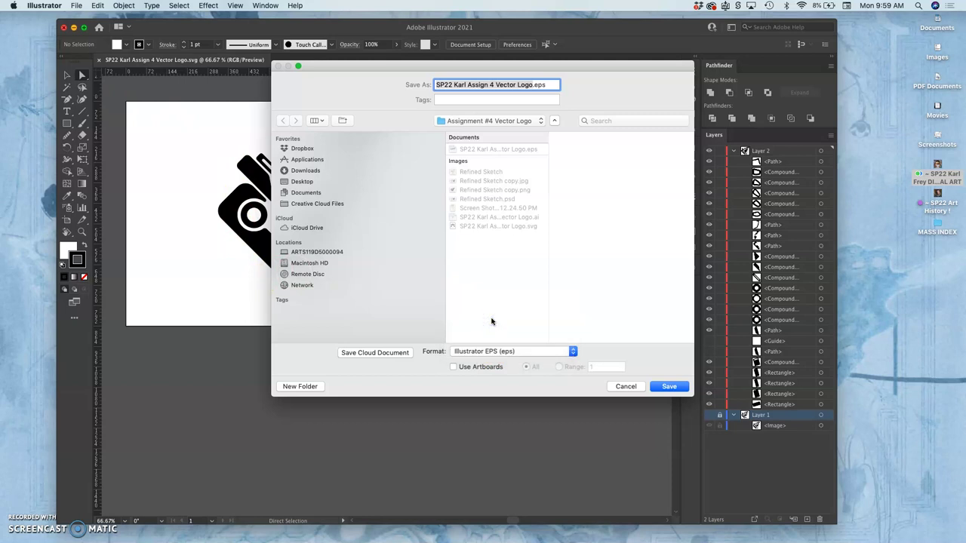